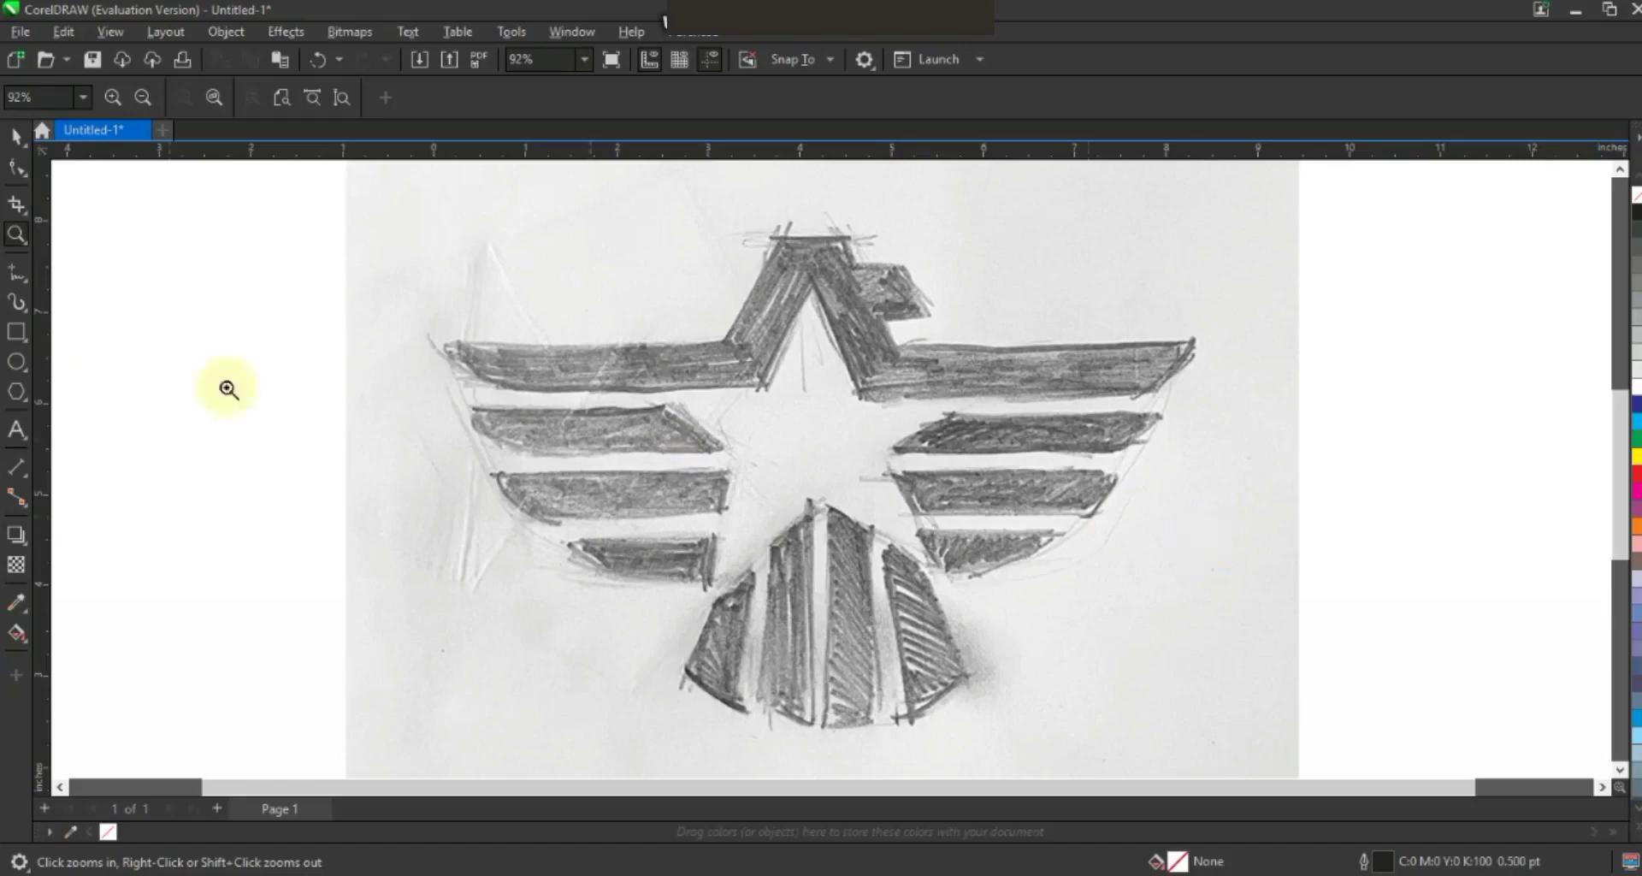
Draw a five-sided polygon about 3.57 by 3.39 inches over the eagle sketch and give it a 4 pt outline.
left_click(17, 393)
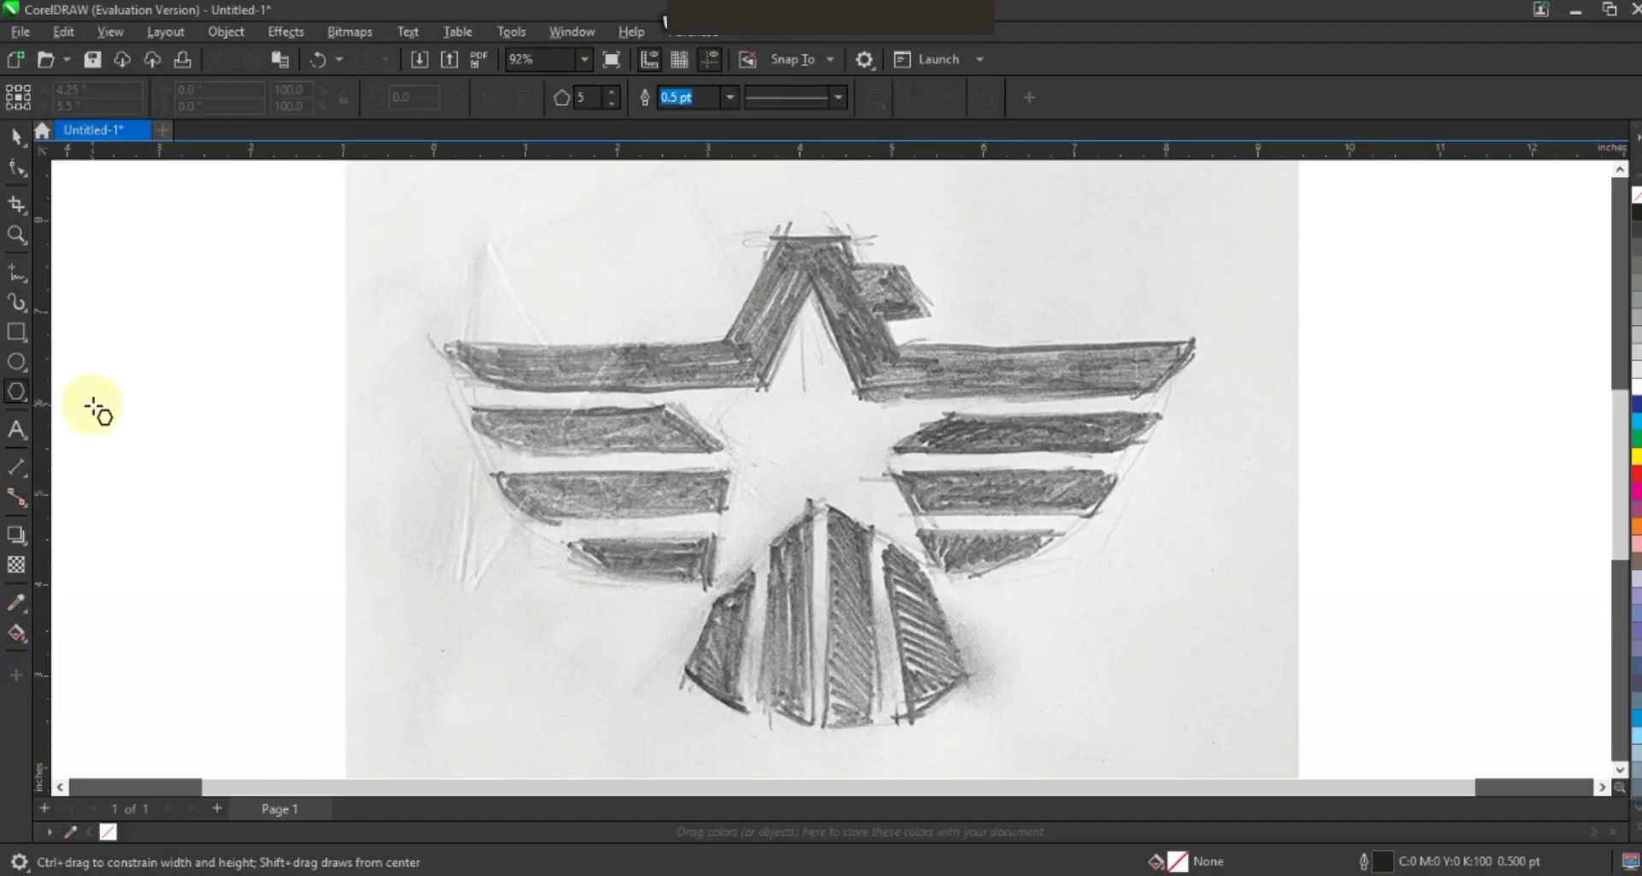
key("ctrl")
left_click_drag(524, 301, 650, 631)
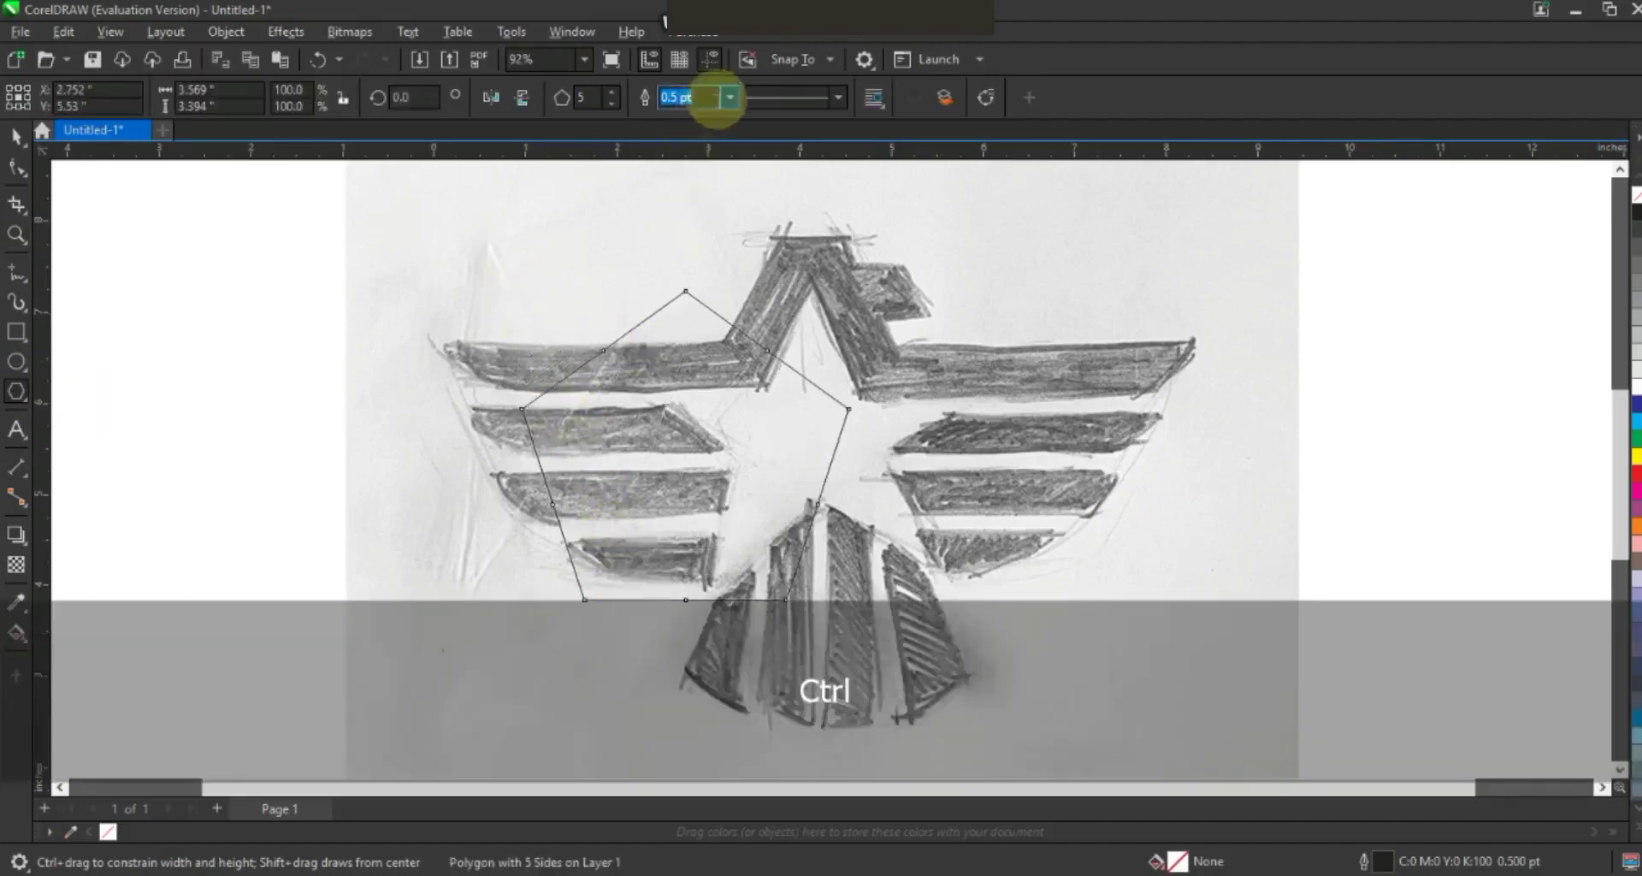
left_click(728, 97)
left_click(700, 244)
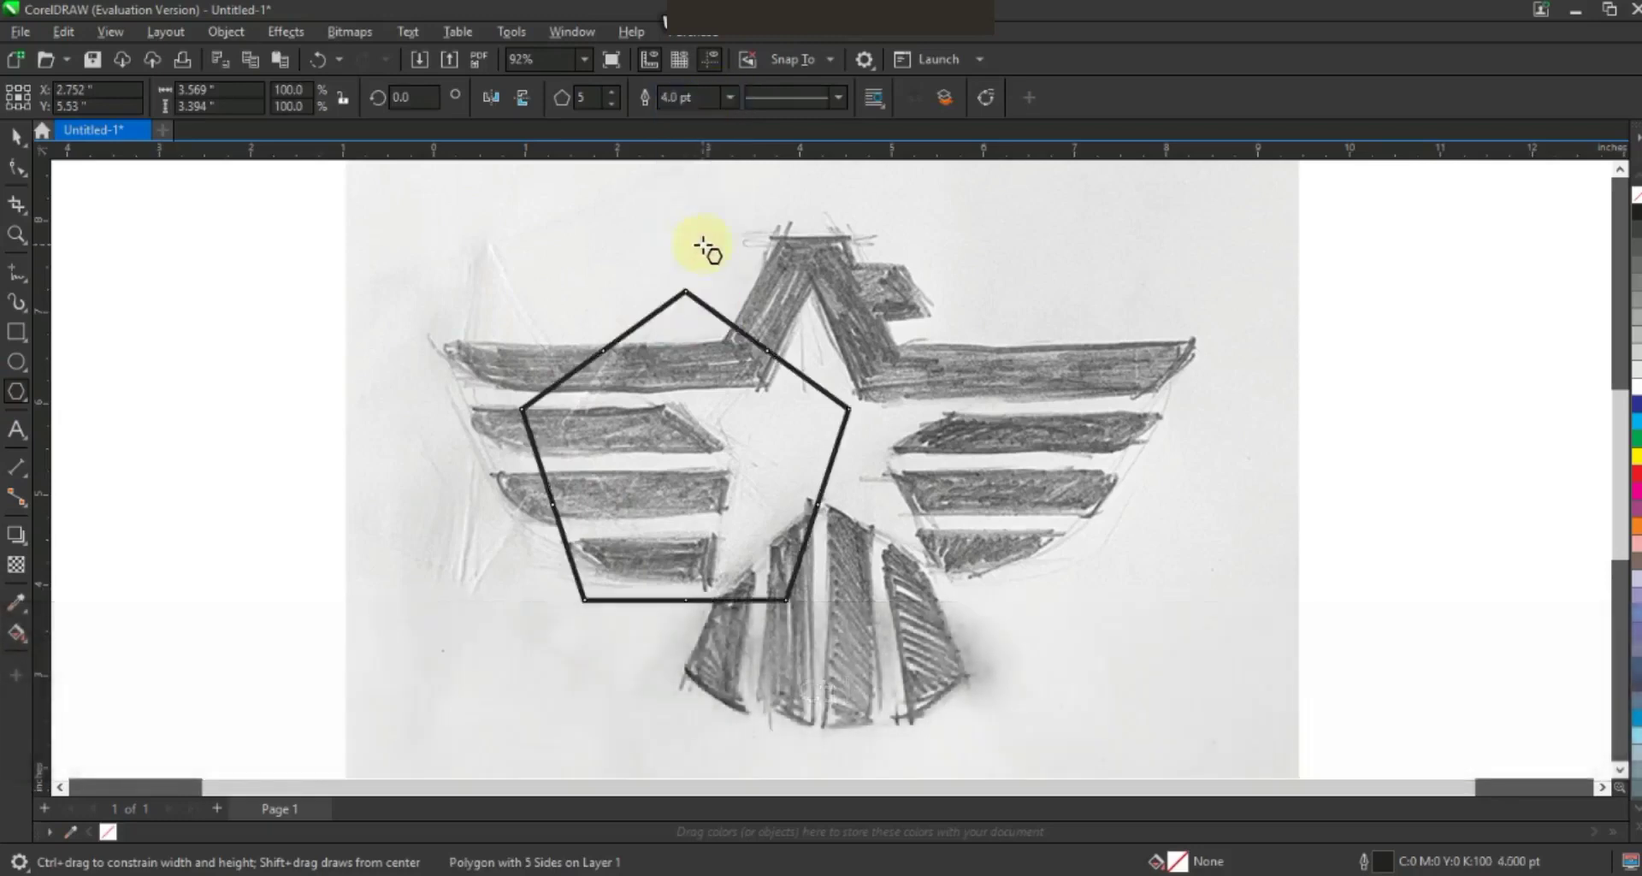
Reshape the pentagon into a five-pointed star and move it over the star at the centre of the sketch.
left_click(16, 167)
left_click_drag(607, 350, 609, 450)
left_click(16, 135)
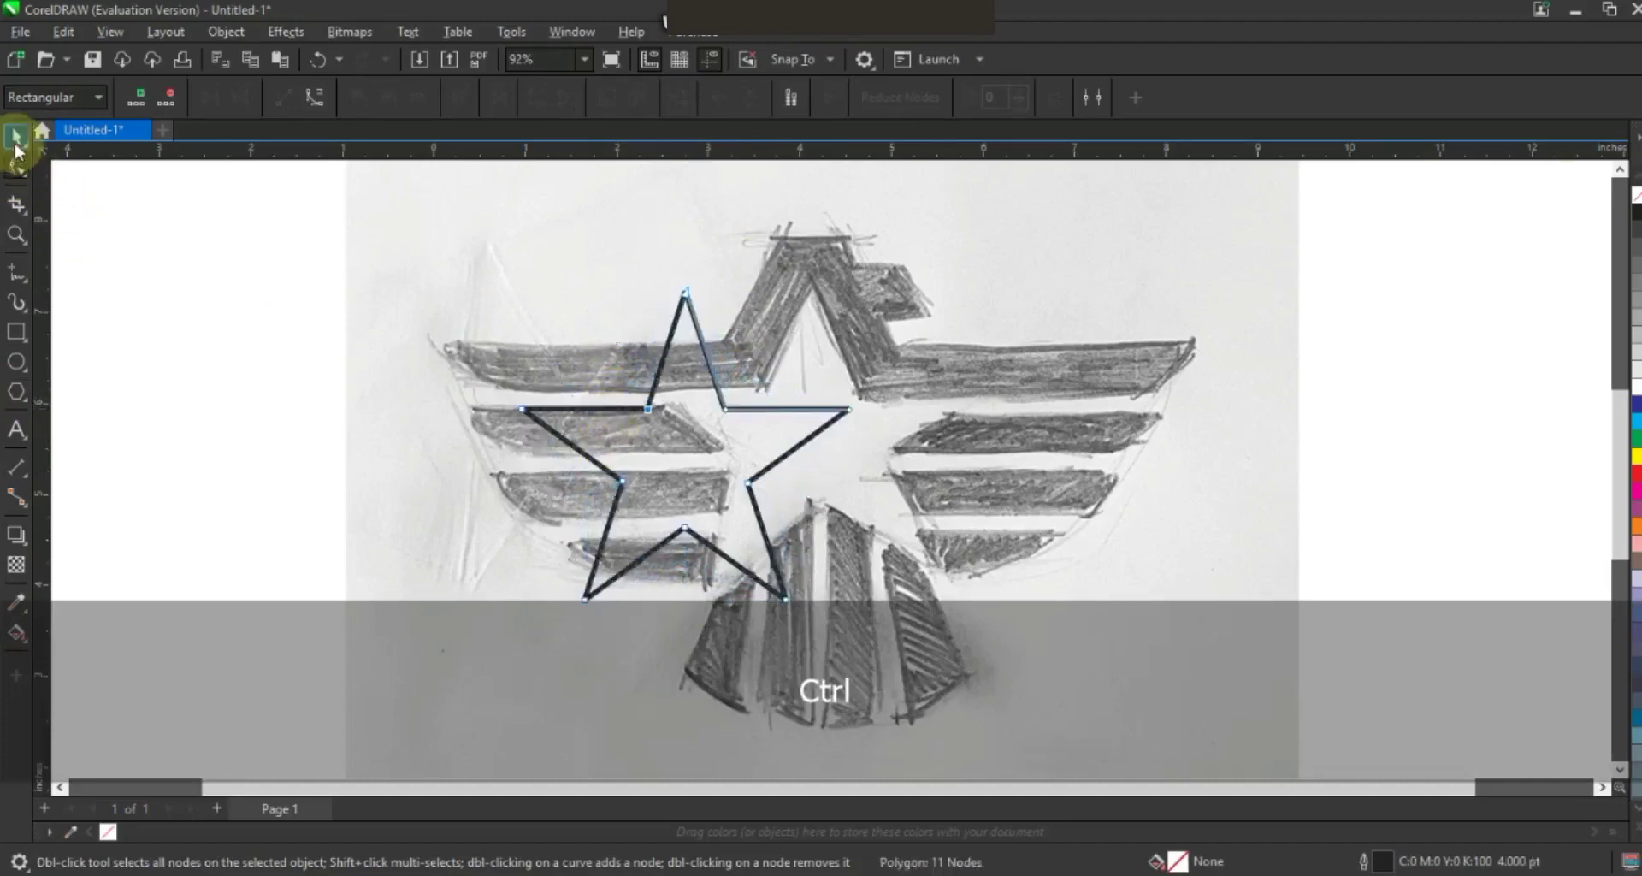
left_click(697, 453)
left_click_drag(724, 453, 821, 443)
Fine-tune the star's inner points to match the sketch and fill the star with red.
left_click(17, 167)
left_click_drag(772, 400, 770, 397)
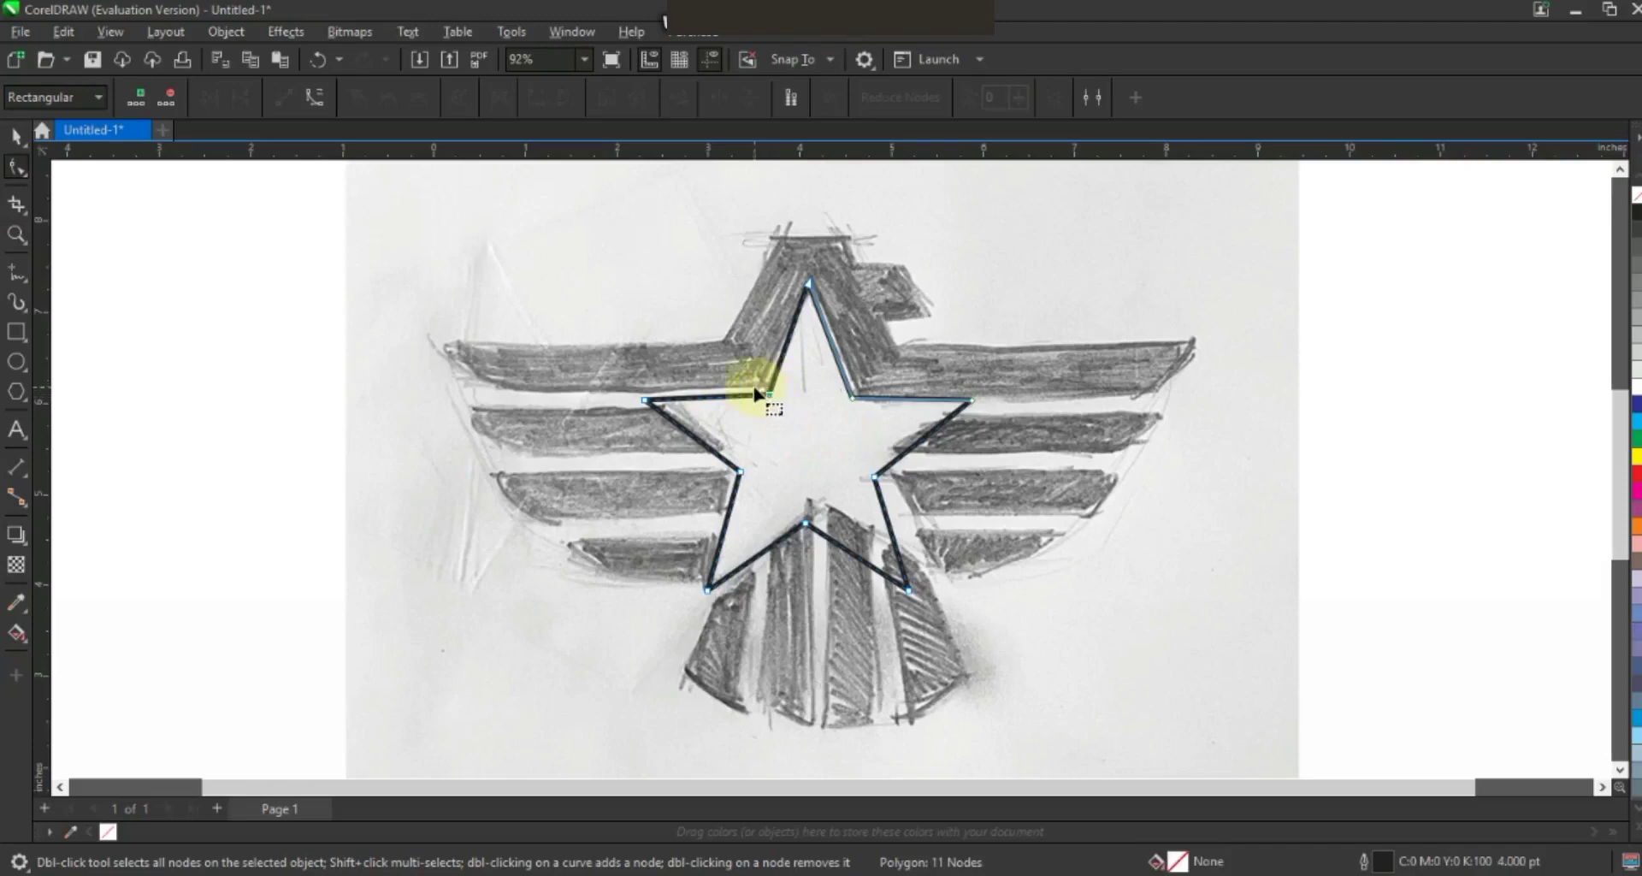
left_click(15, 135)
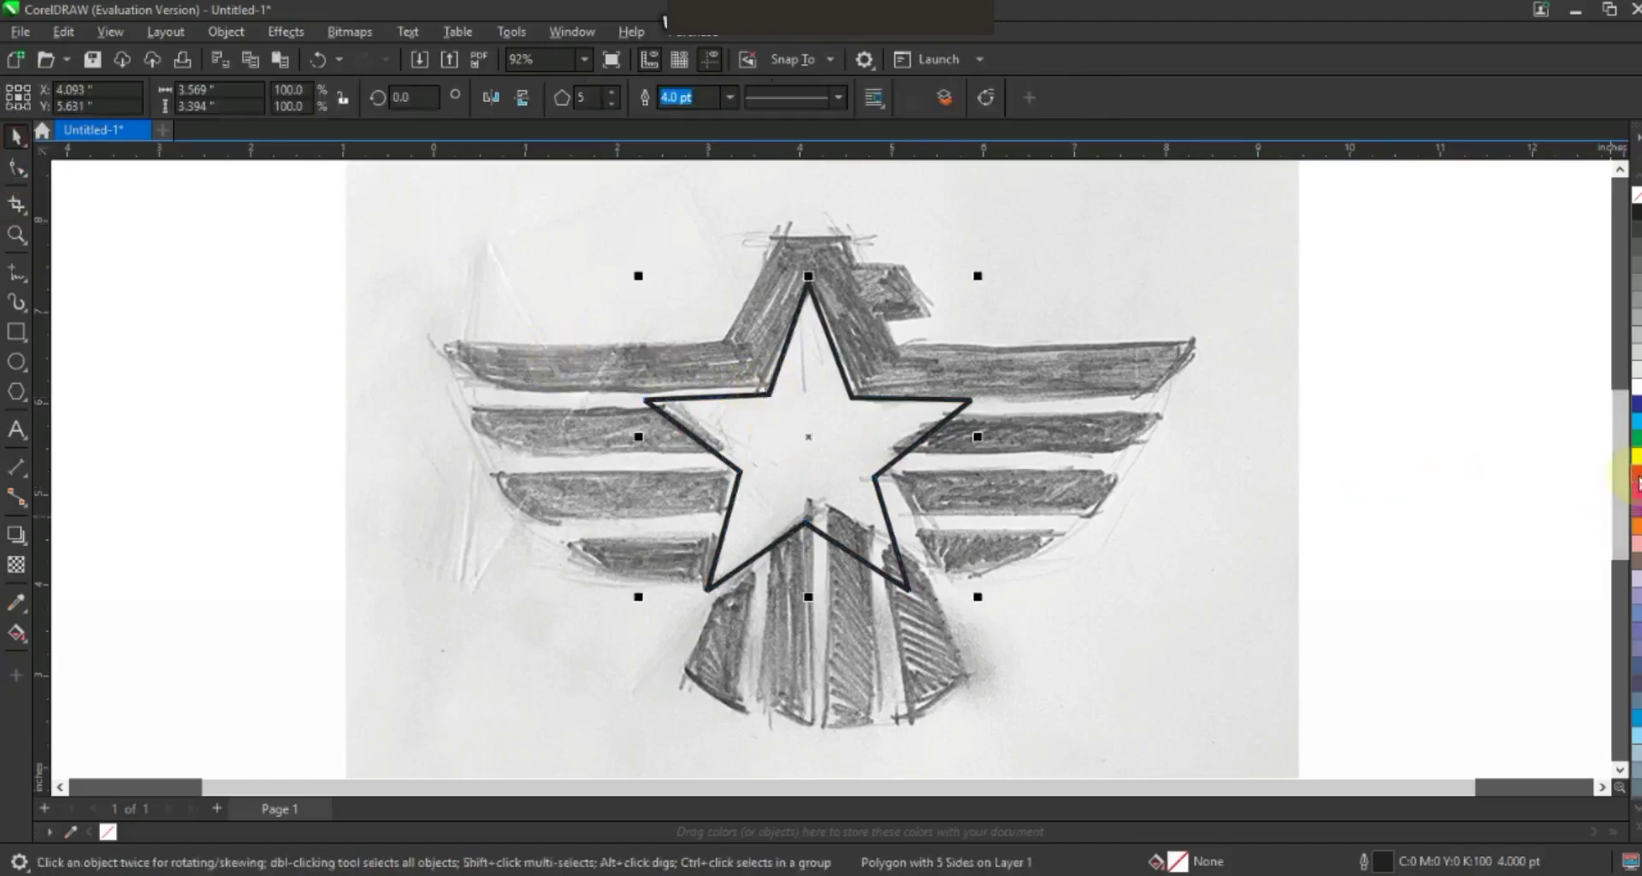
left_click(1636, 472)
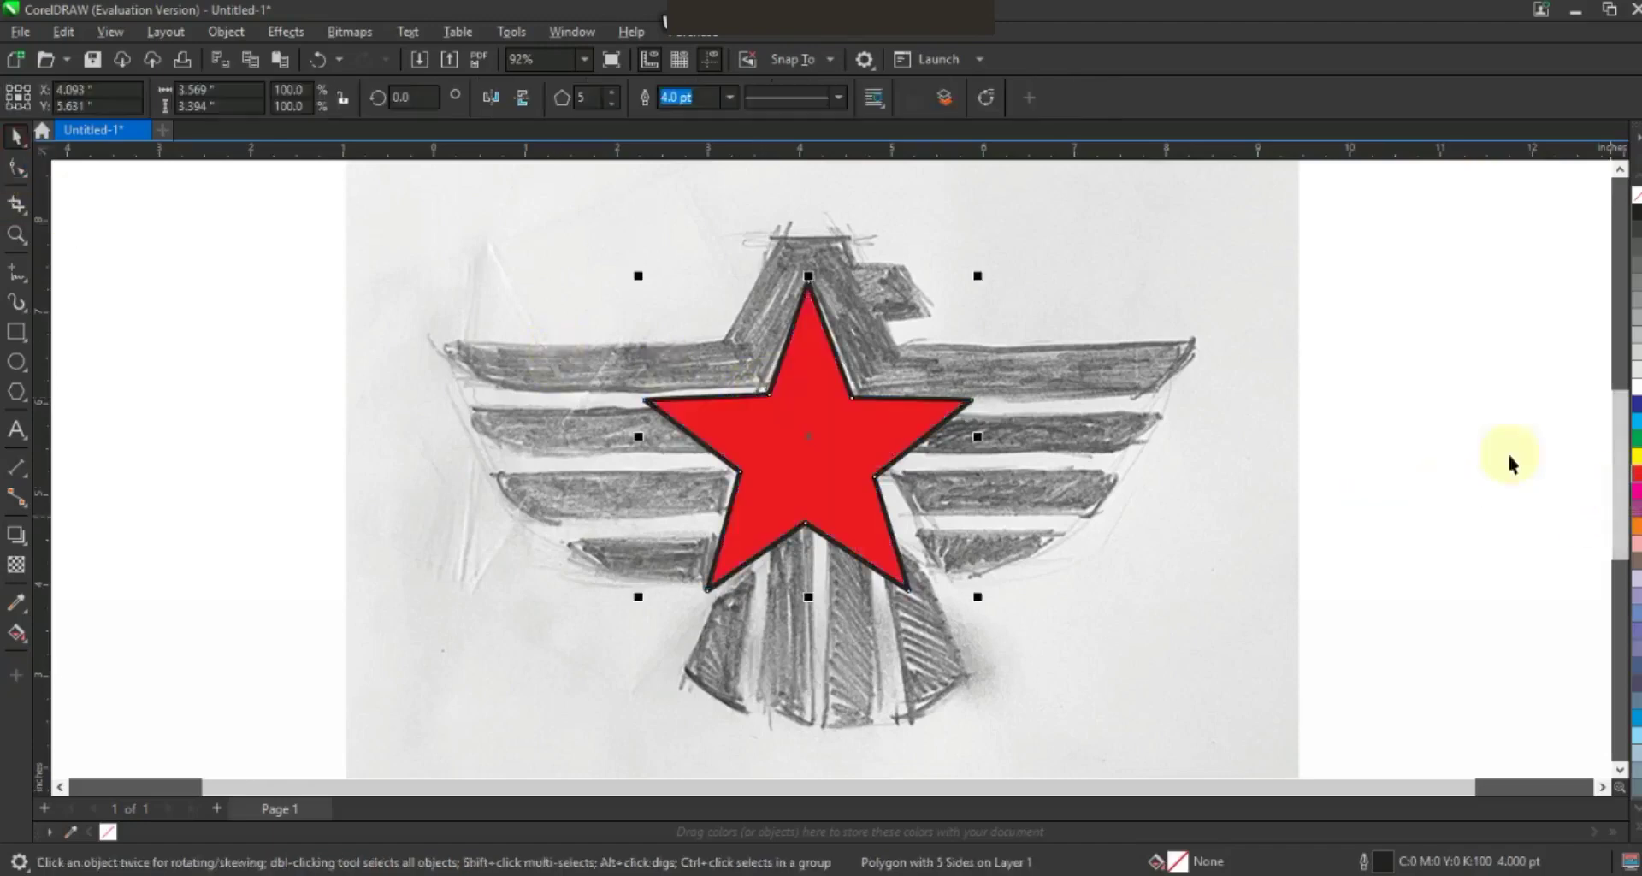
left_click(246, 438)
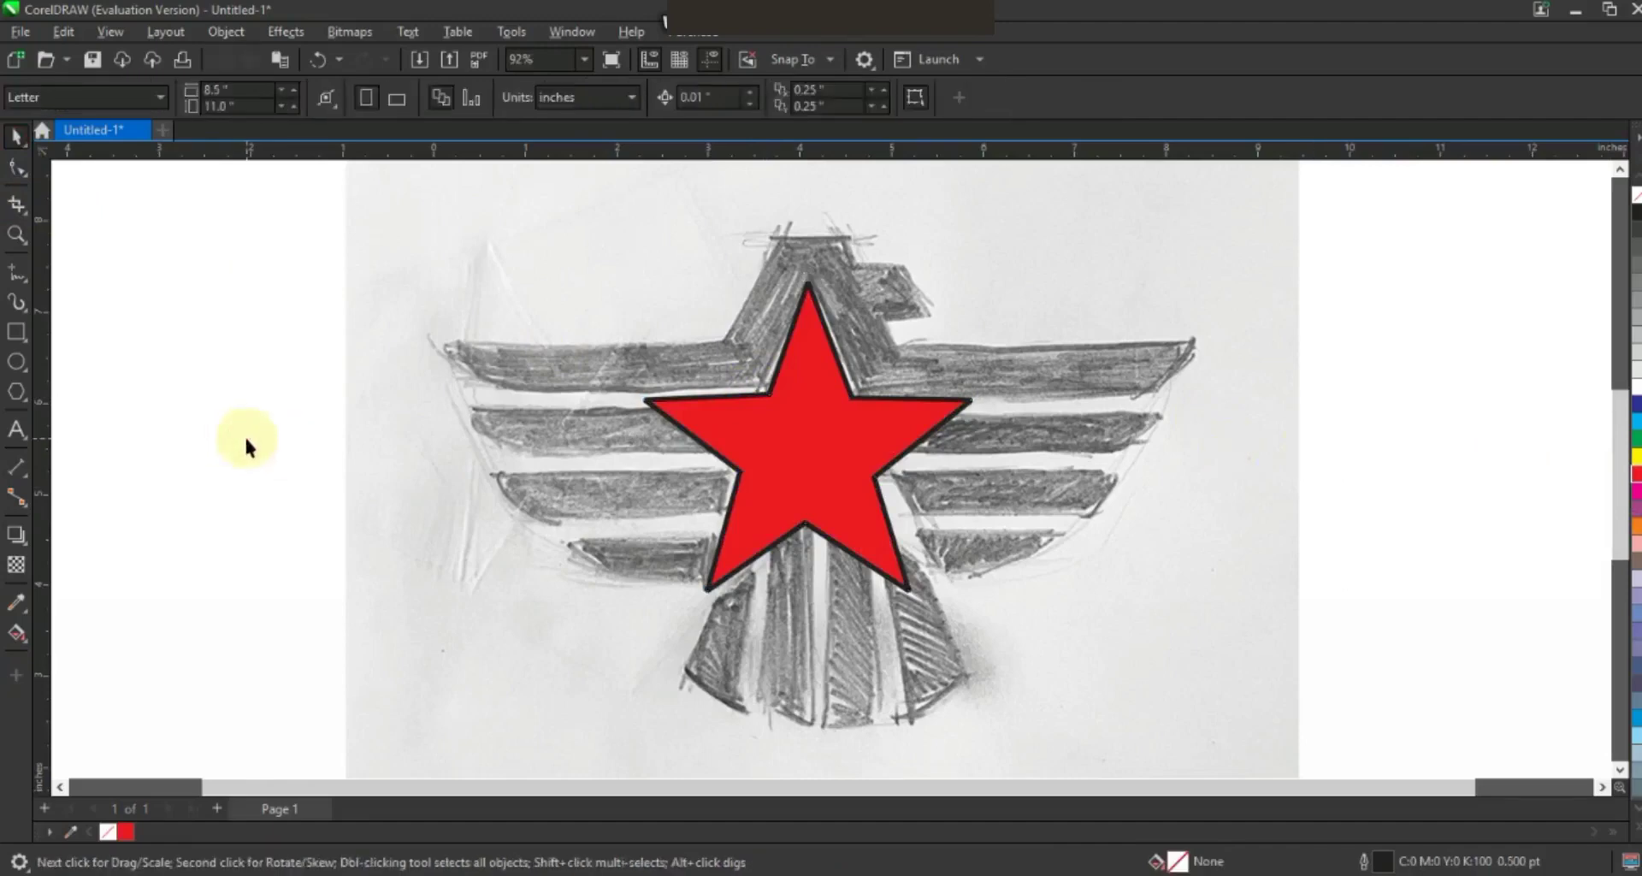
Draw a rectangle about 3.56 by 0.475 inches over the left wing's top bar and give it a 3 pt outline.
left_click(16, 234)
left_click_drag(587, 246, 1245, 614)
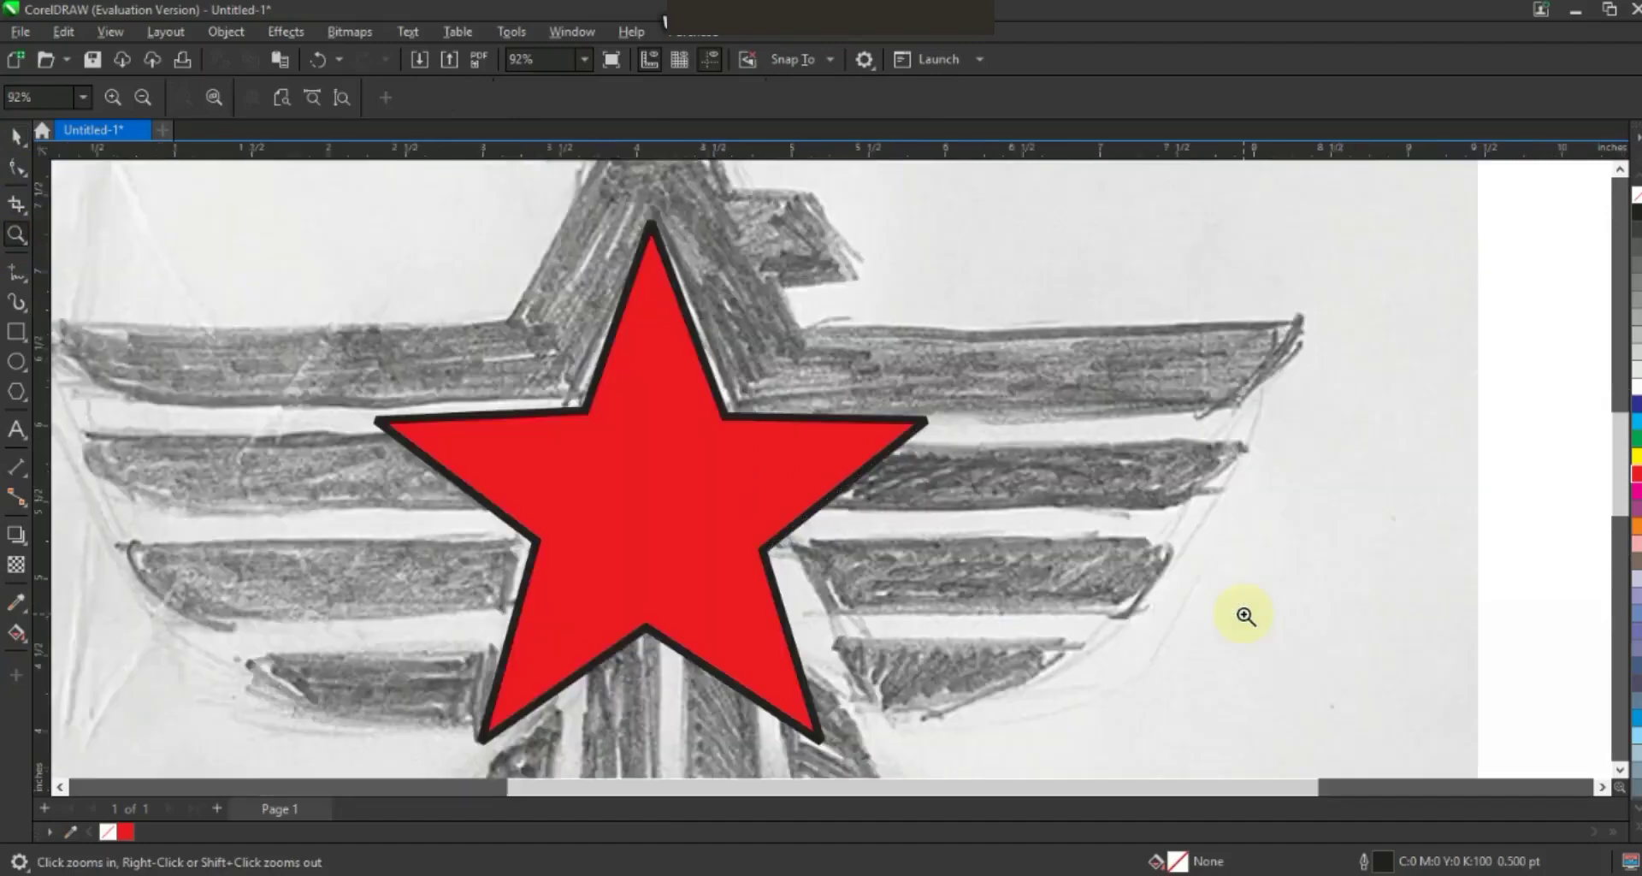
right_click(829, 436)
left_click_drag(373, 291, 1068, 601)
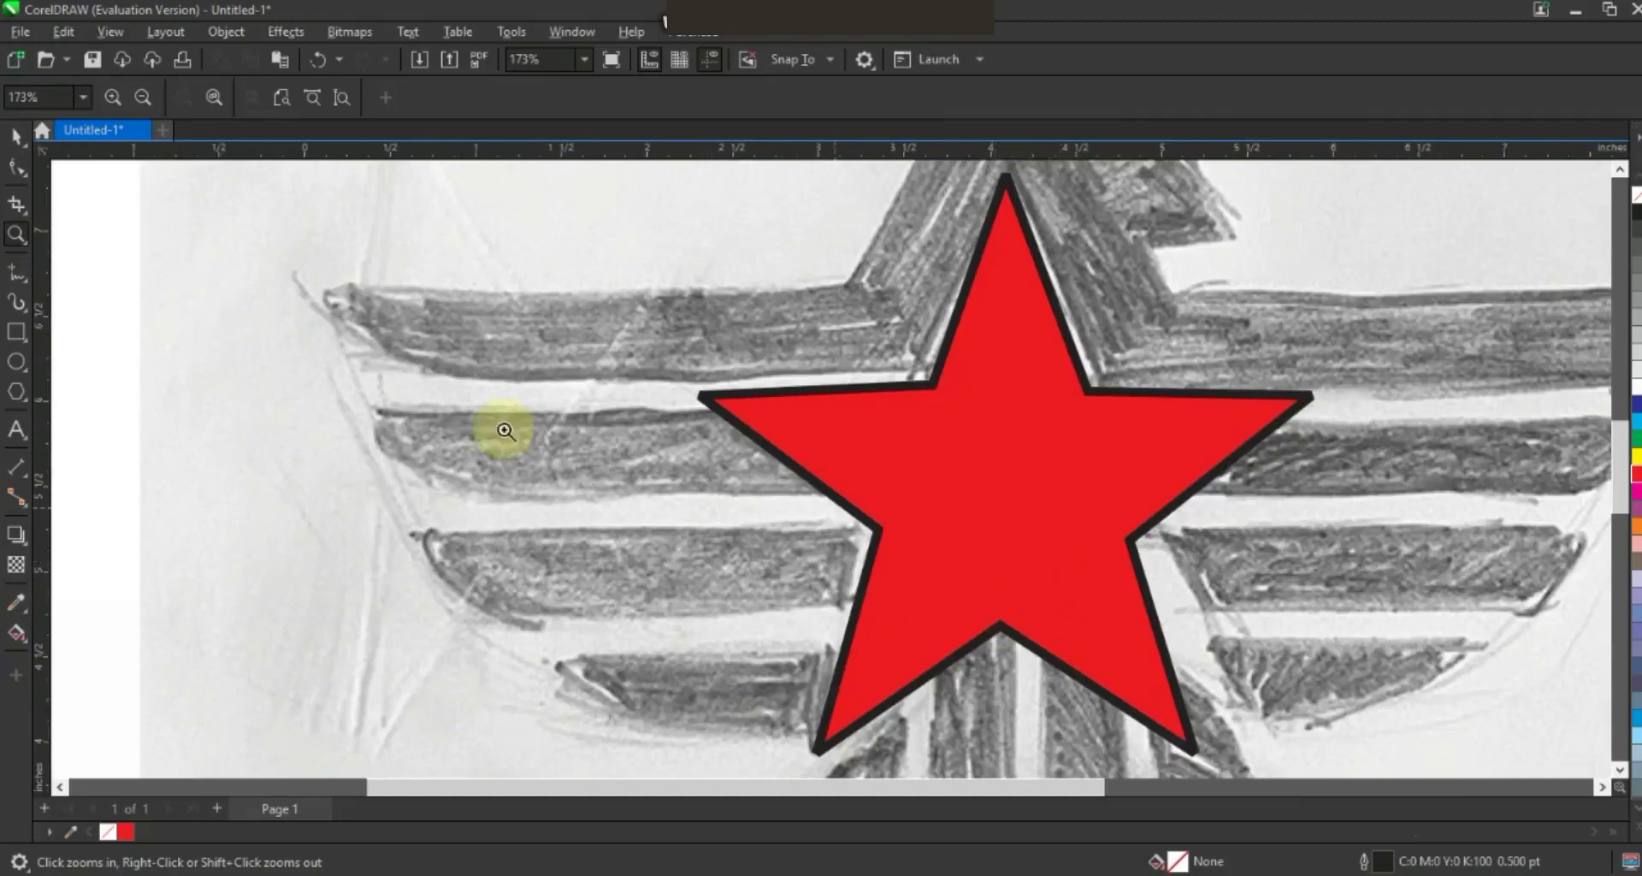
left_click(17, 334)
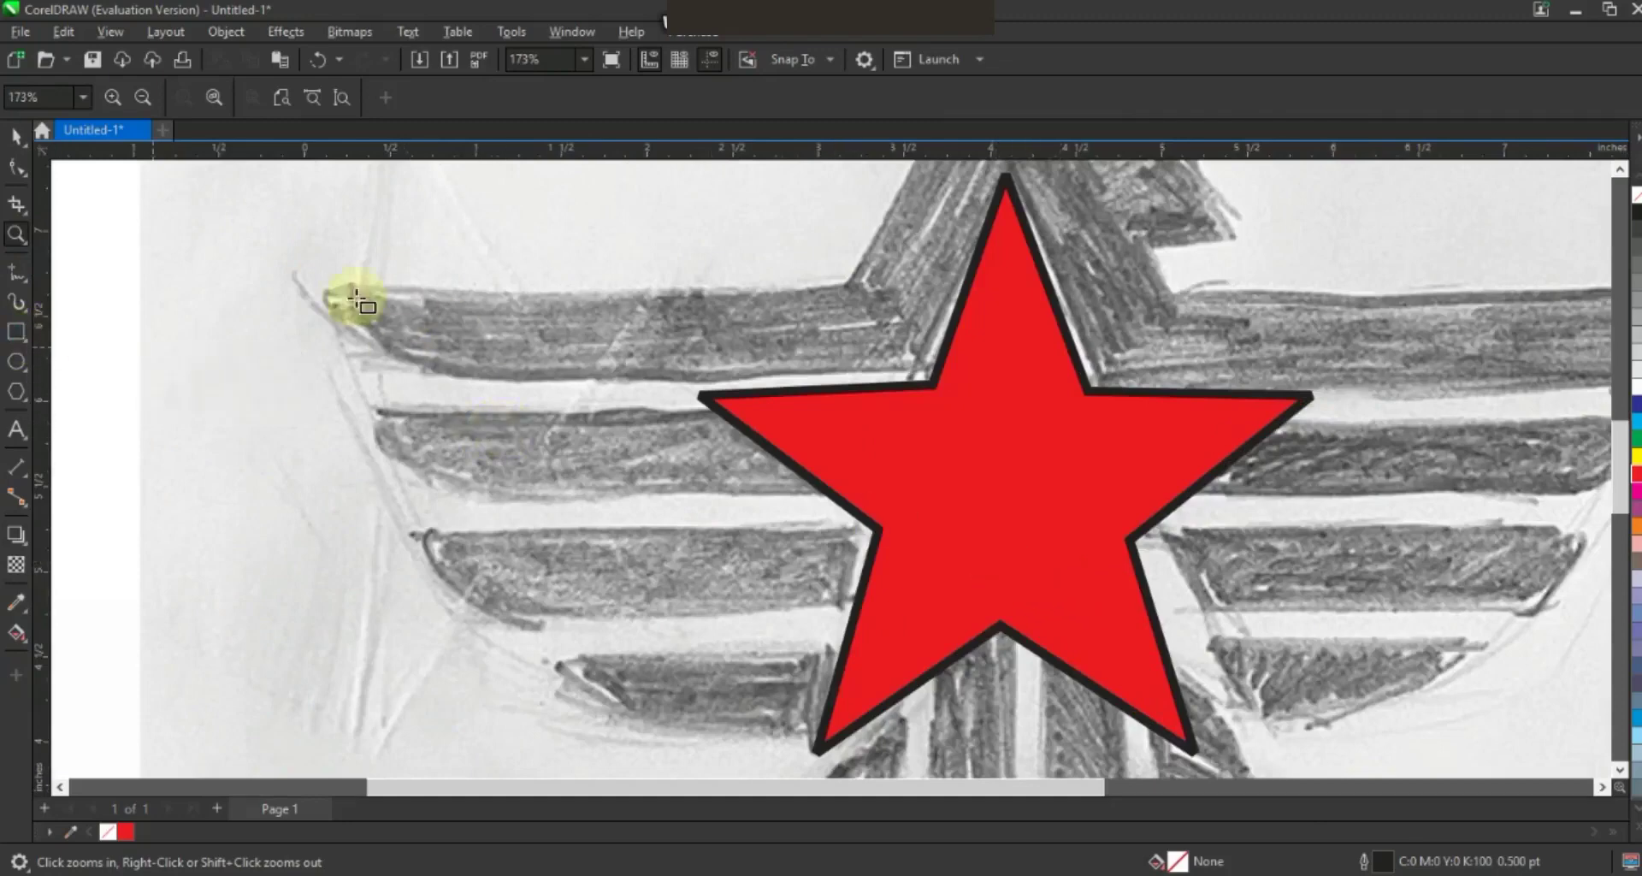
left_click_drag(312, 289, 922, 371)
left_click(17, 135)
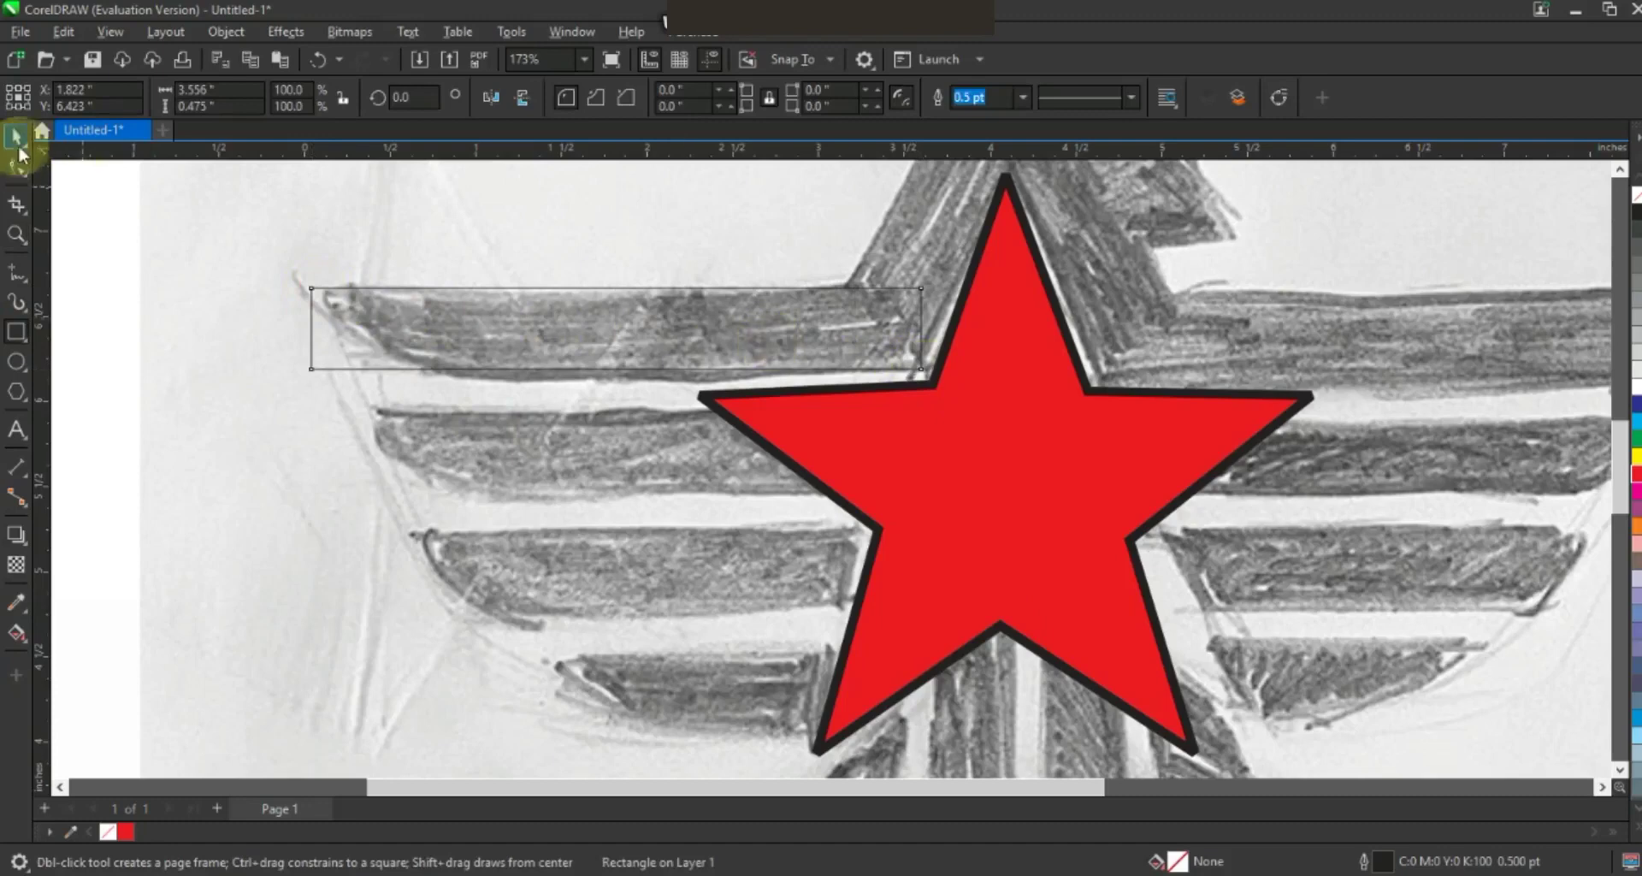
left_click(1023, 96)
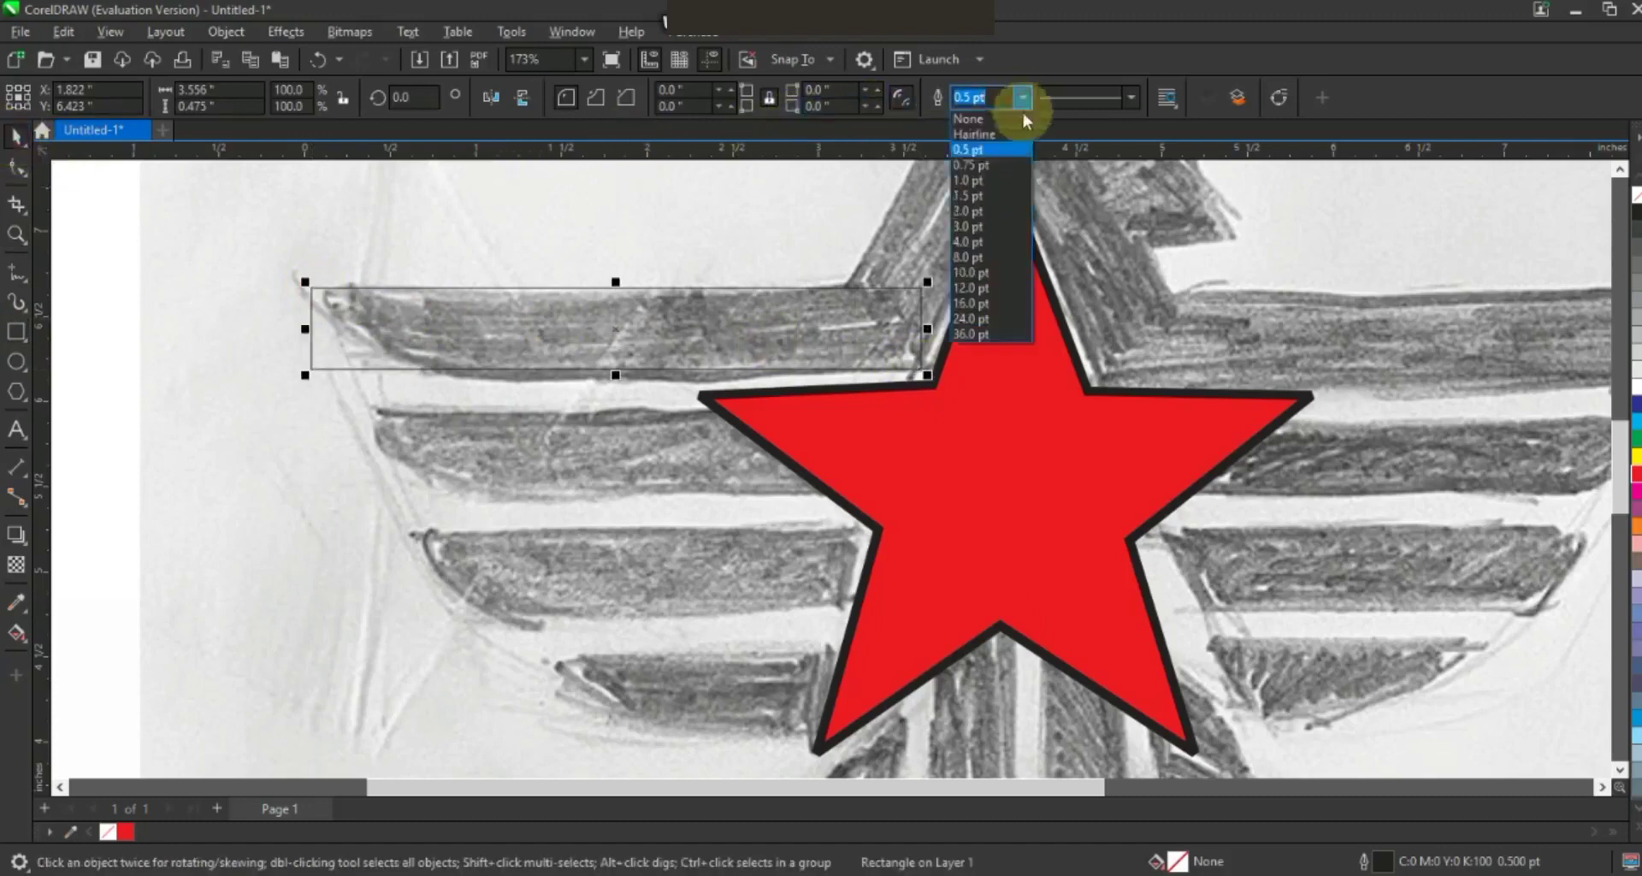
left_click(975, 227)
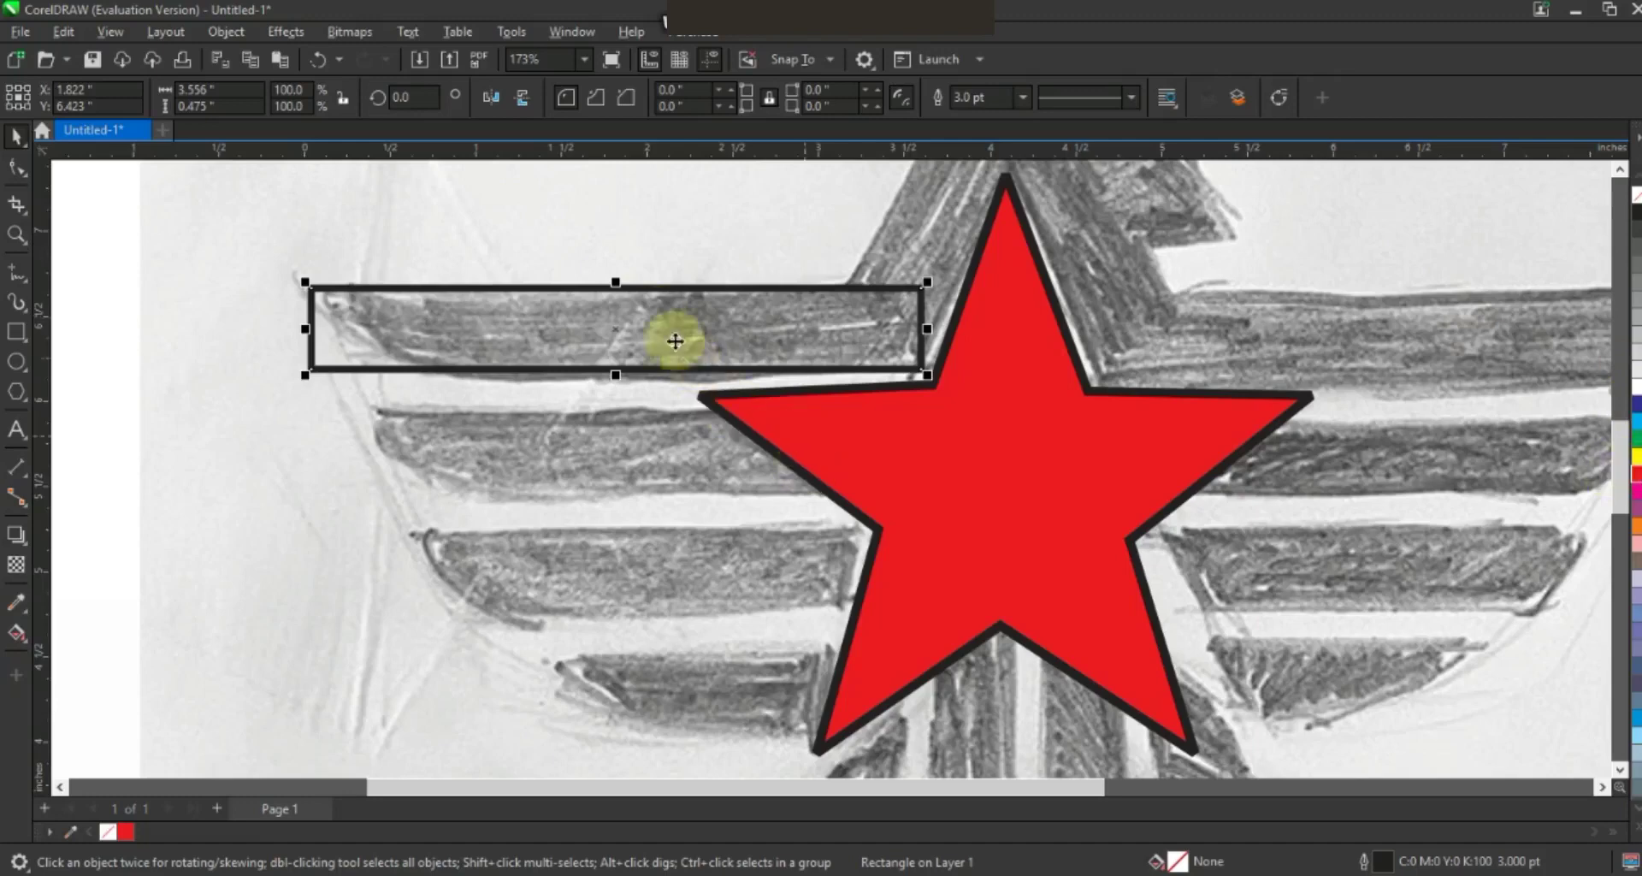
Copy the rectangle down over the left wing's three lower bars and weld all four rectangles together.
left_click_drag(612, 282, 624, 430)
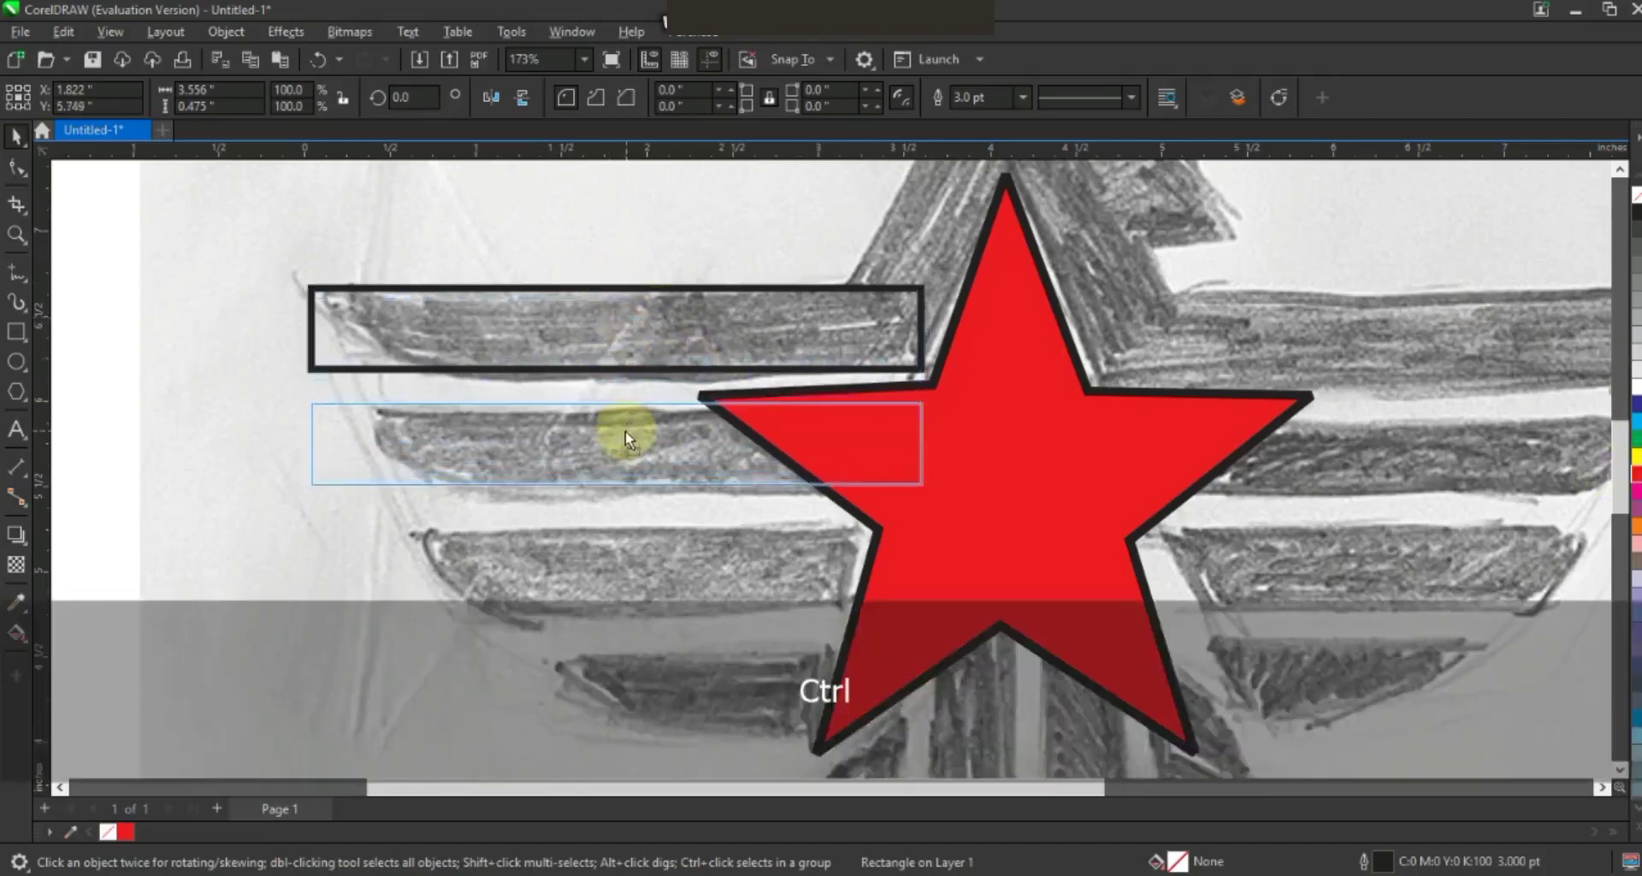
left_click_drag(625, 431, 599, 687)
left_click(432, 575, "shift")
left_click(383, 441, "shift")
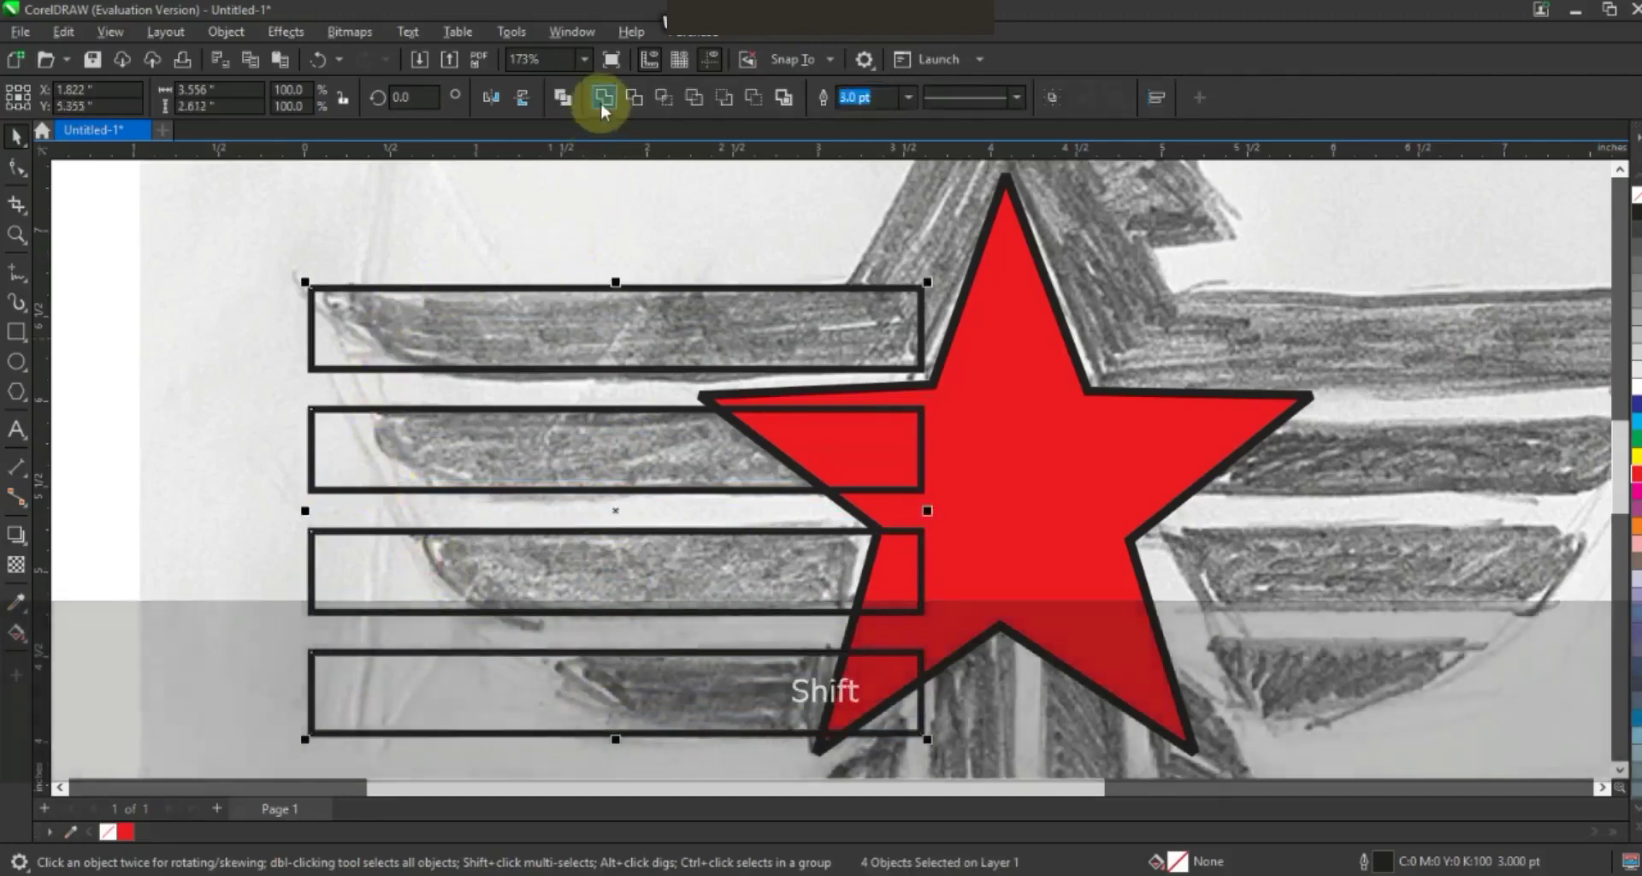
left_click(602, 96)
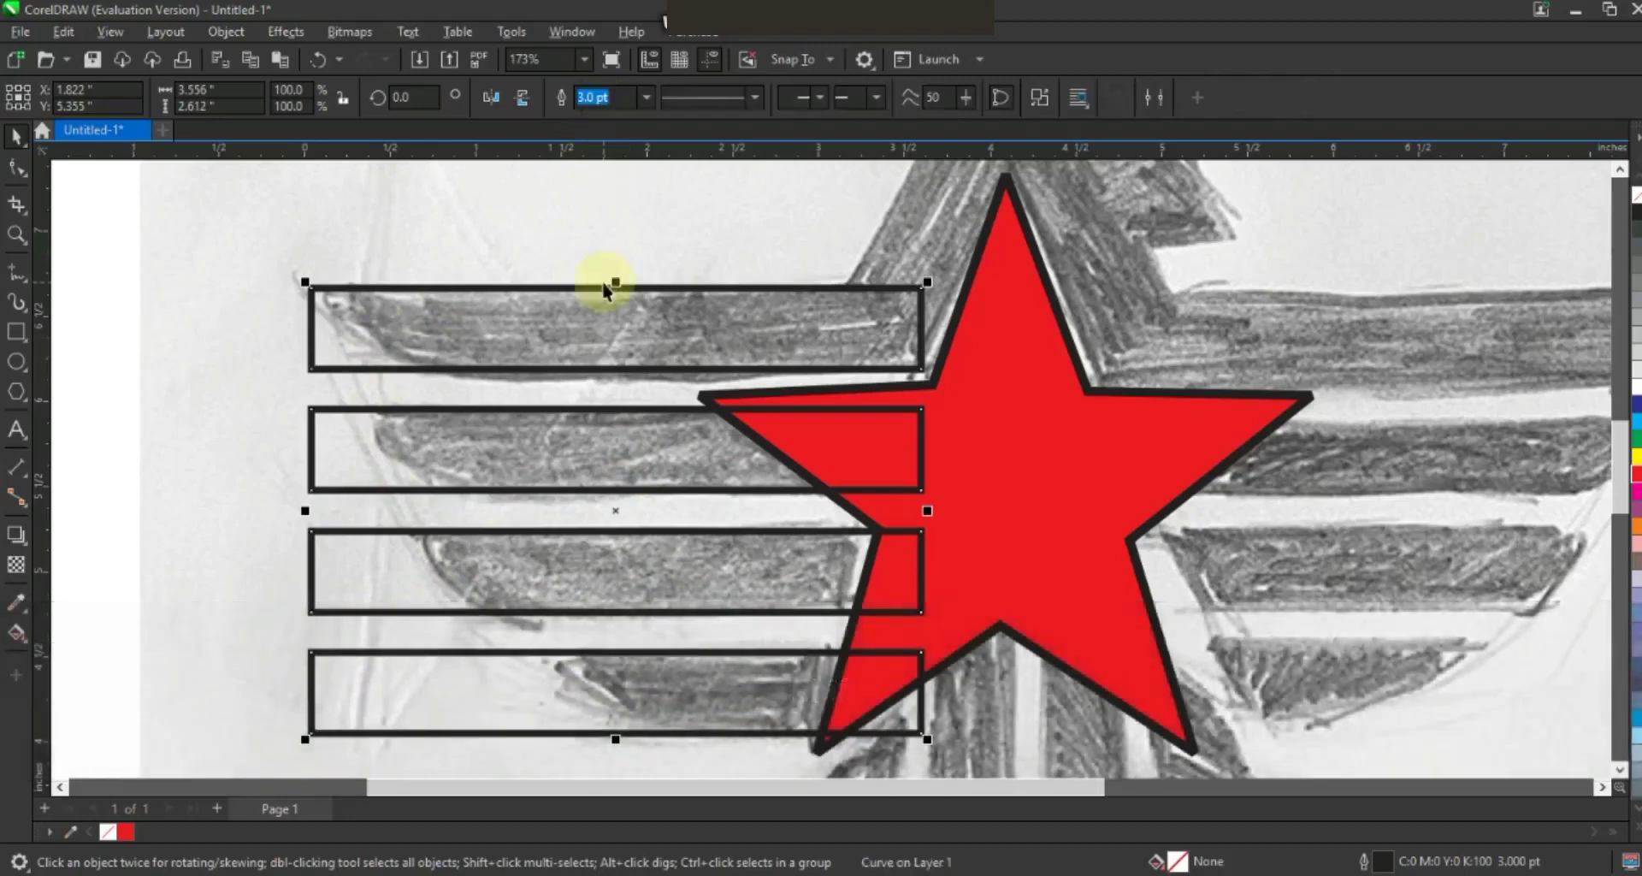
Draw a circle about 6.14 inches in diameter around the upper part of the sketch and set its outline to 3 pt.
key("F3")
left_click(187, 318)
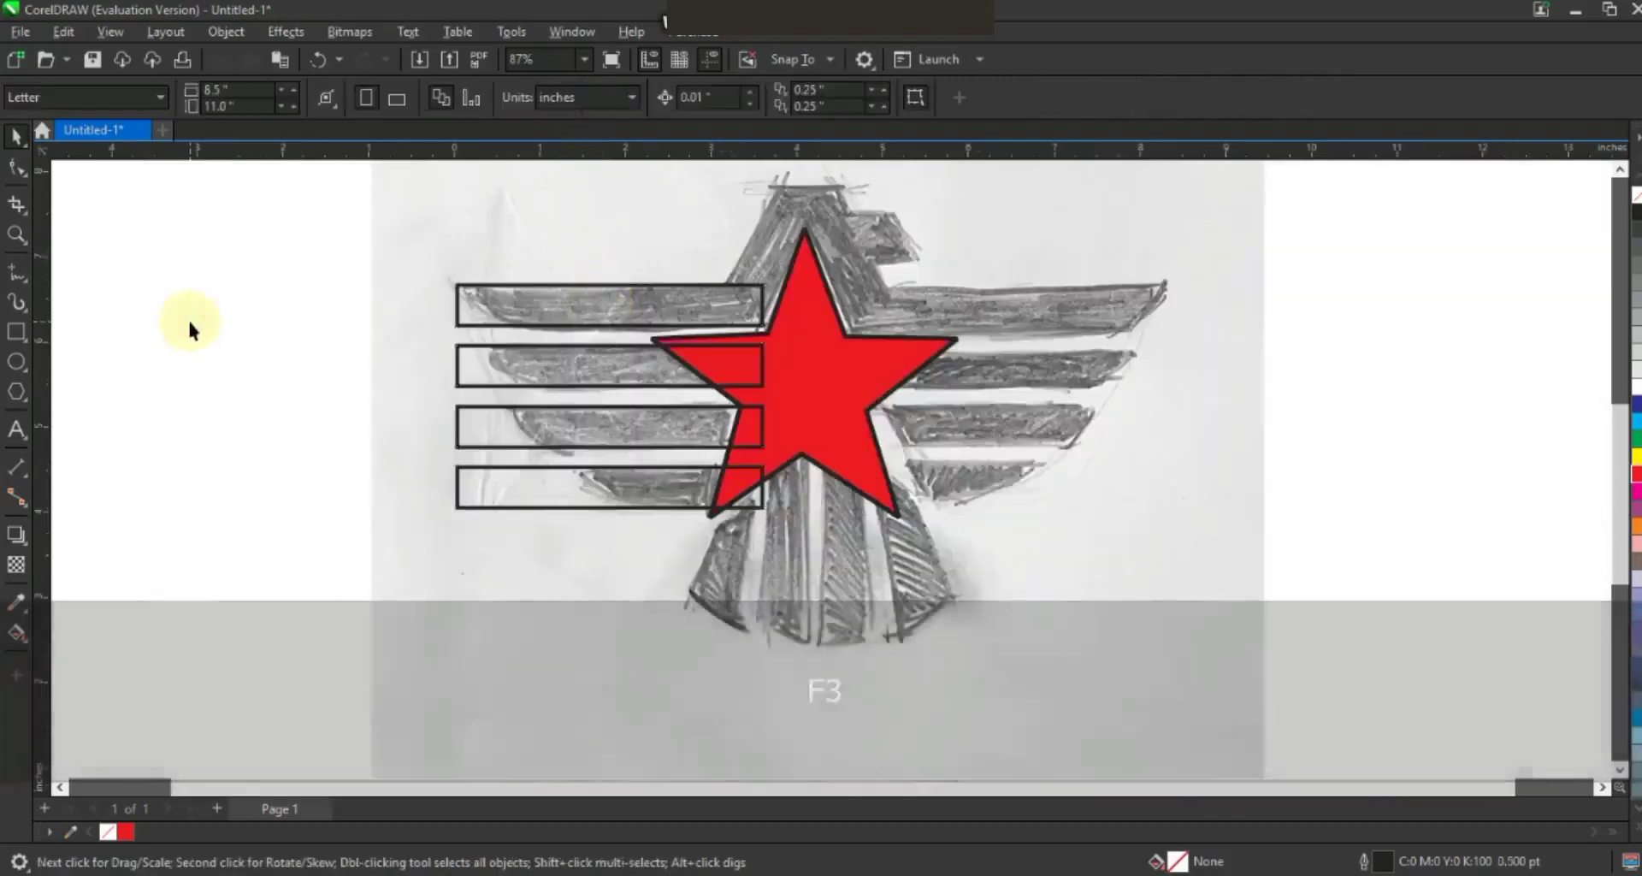
left_click(1619, 169)
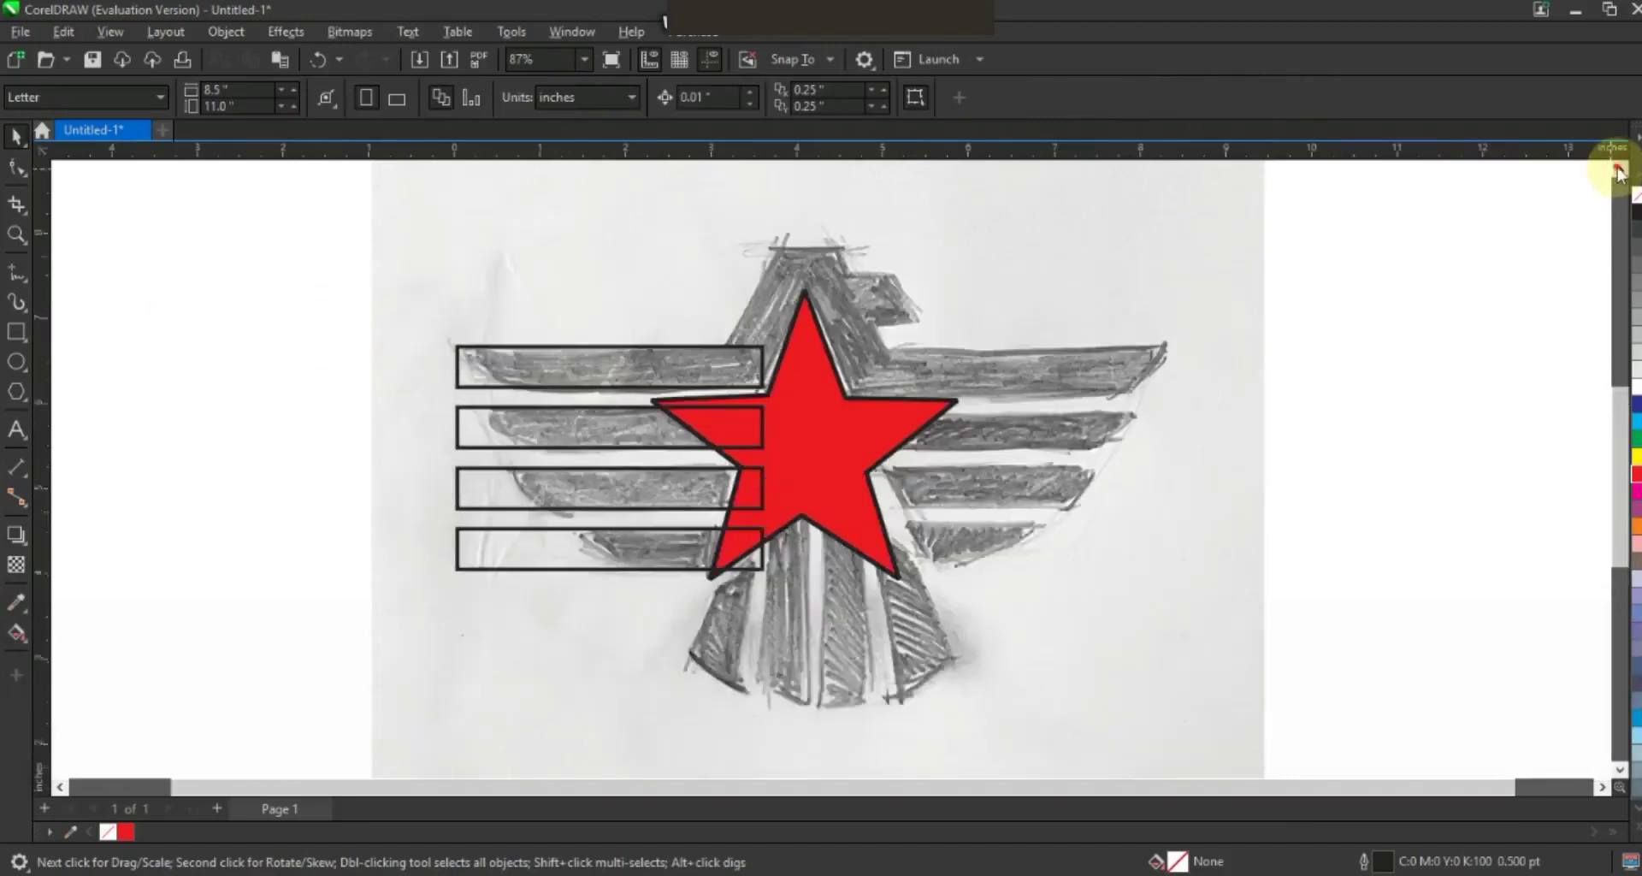
left_click(1619, 169)
left_click(1619, 169)
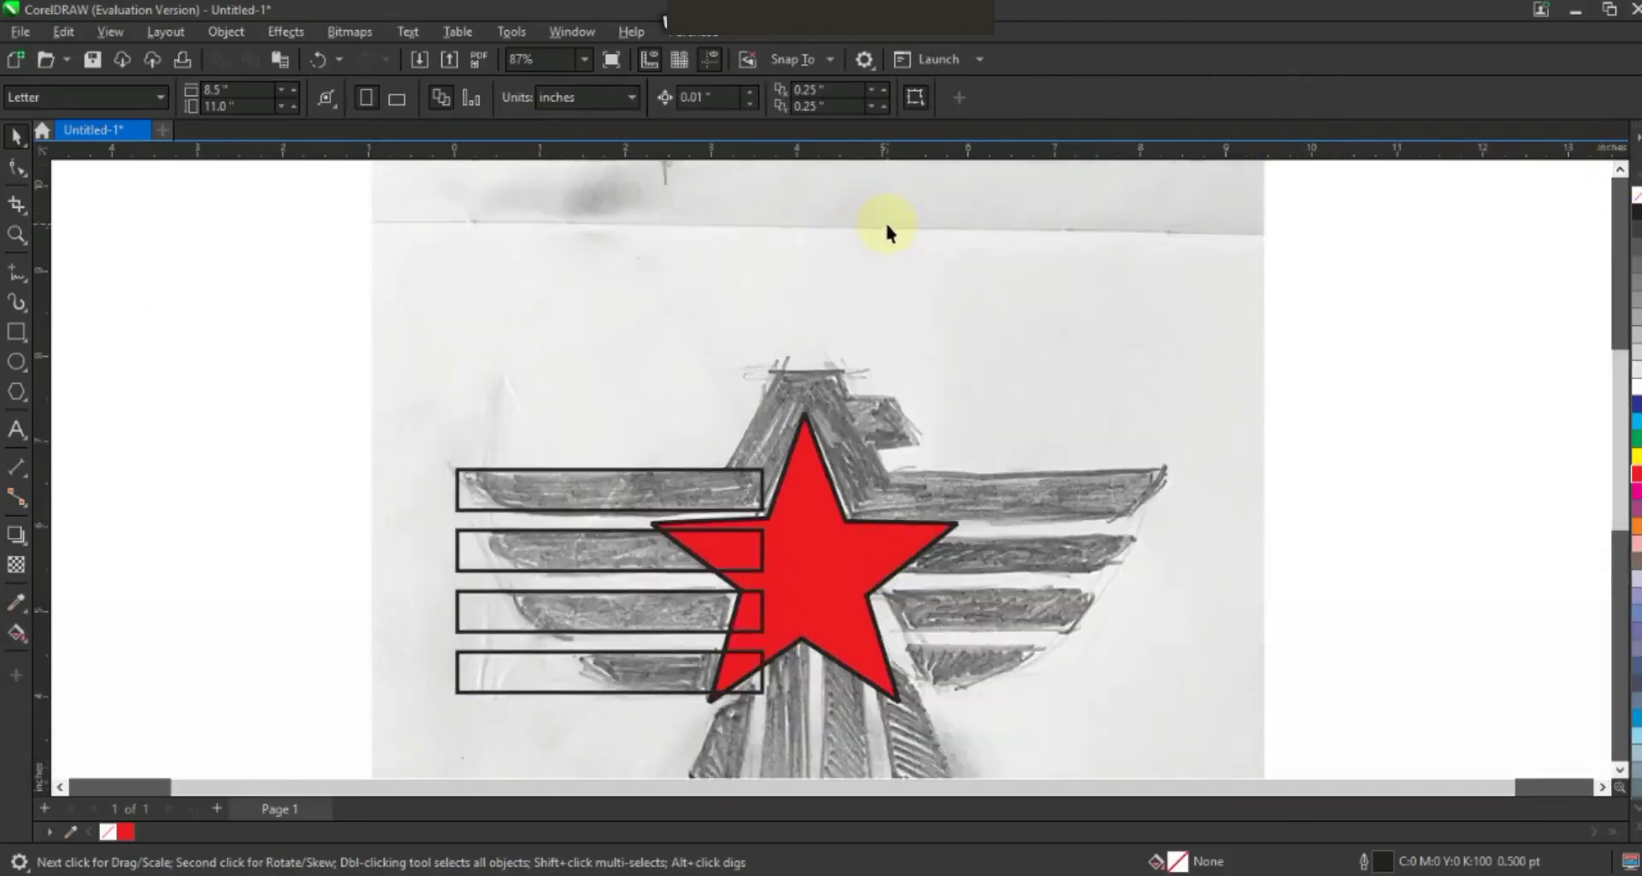
left_click(16, 361)
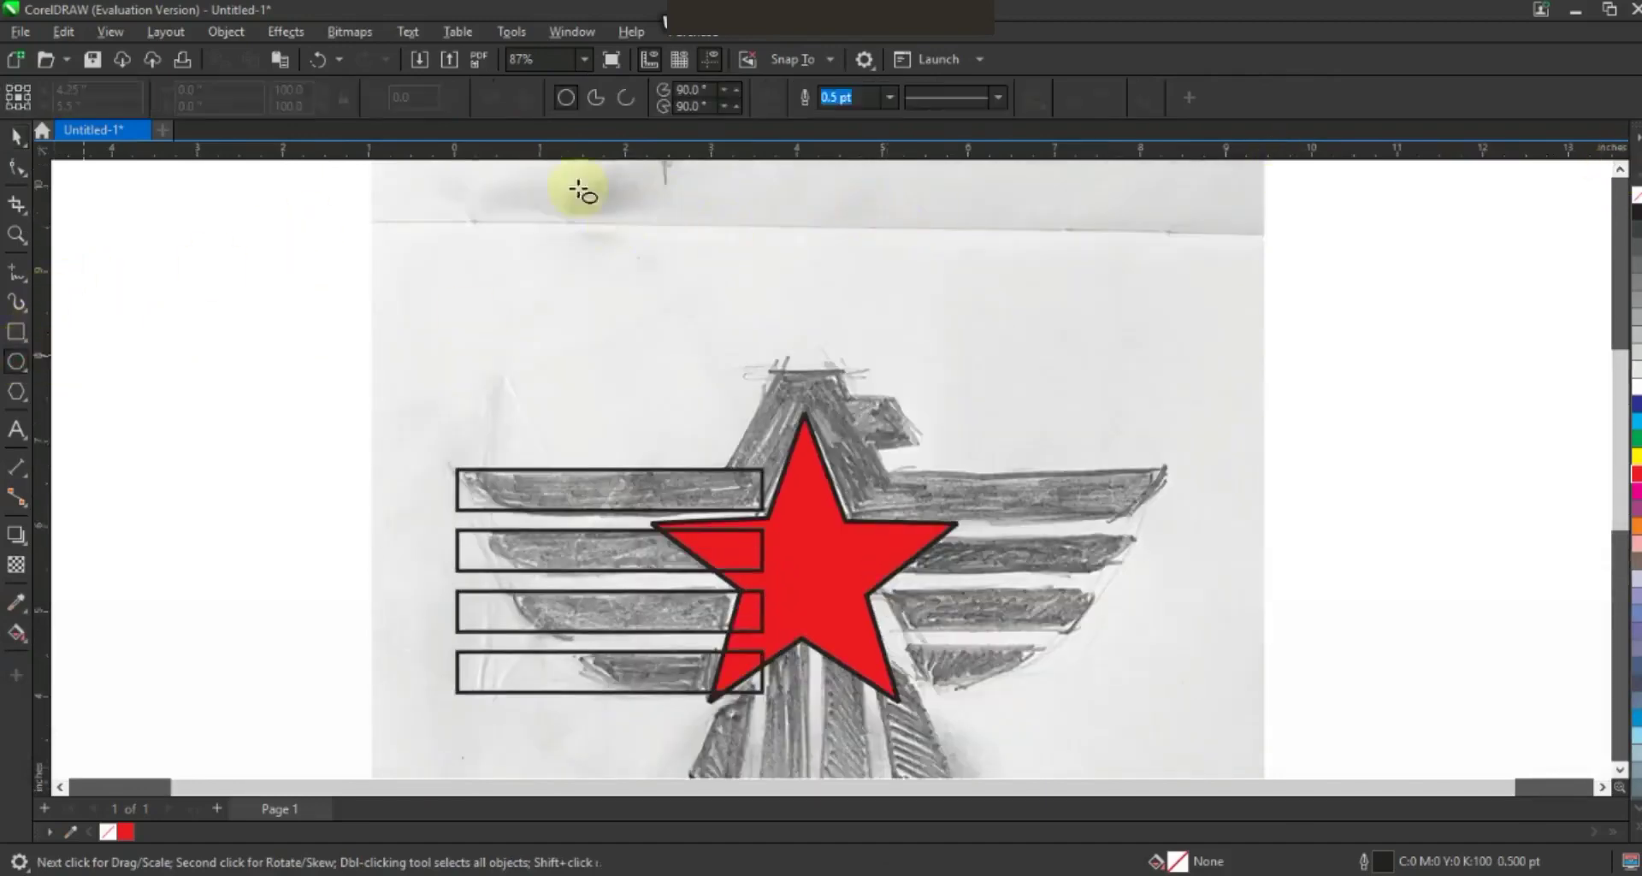
left_click_drag(542, 183, 795, 684)
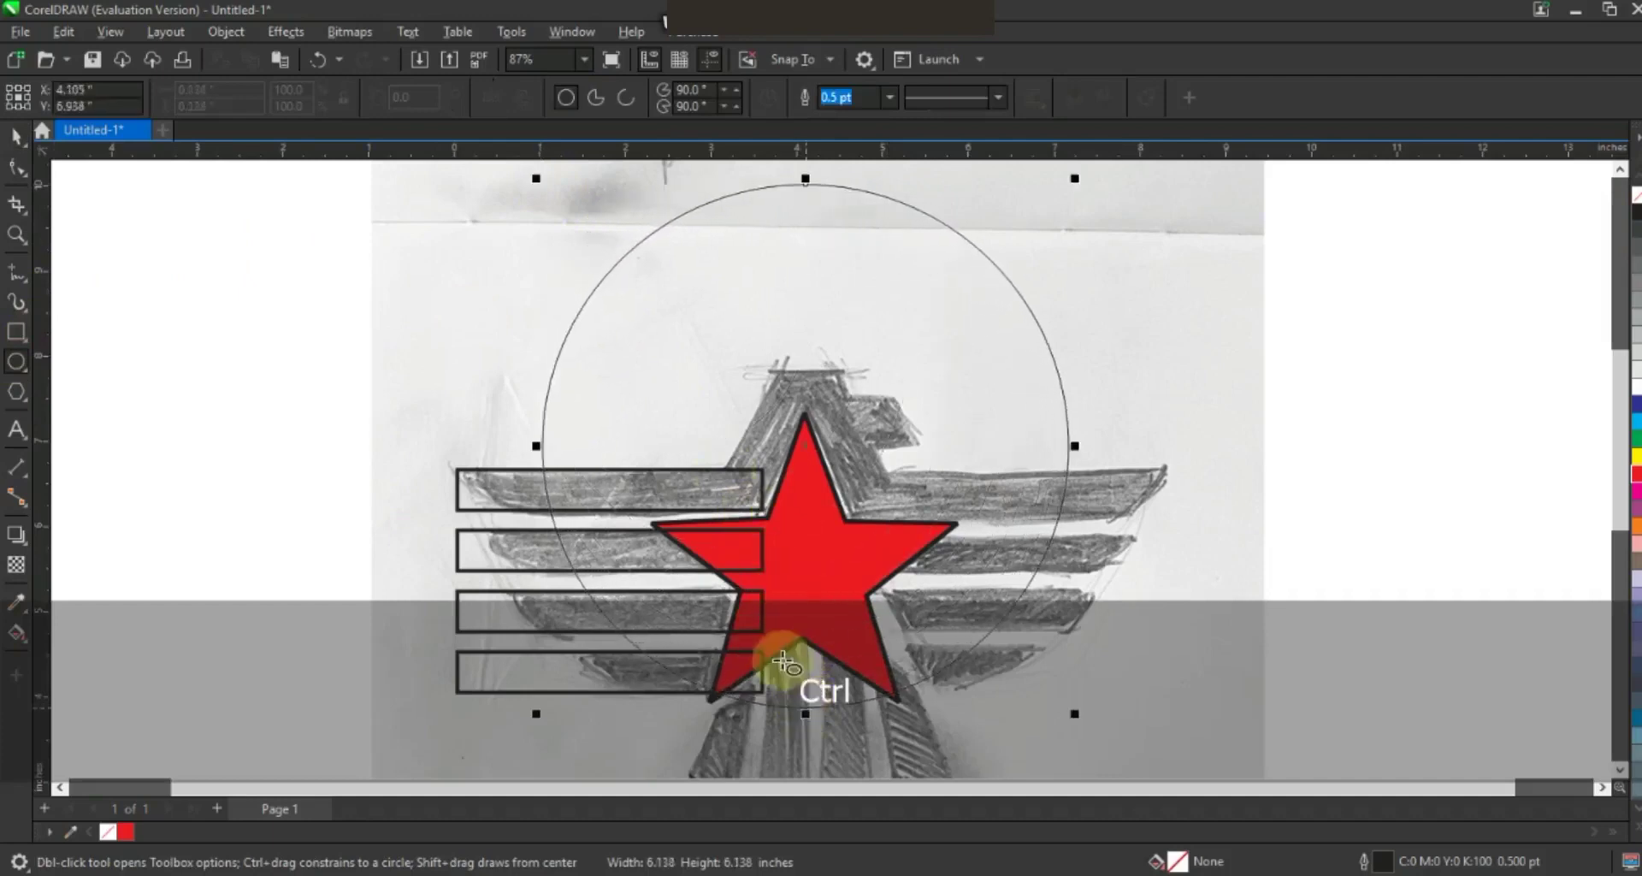
left_click(16, 137)
left_click(890, 97)
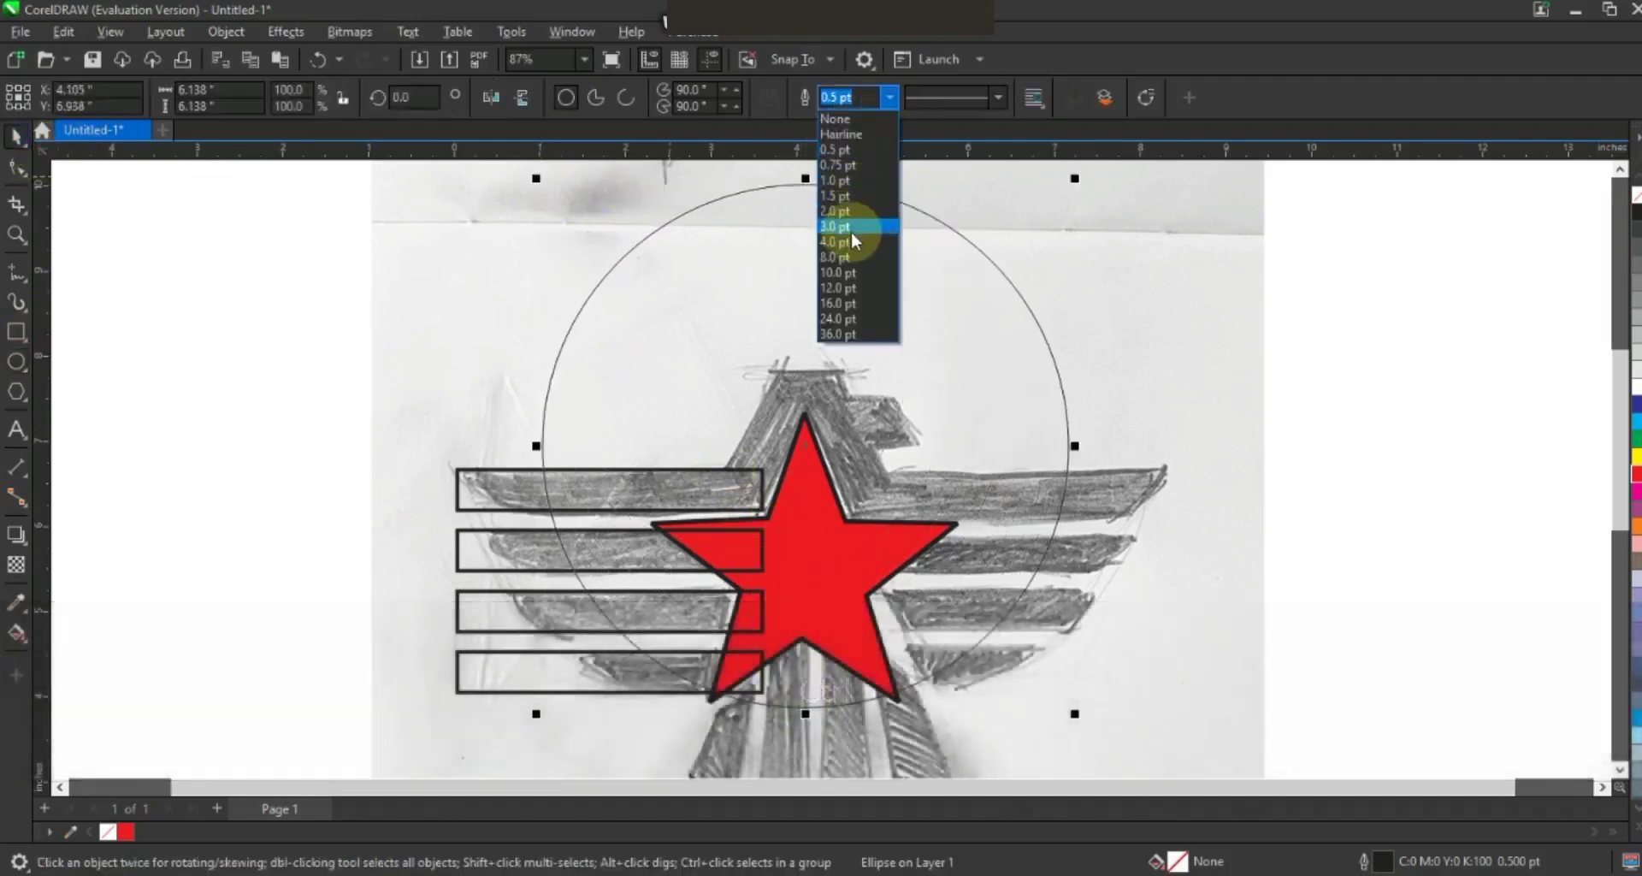
left_click(852, 228)
Move the circle and enlarge it to about 6.38 inches so its edge follows the left wing's curved tips.
left_click_drag(945, 321, 920, 387)
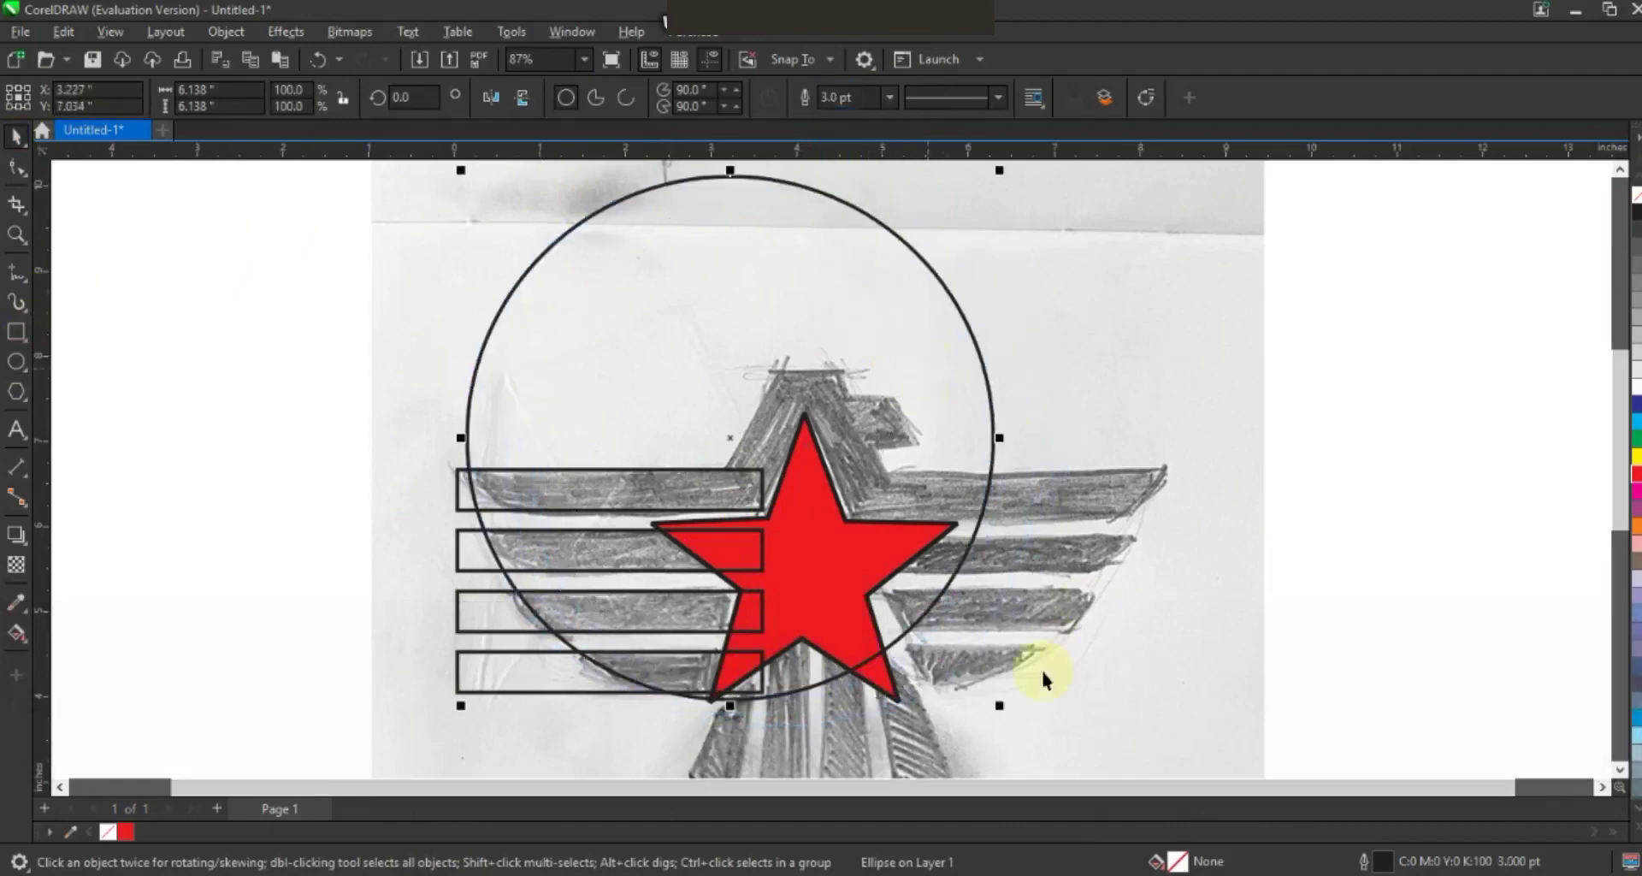
mouse_move(1001, 705)
left_mouse_down()
mouse_move(1037, 726)
mouse_move(1022, 726)
left_mouse_up()
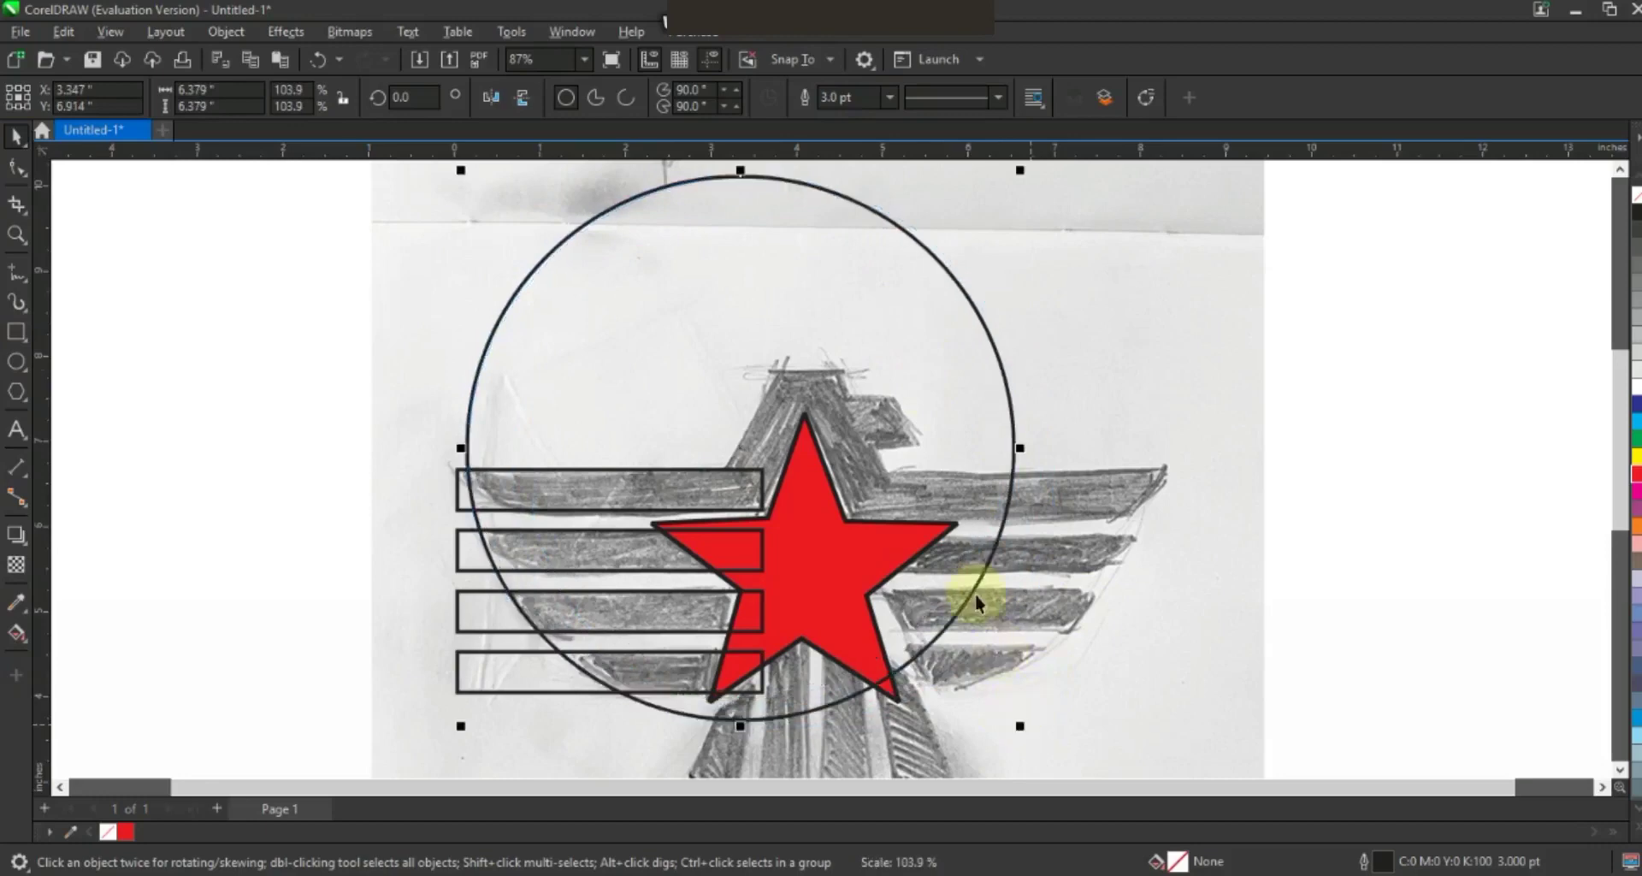
left_click_drag(958, 488, 952, 477)
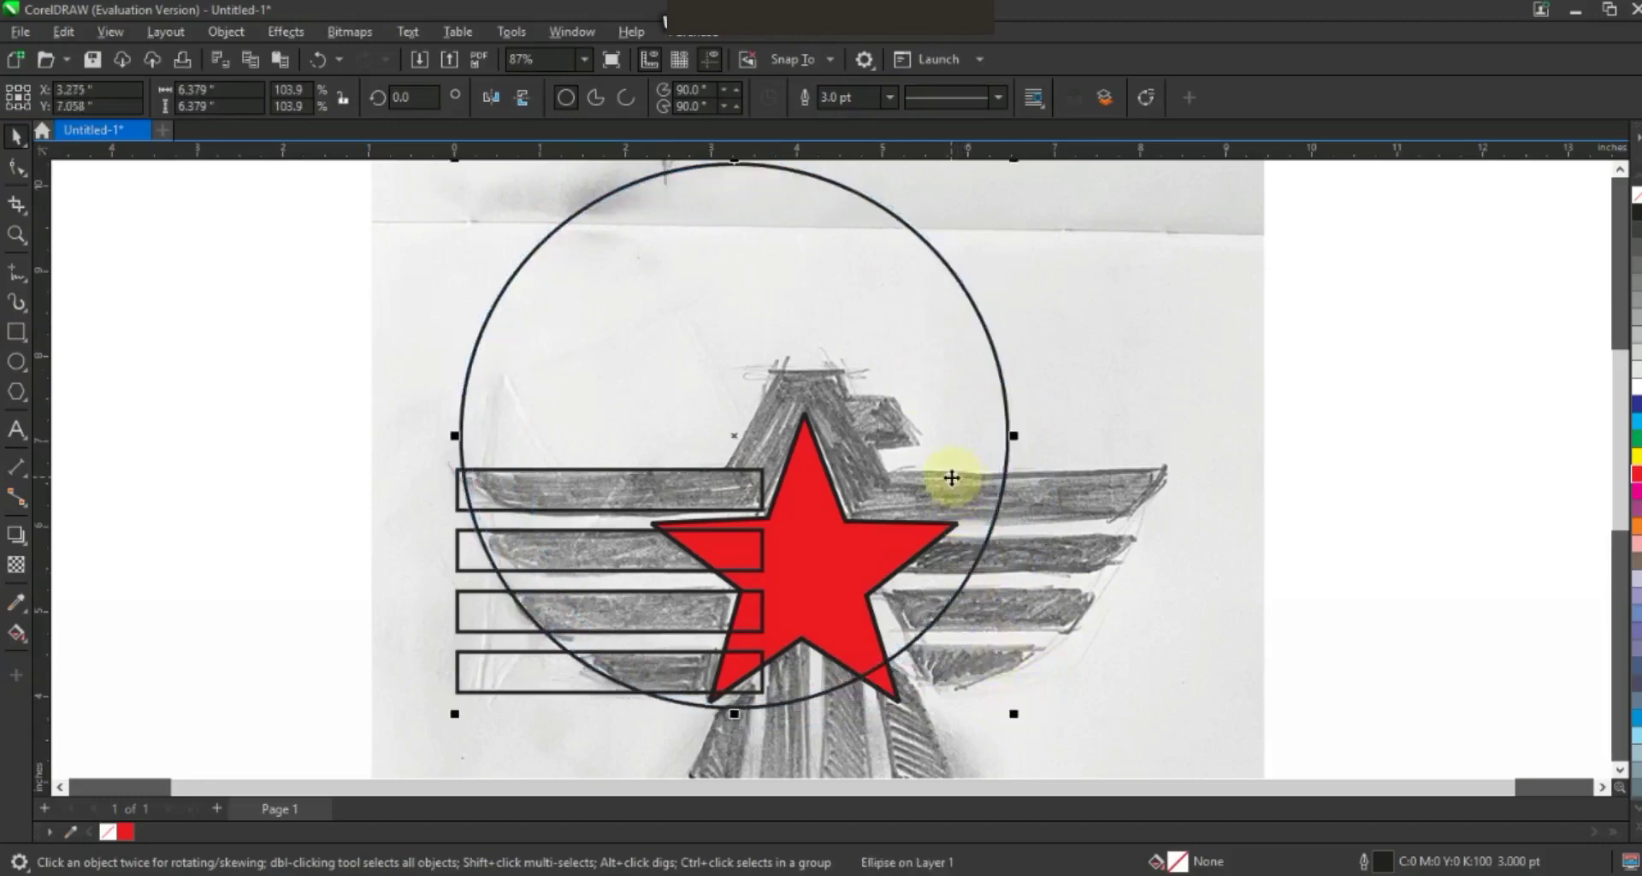
left_click(310, 409)
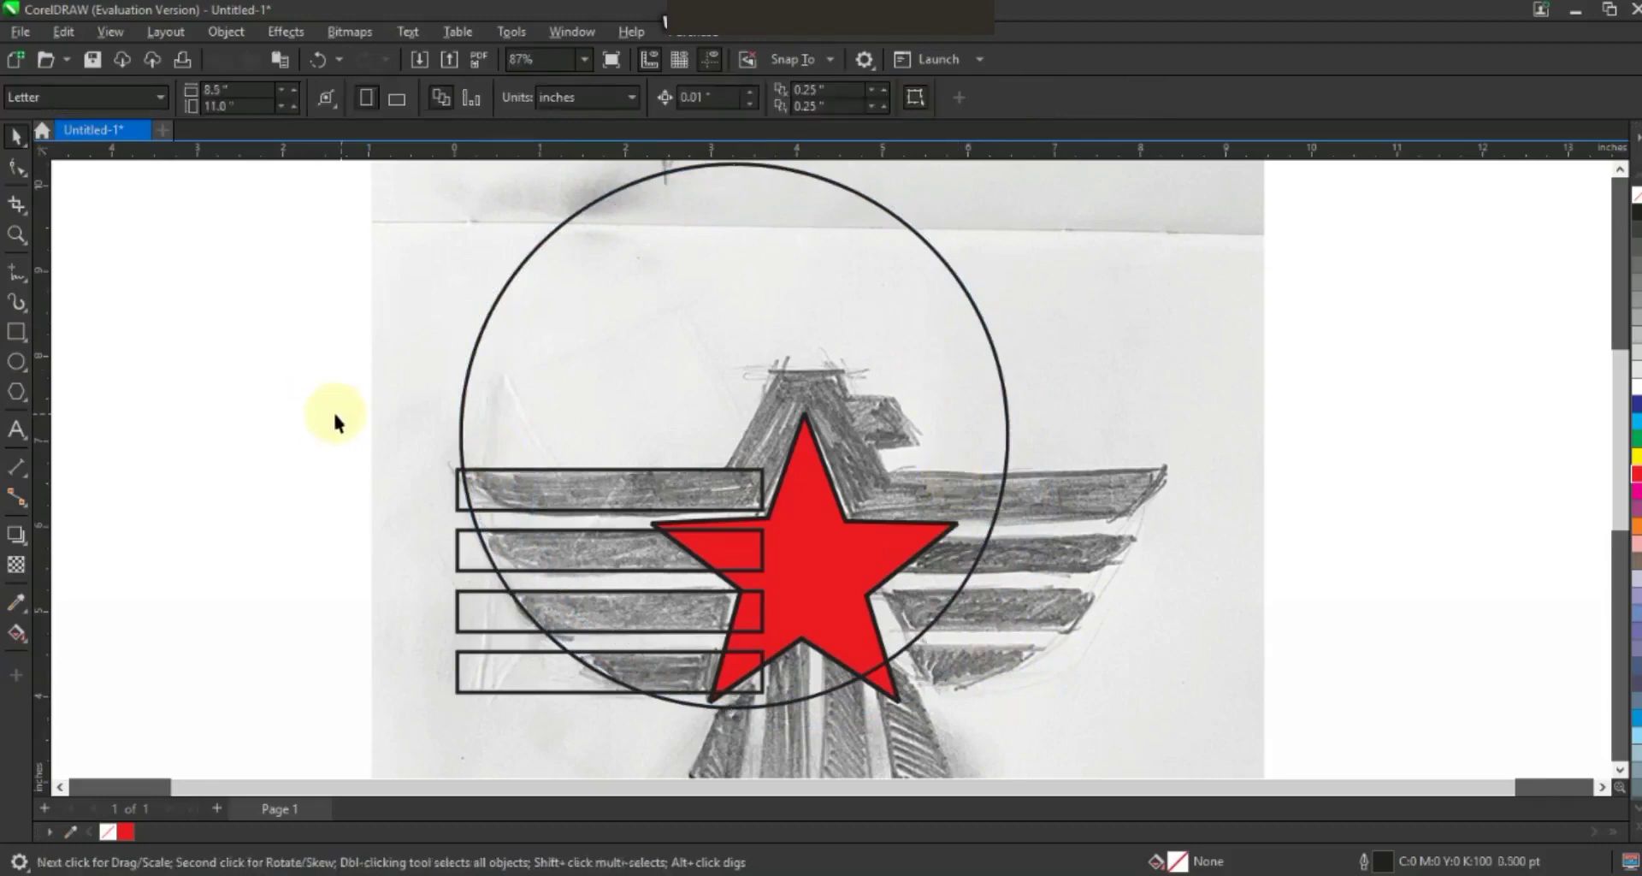
Smart Fill the parts of the four left wing bars enclosed by the circle, outside the star, with pale blue.
left_click(28, 650)
left_click(85, 653)
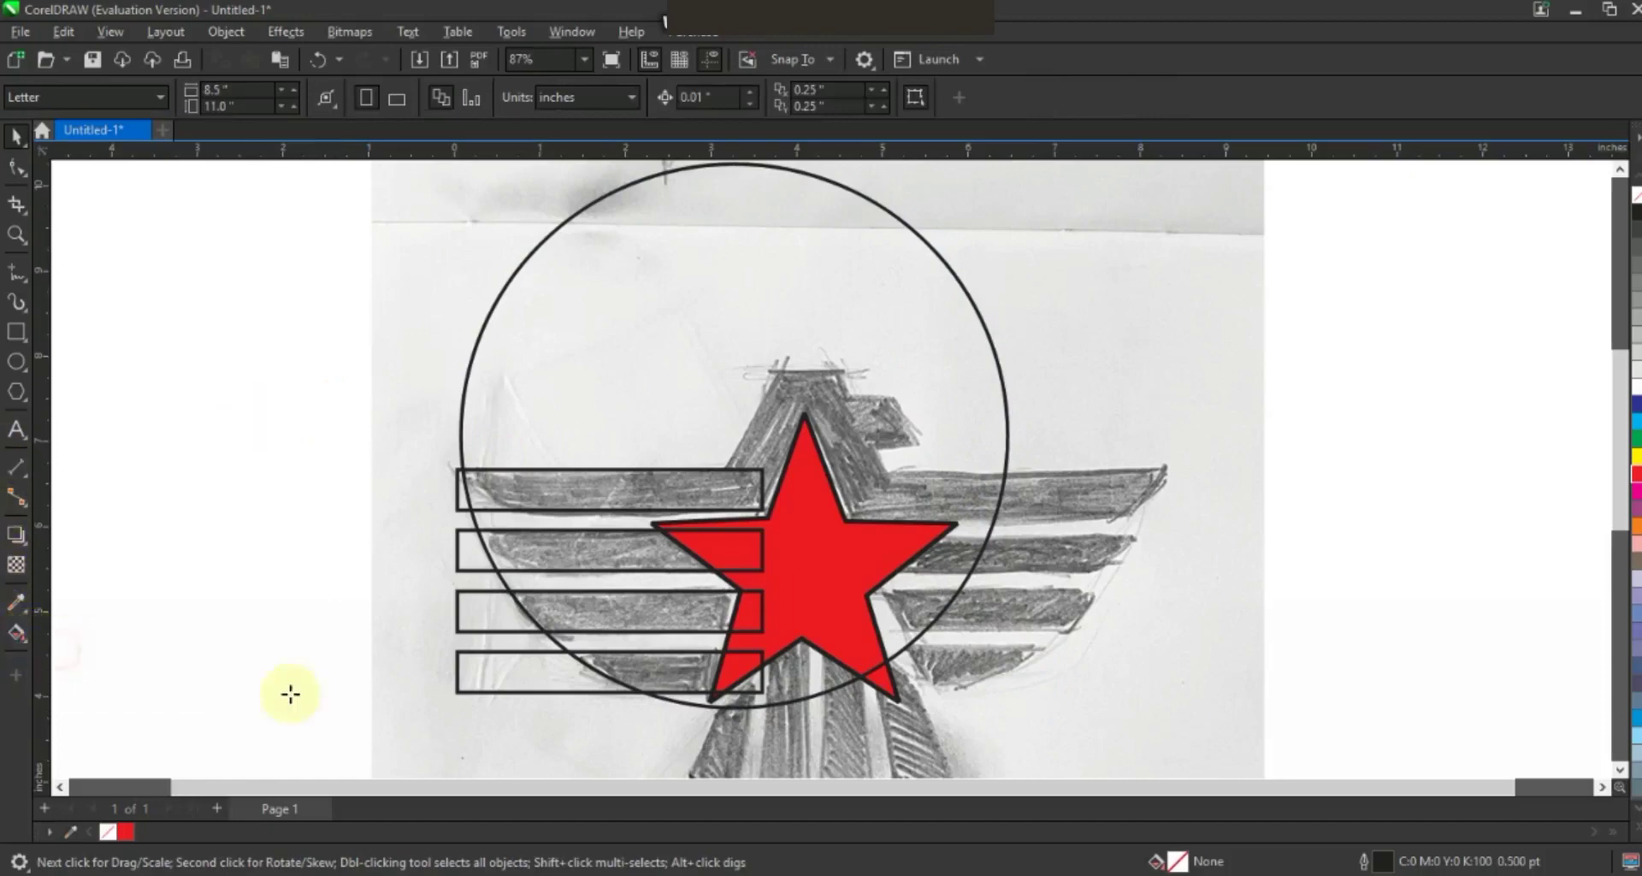
left_click(625, 668)
left_click(589, 599)
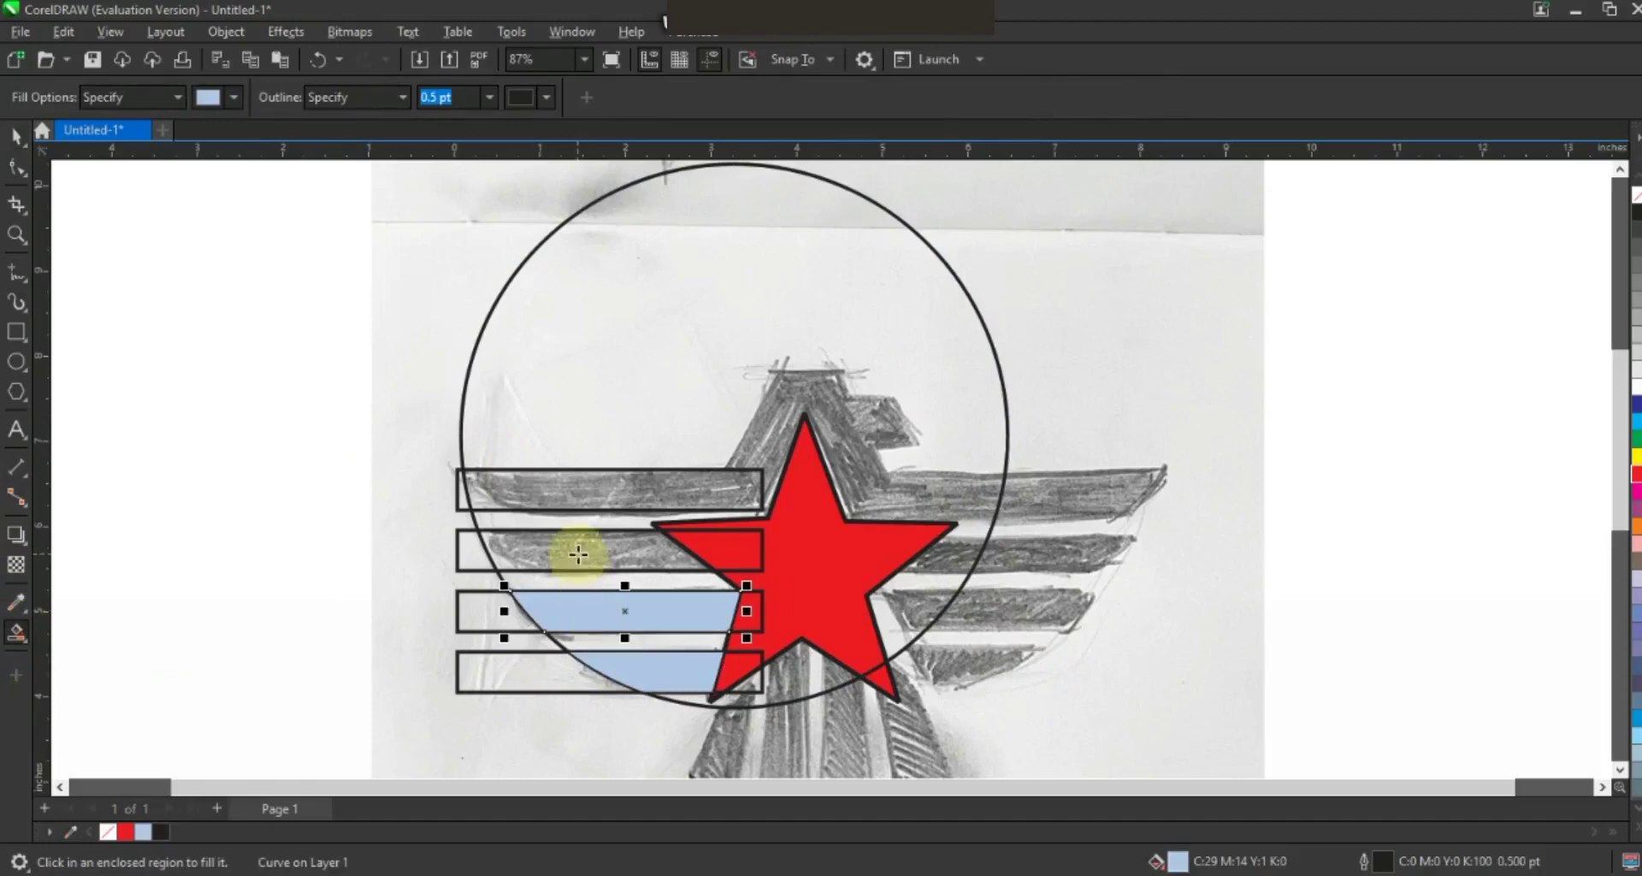
left_click(579, 554)
left_click(558, 497)
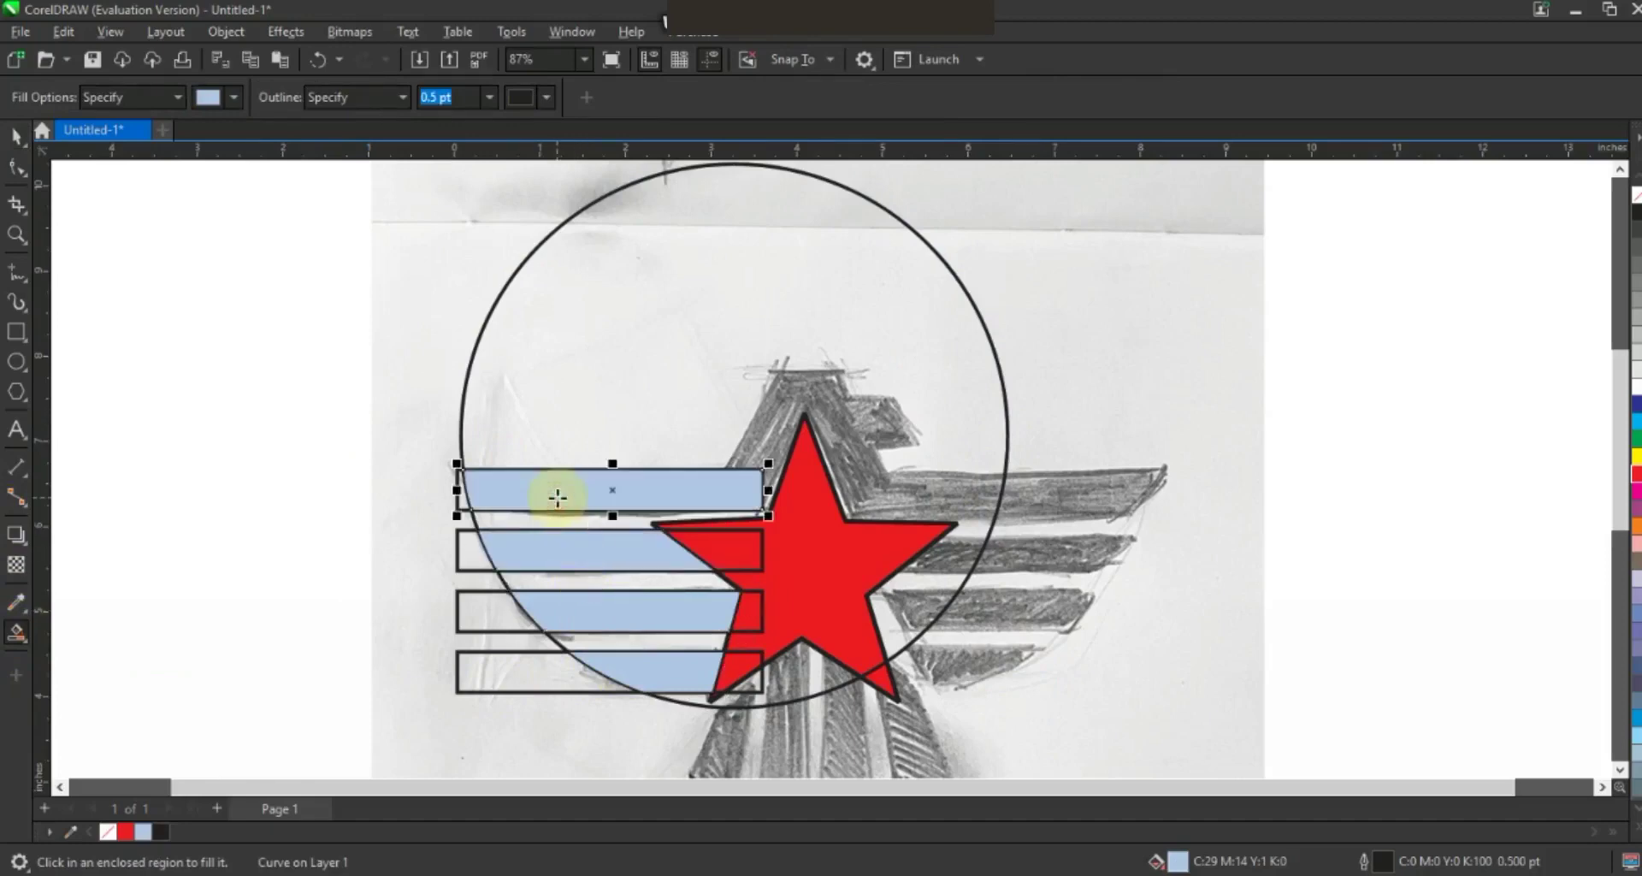
Delete the guide circle and the welded rectangles, keeping only the pale blue wing pieces.
left_click(16, 135)
left_click(488, 316)
key("Delete")
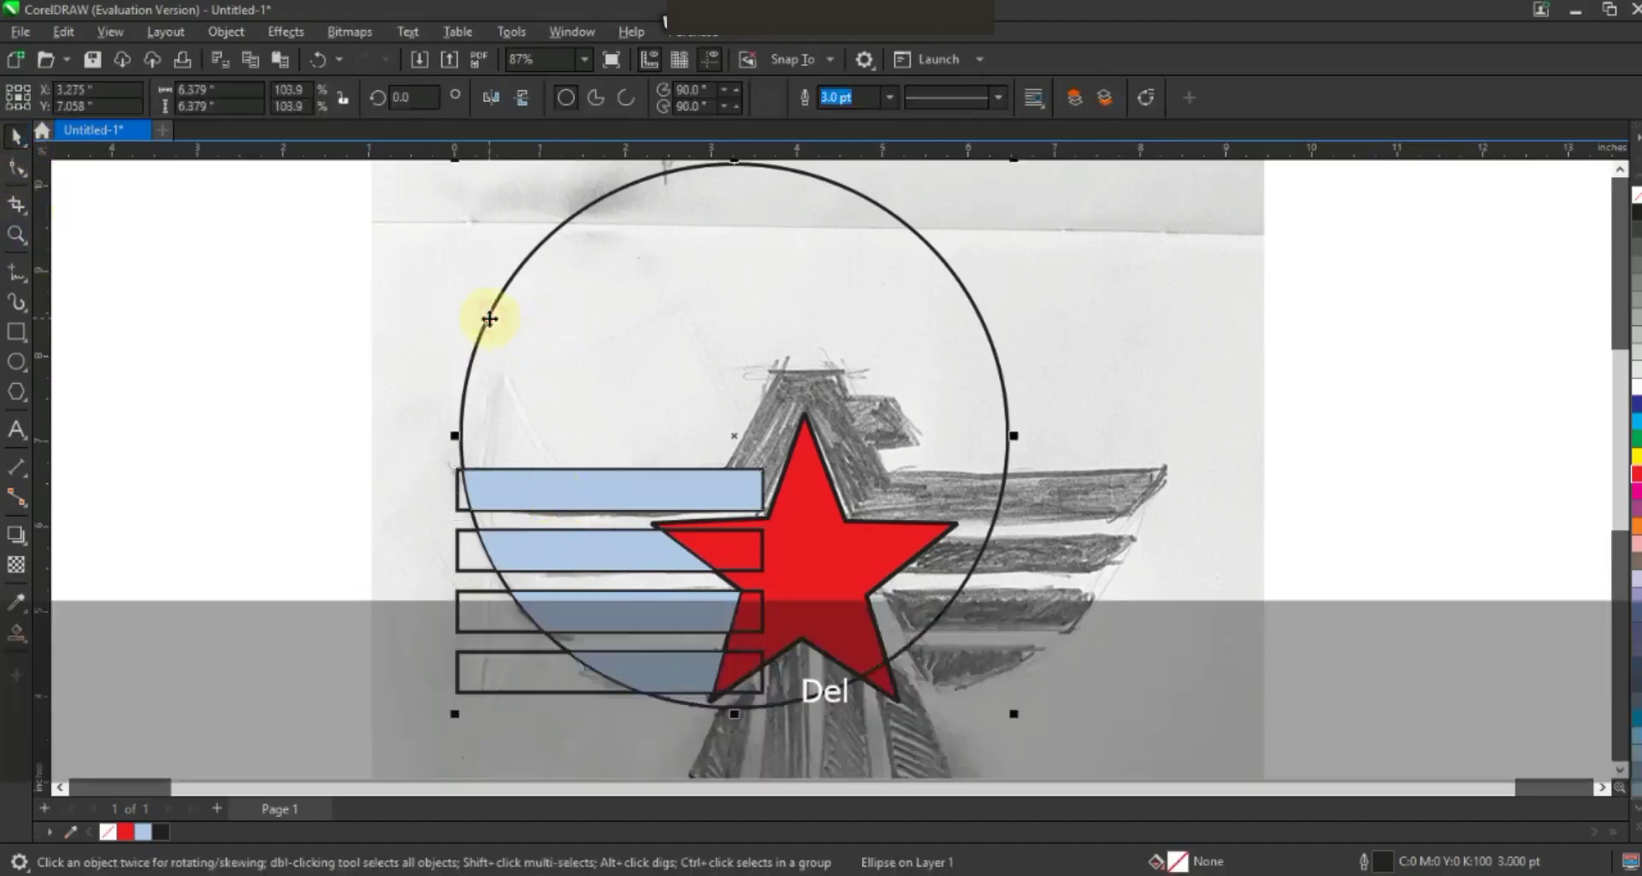
left_click(460, 513)
key("Delete")
Select the four pale blue wing pieces and weld them into one shape.
left_click(495, 493)
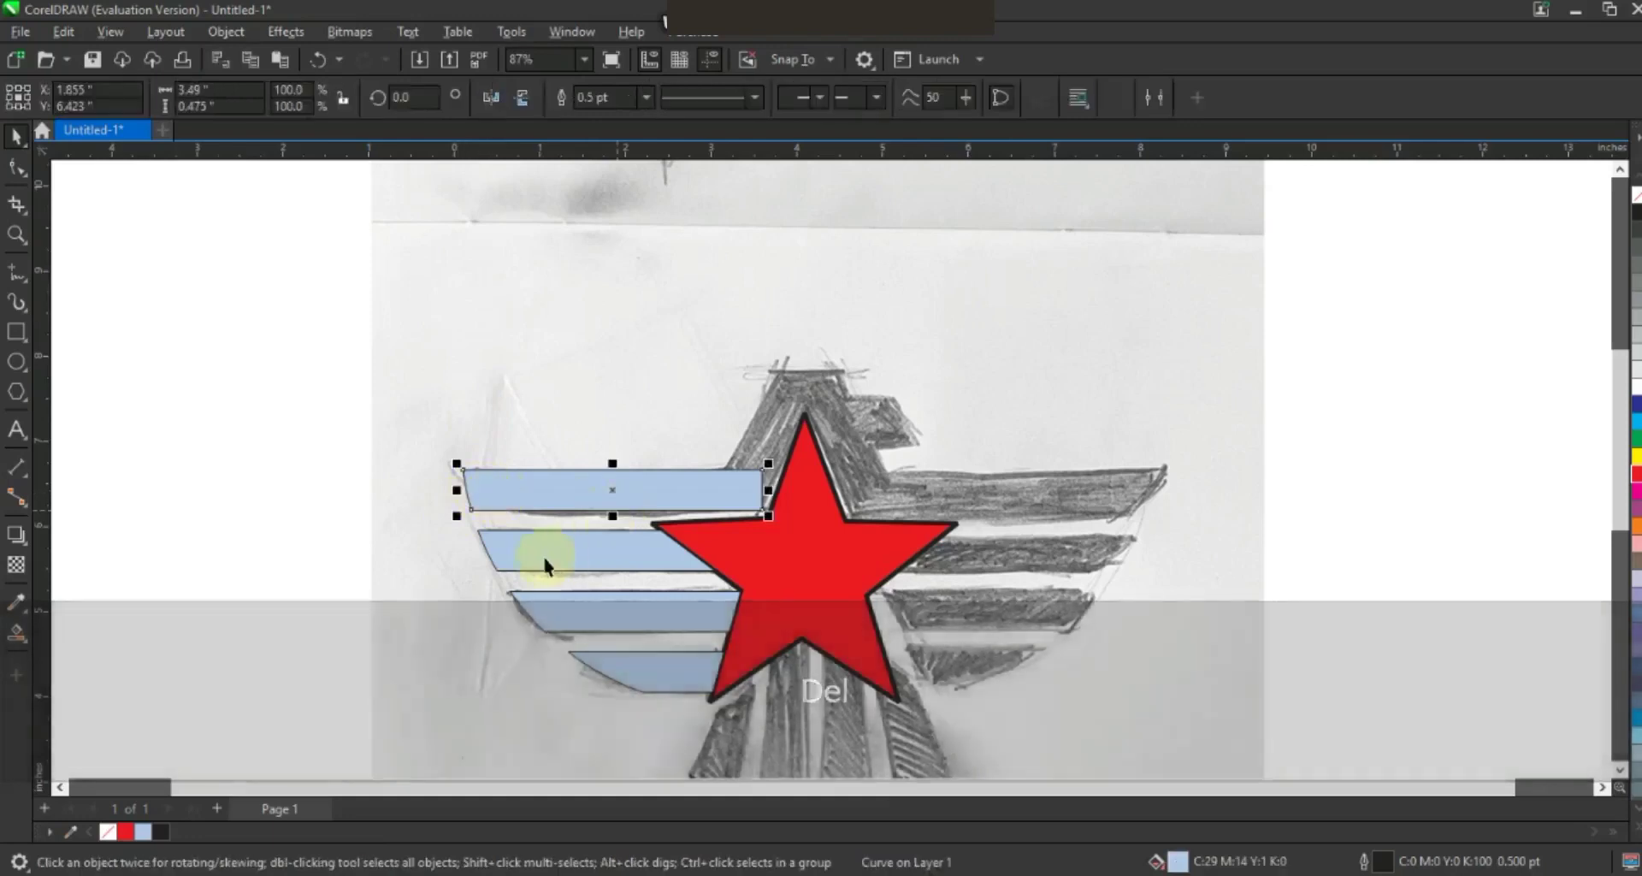
left_click(554, 604, "shift")
left_click(598, 665, "shift")
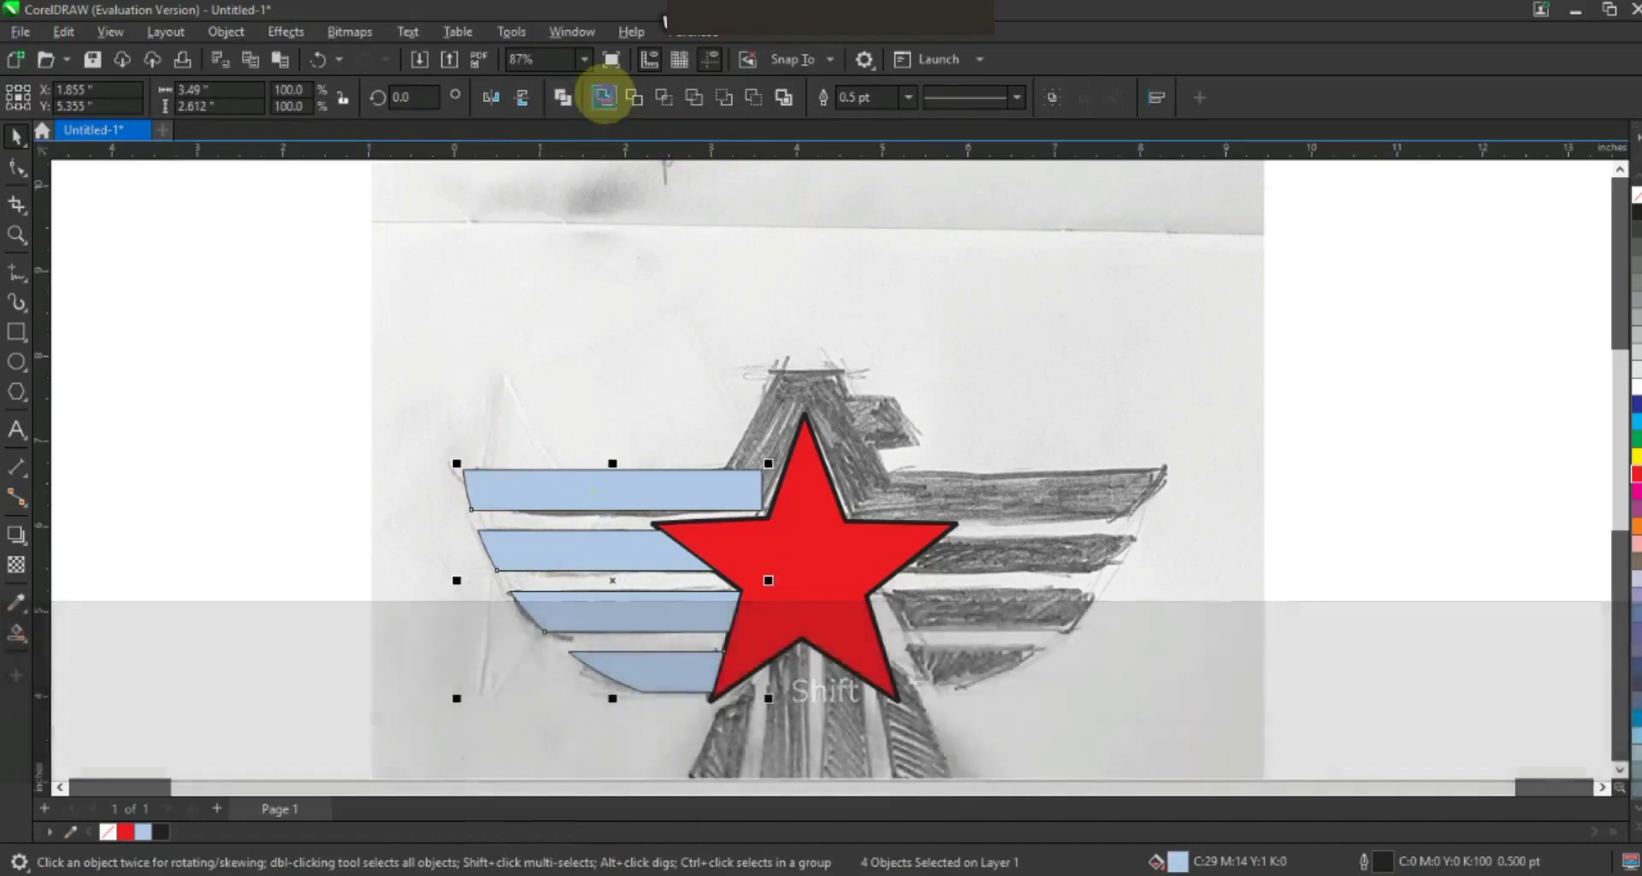
left_click(604, 97)
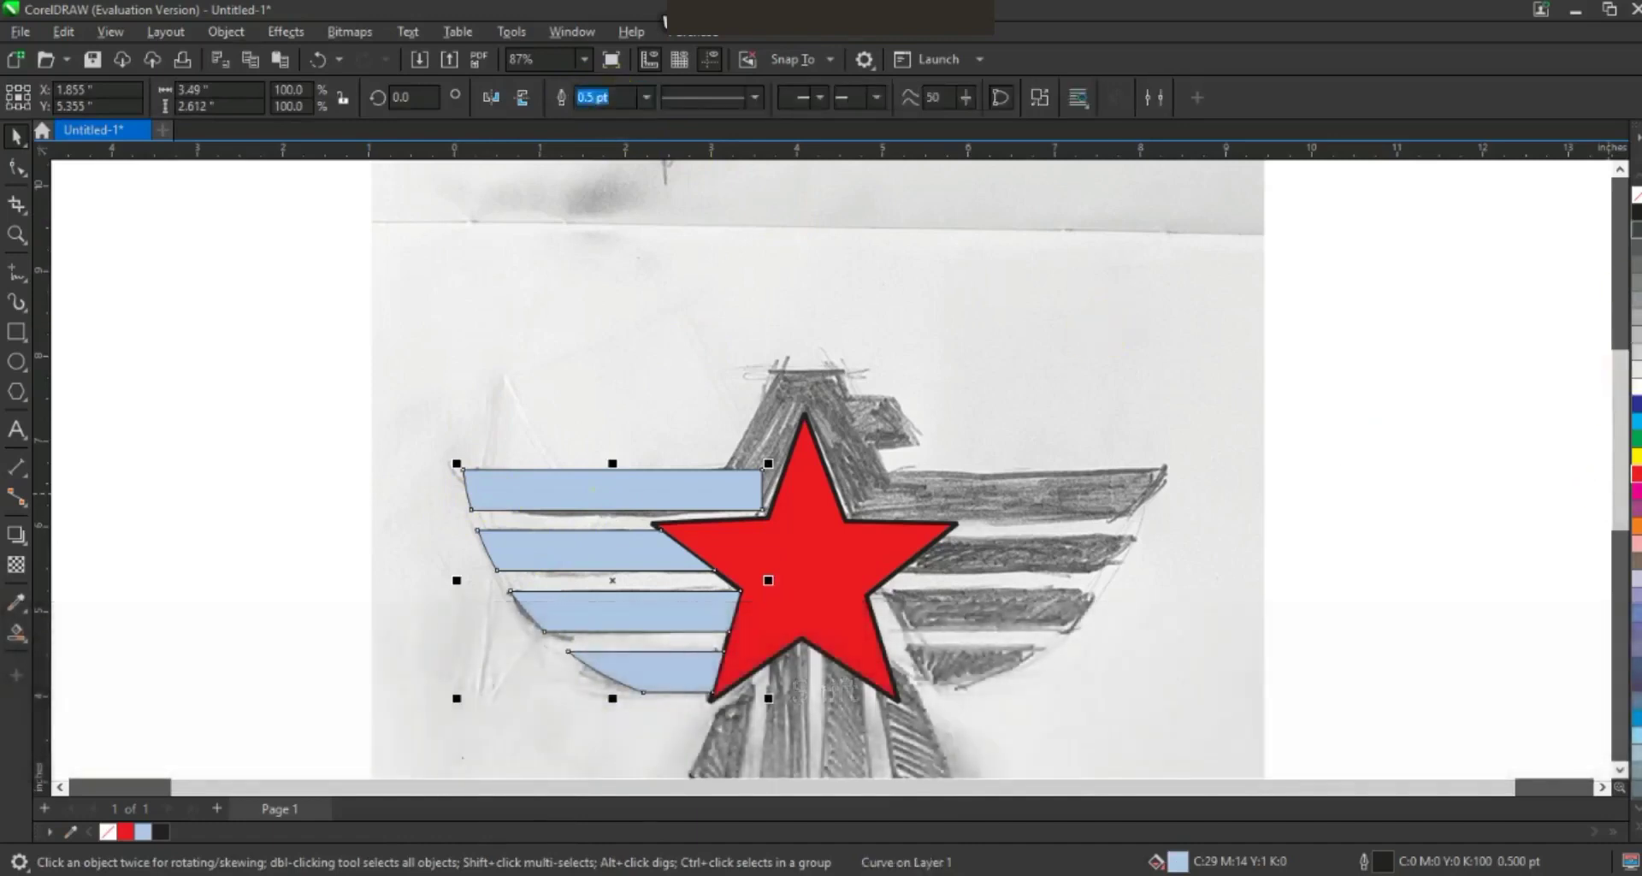
Fill the welded left wing with black and place a mirrored copy of it over the sketch's right wing.
left_click(1636, 212)
left_click(460, 579)
left_click_drag(1003, 597, 1058, 590)
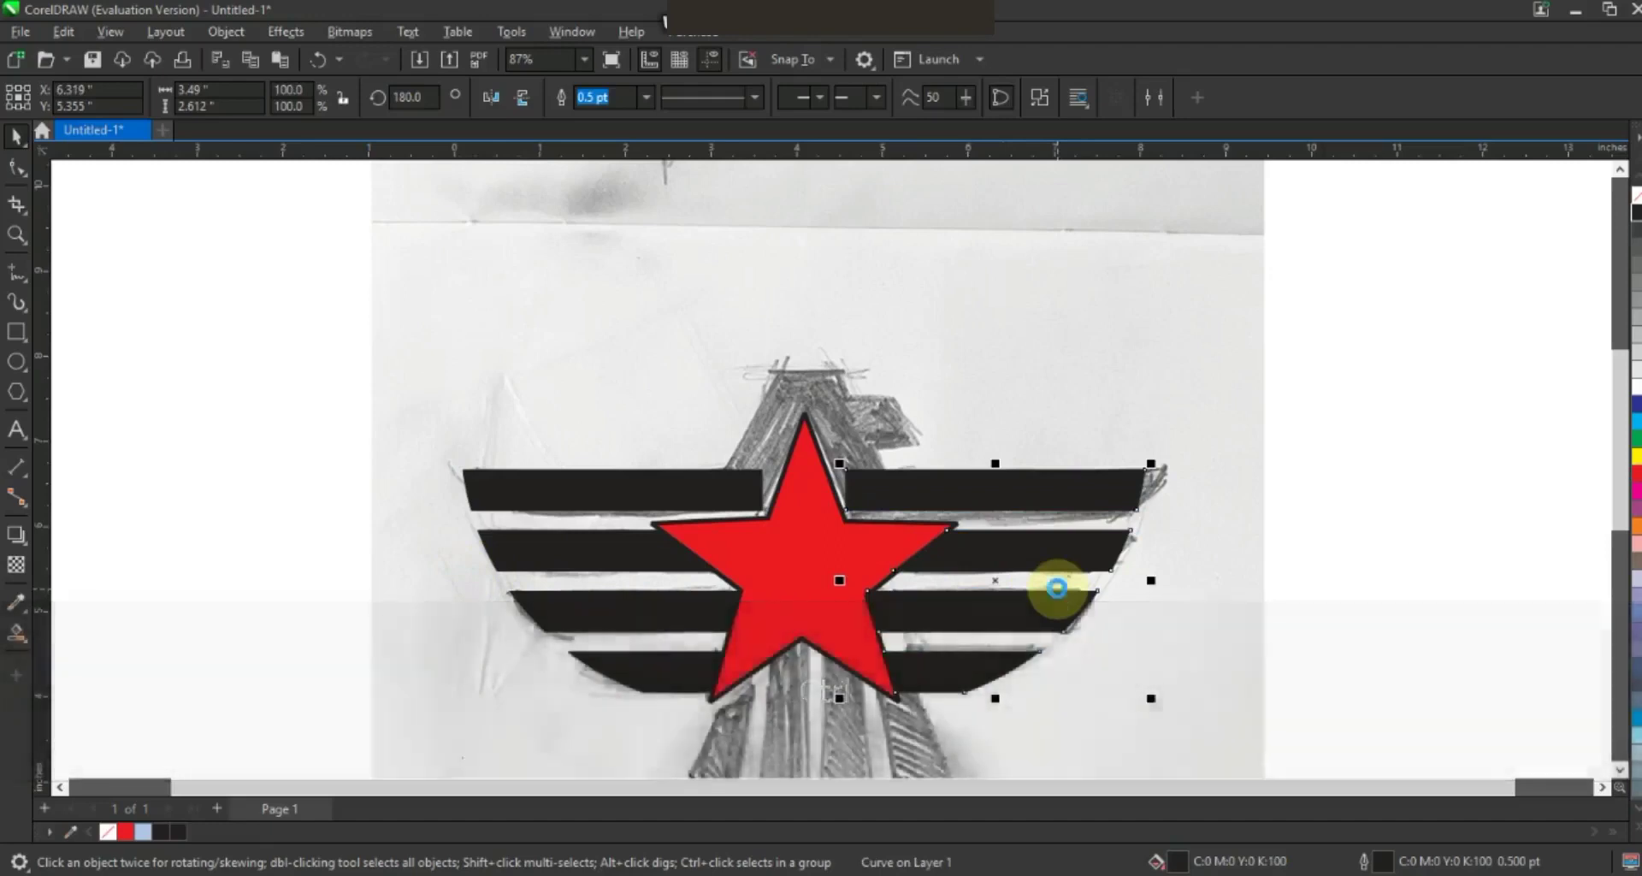
Nudge the mirrored right wing into alignment with the sketch.
key("Right")
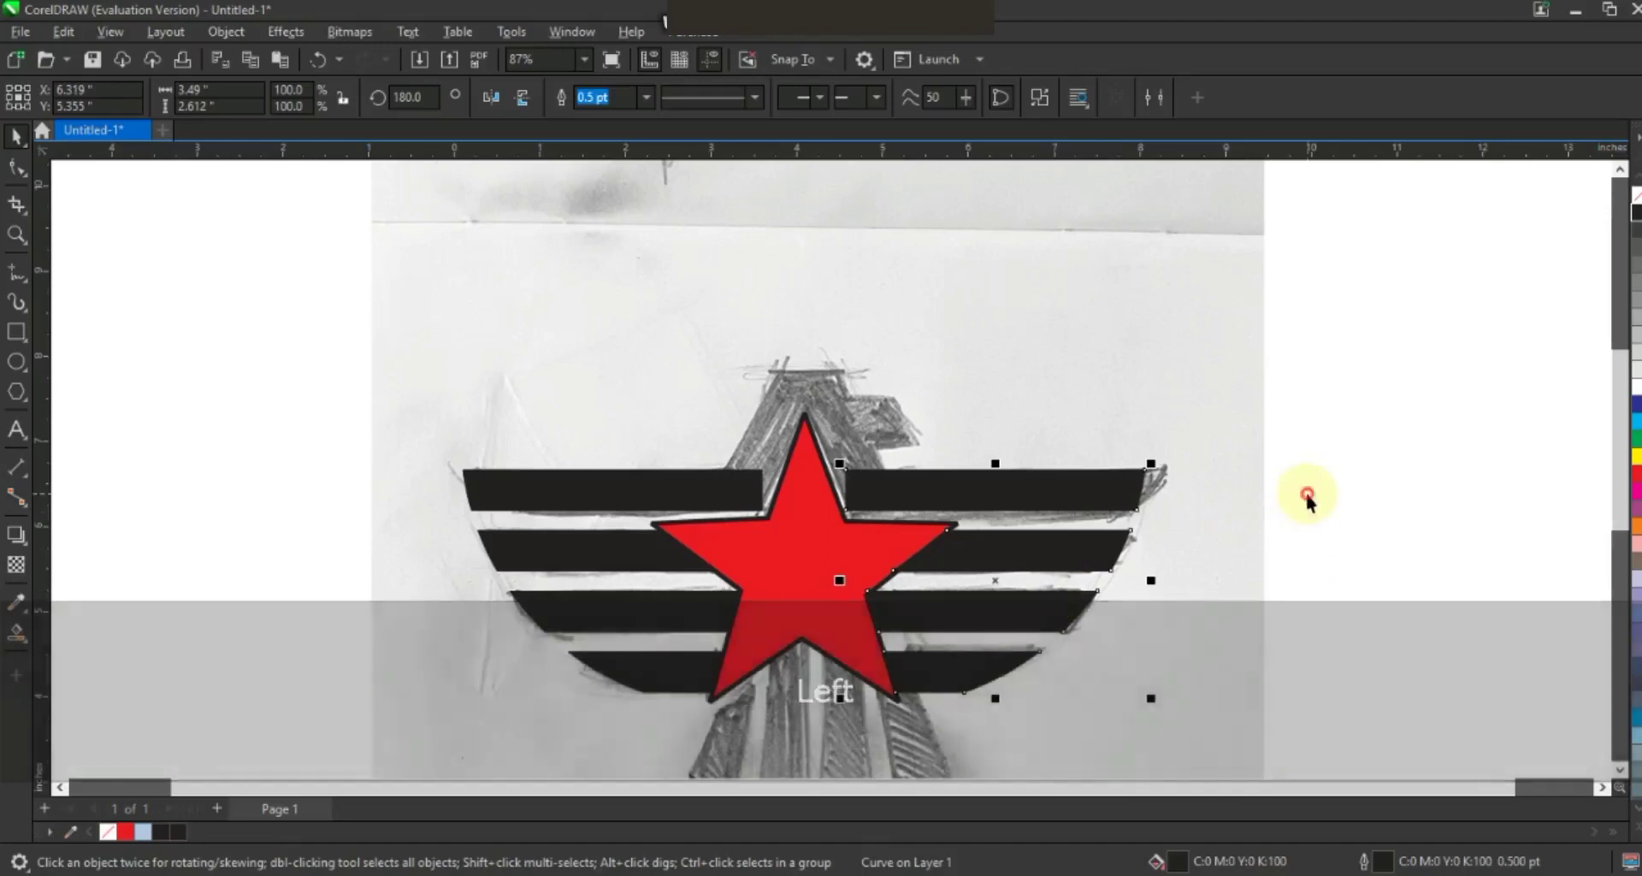
left_click(1401, 510)
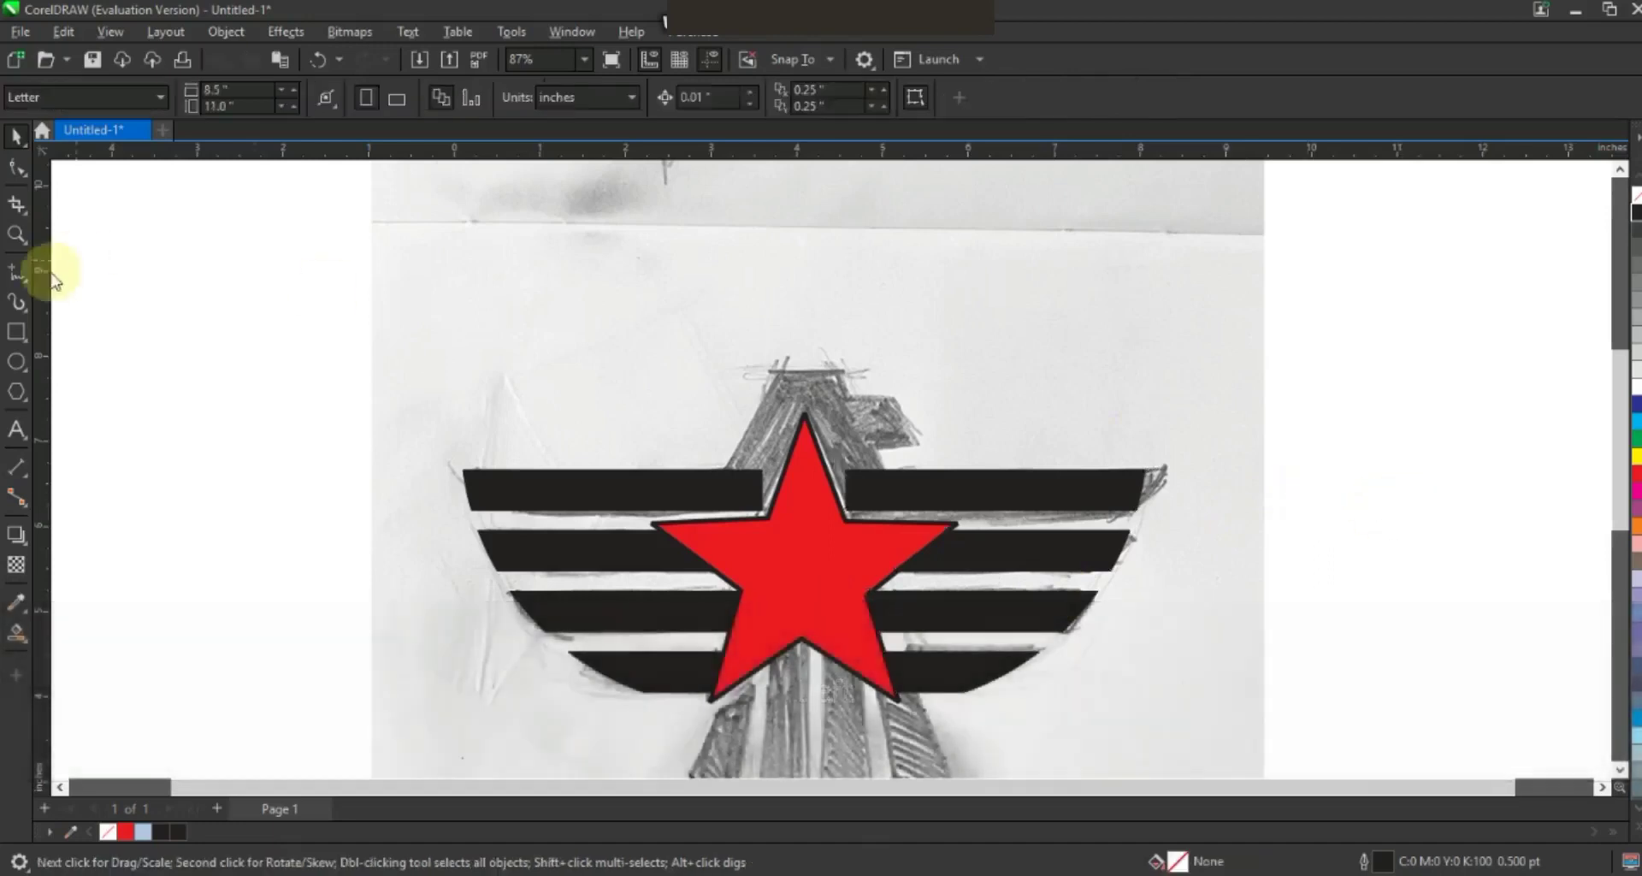
Trace the left half of the eagle's head above the star as a closed straight-edged shape and fill it with black.
left_click(16, 234)
left_click_drag(561, 323, 1217, 593)
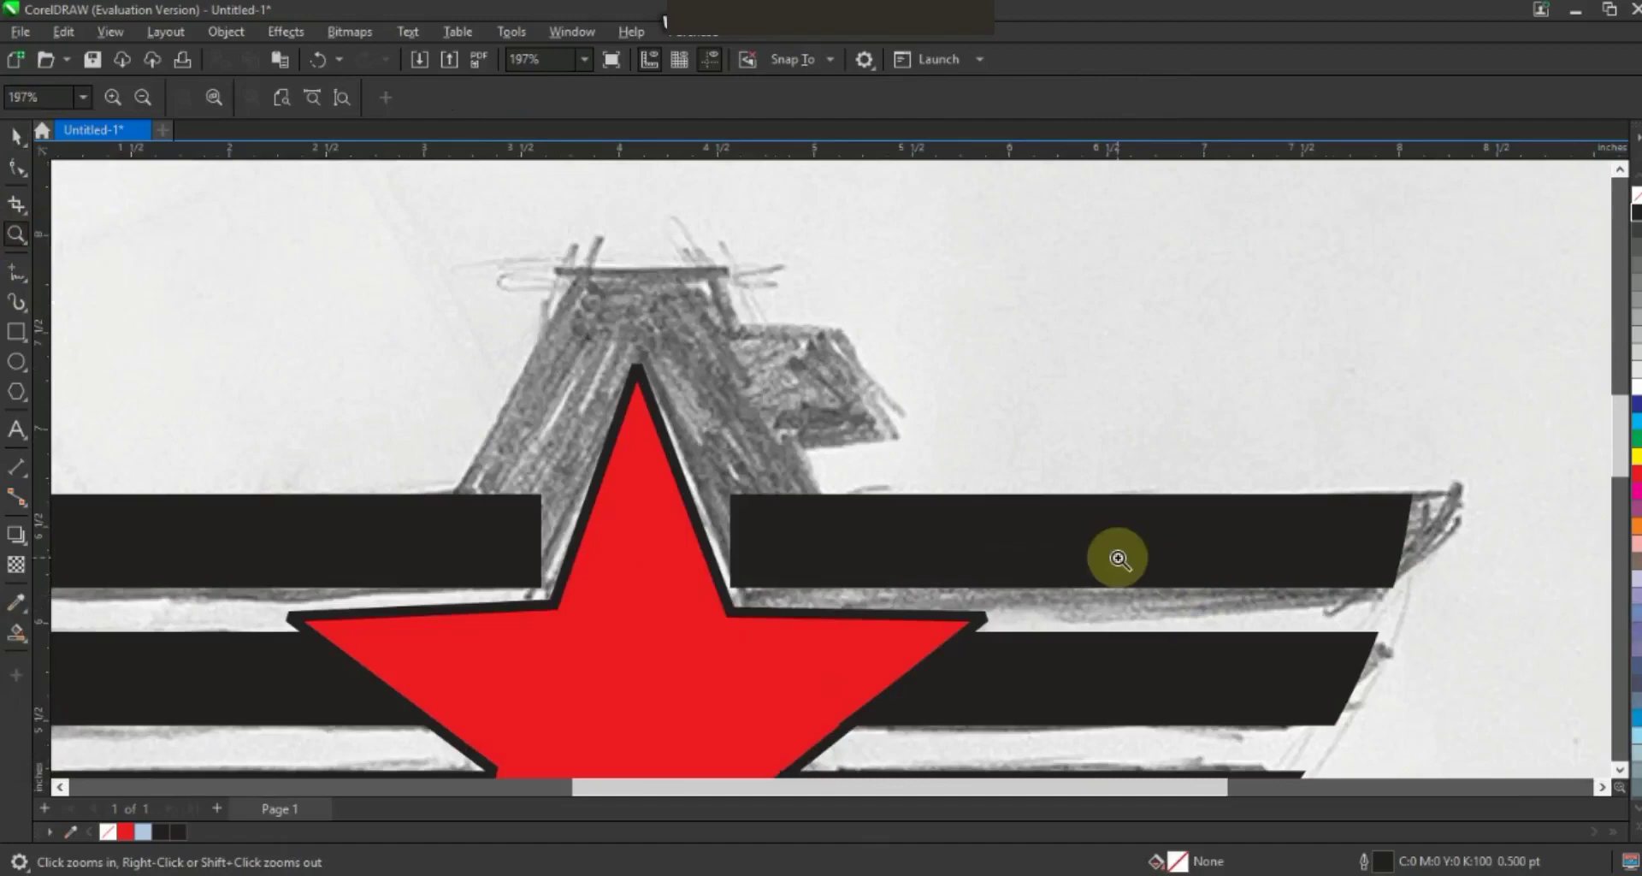
left_click(17, 271)
left_click(573, 270)
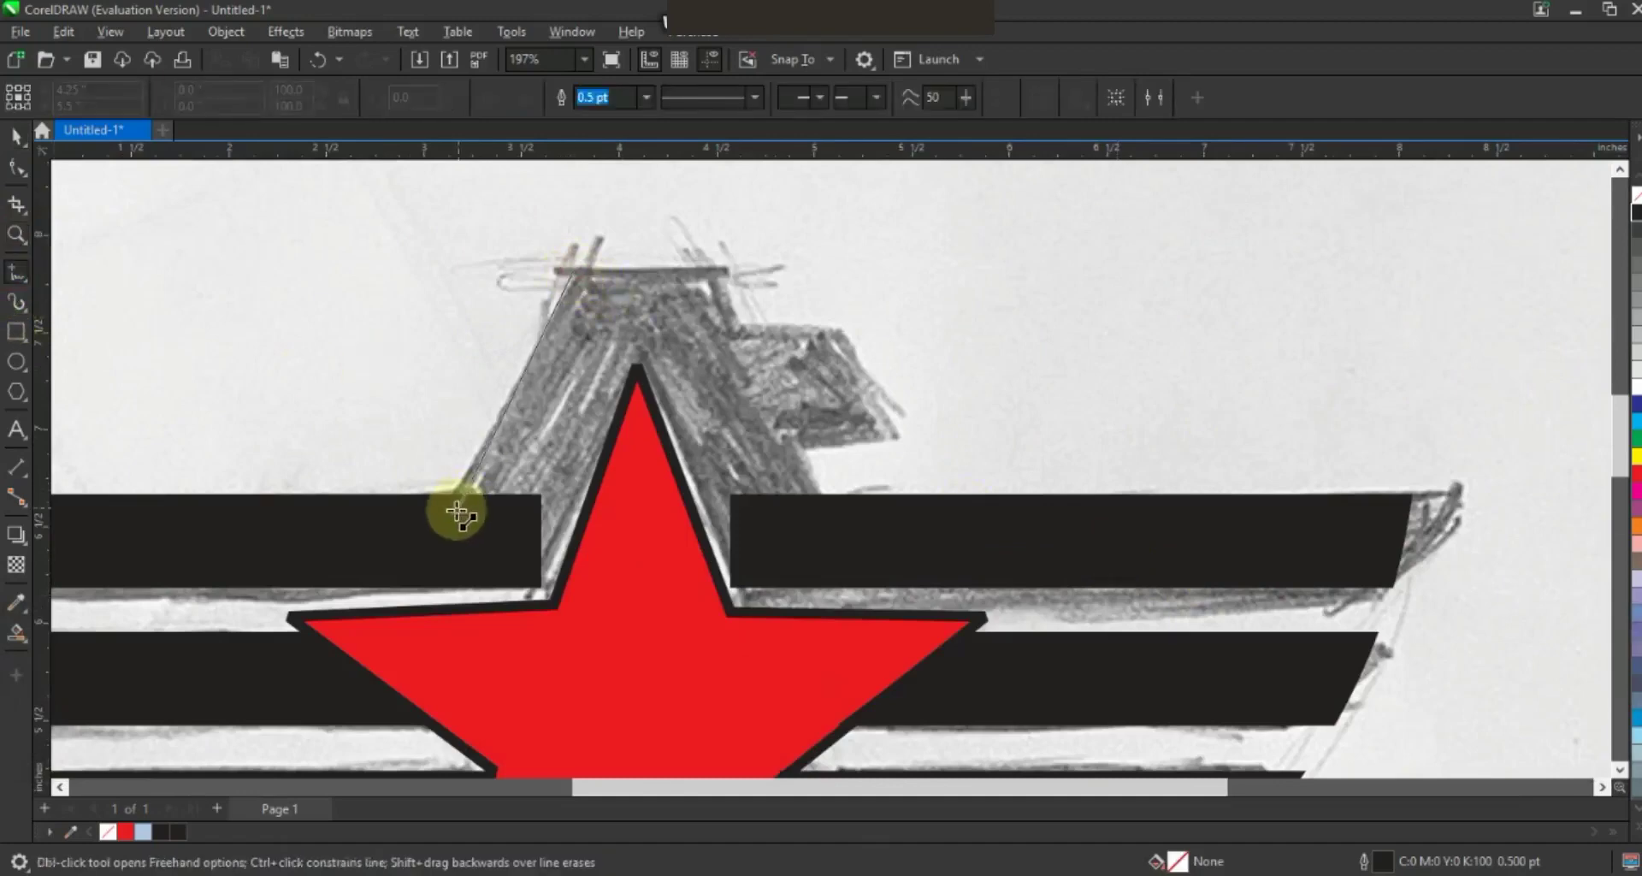
left_click(449, 517)
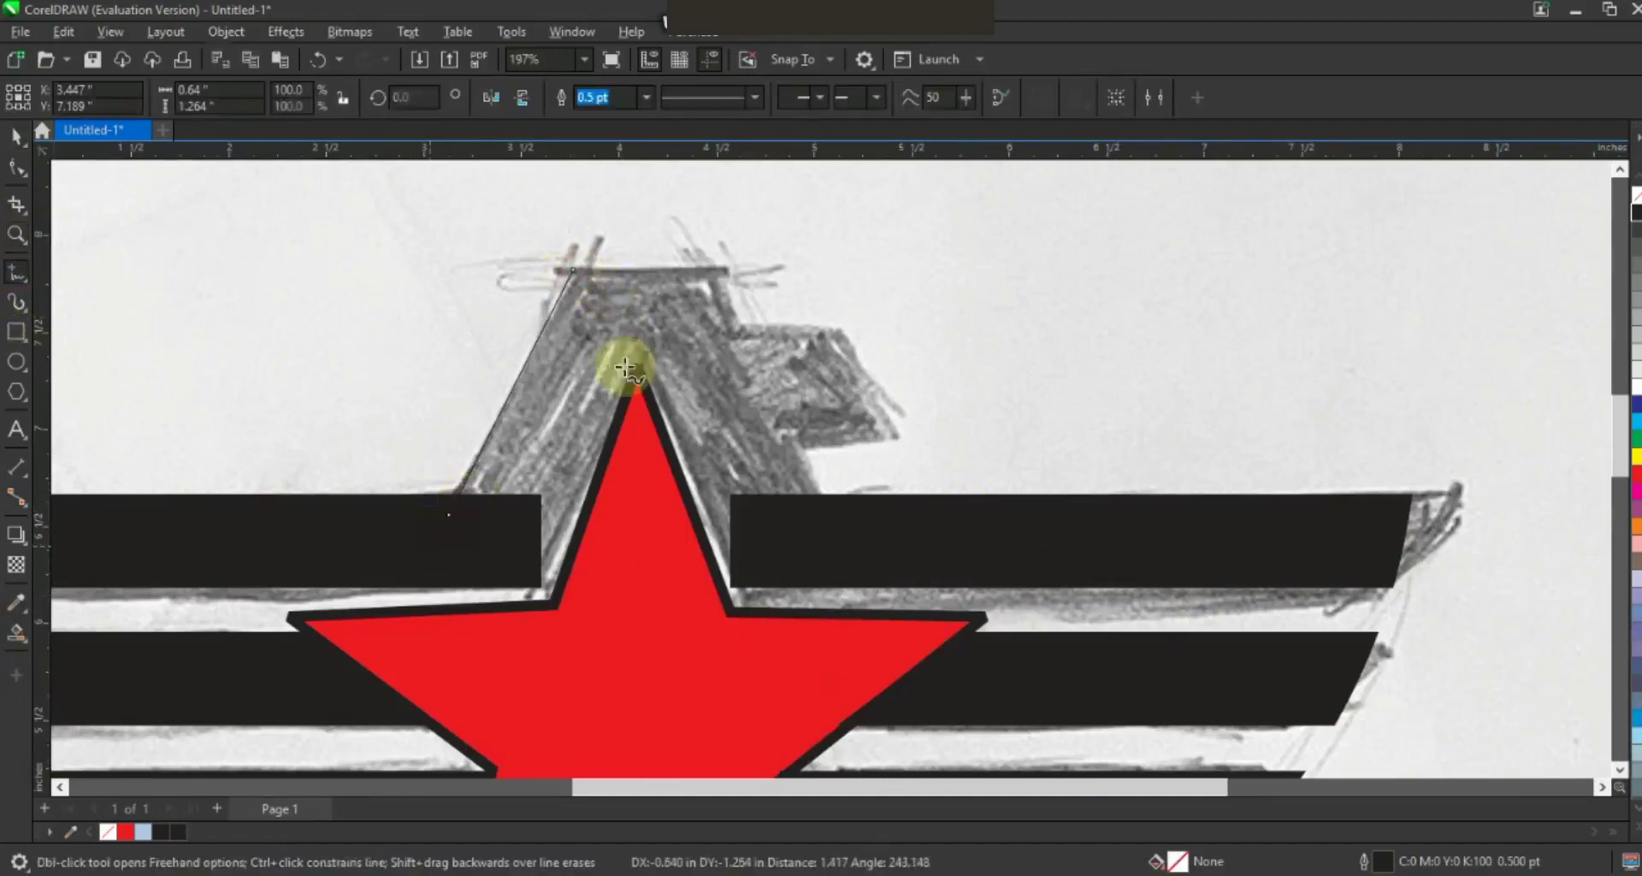
key("ctrl")
left_click(640, 272)
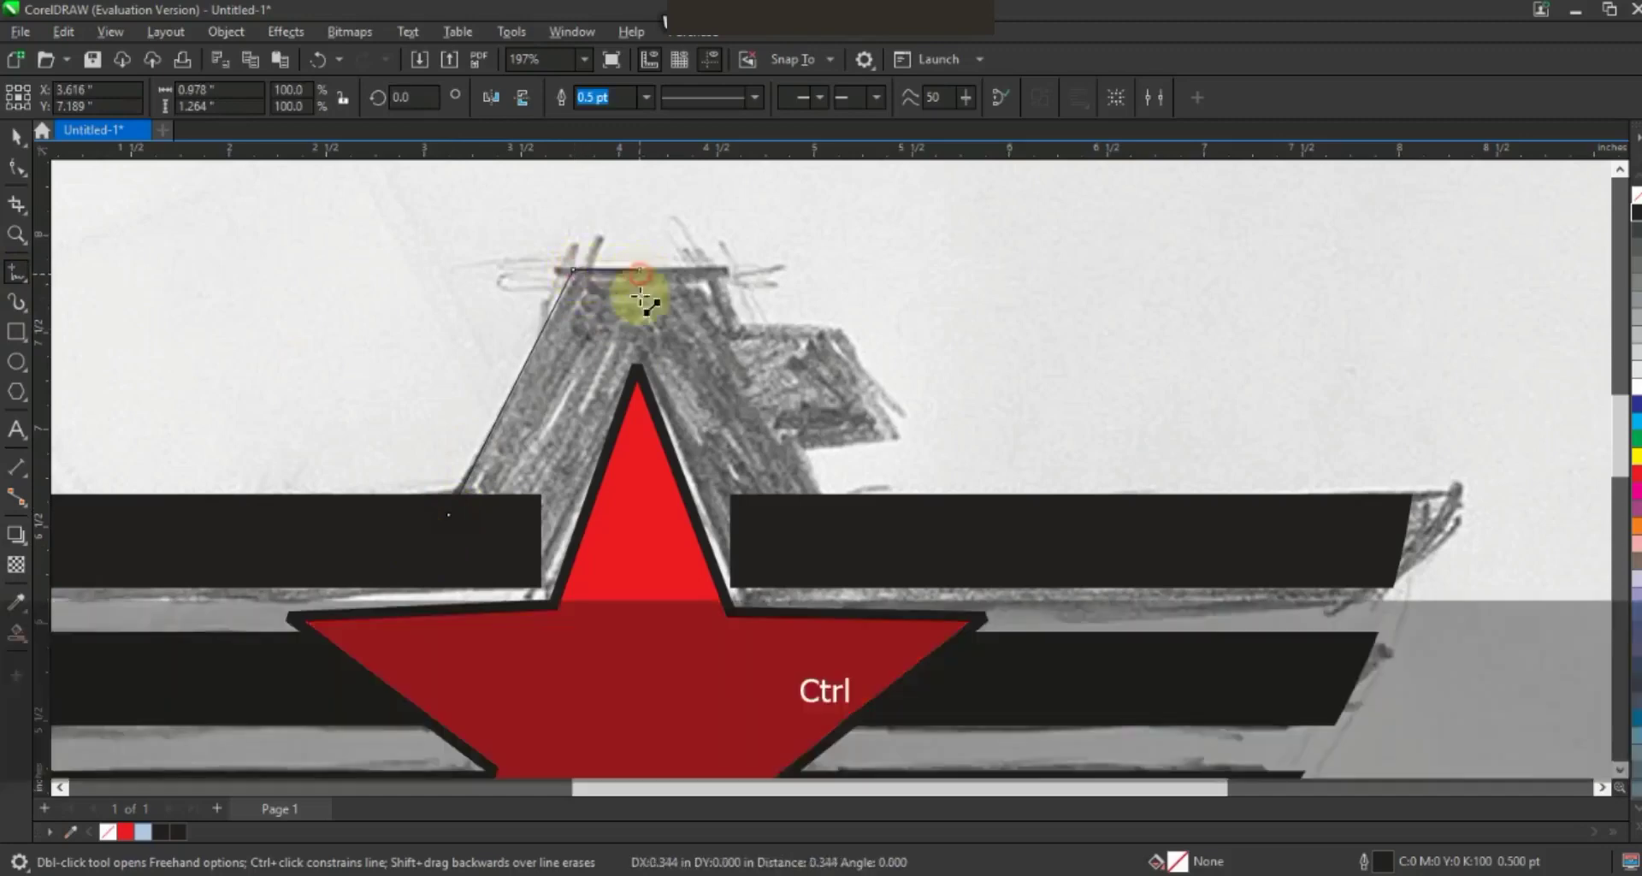
left_click(639, 366)
left_click(542, 586)
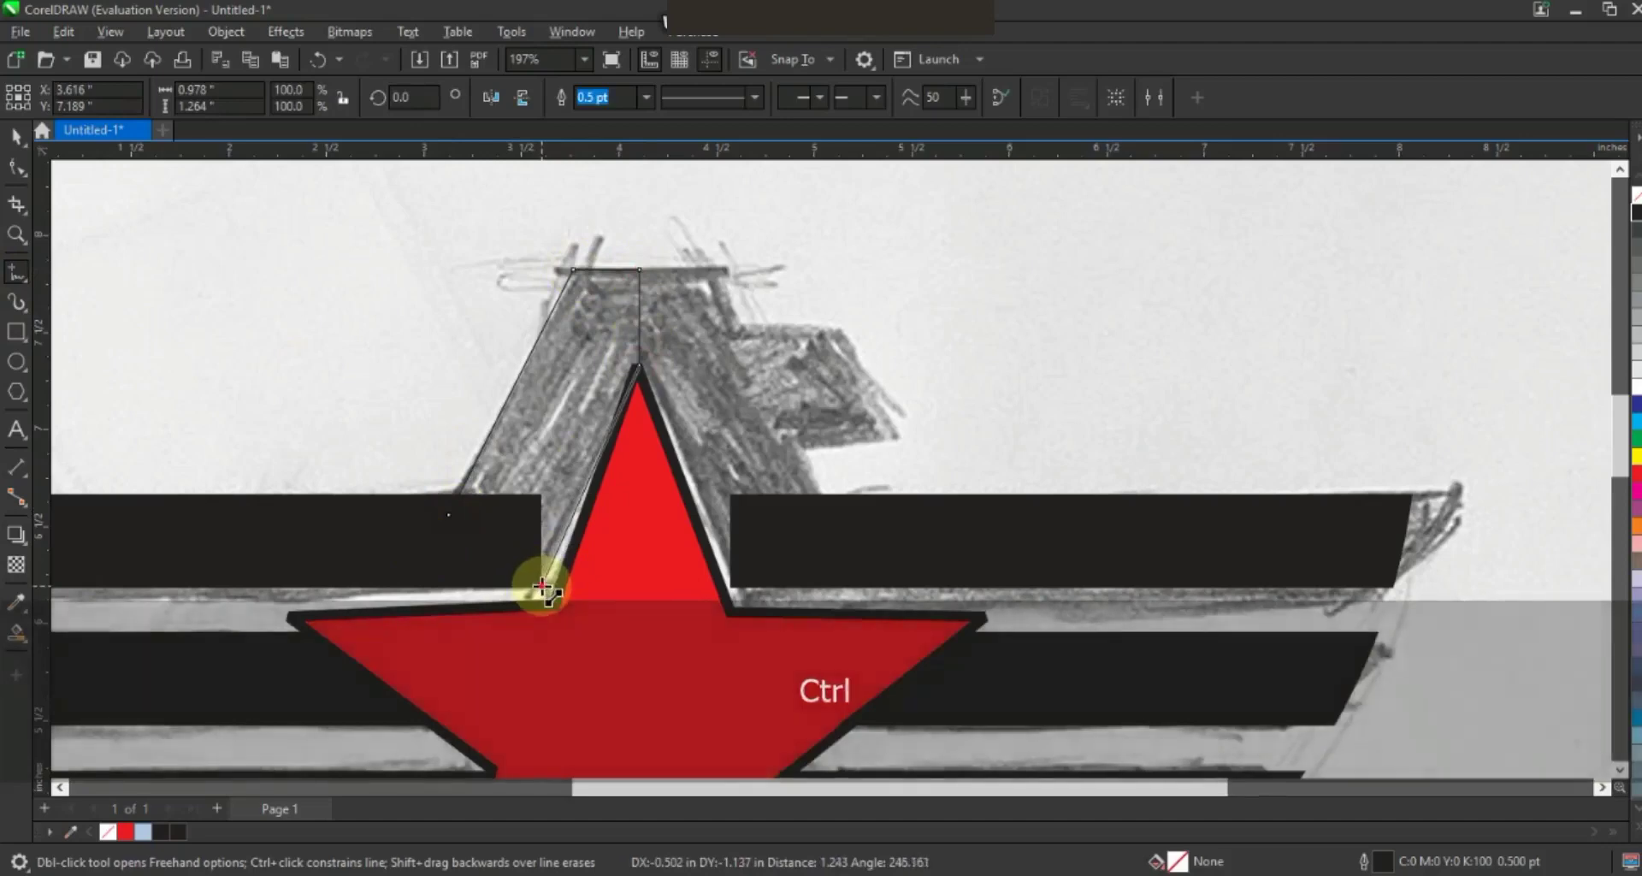
left_click(15, 135)
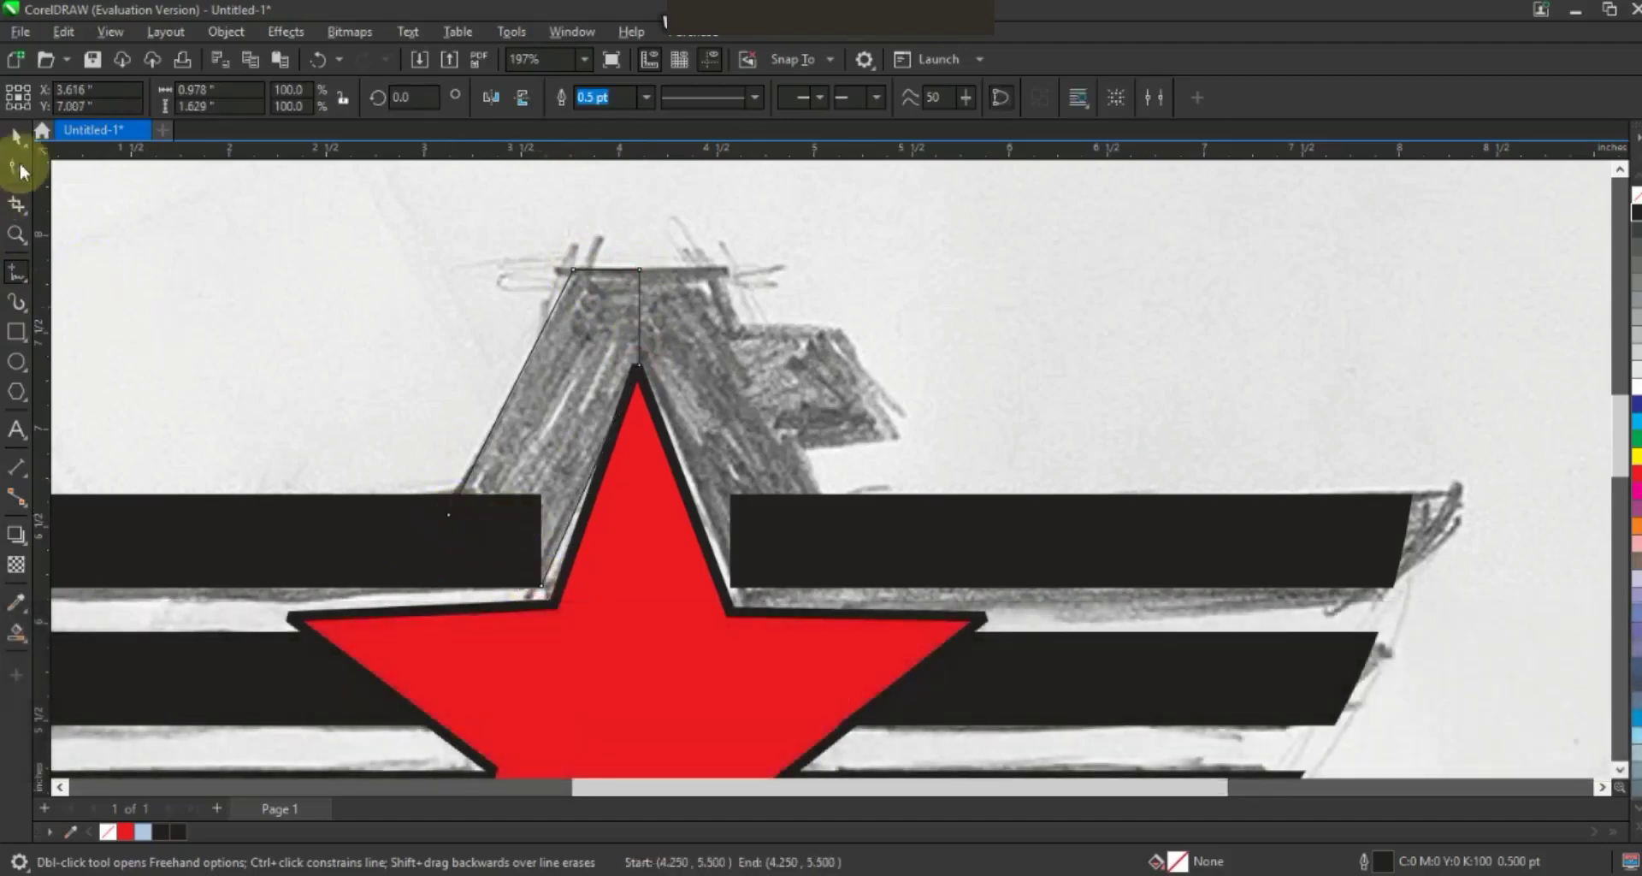
left_click(177, 831)
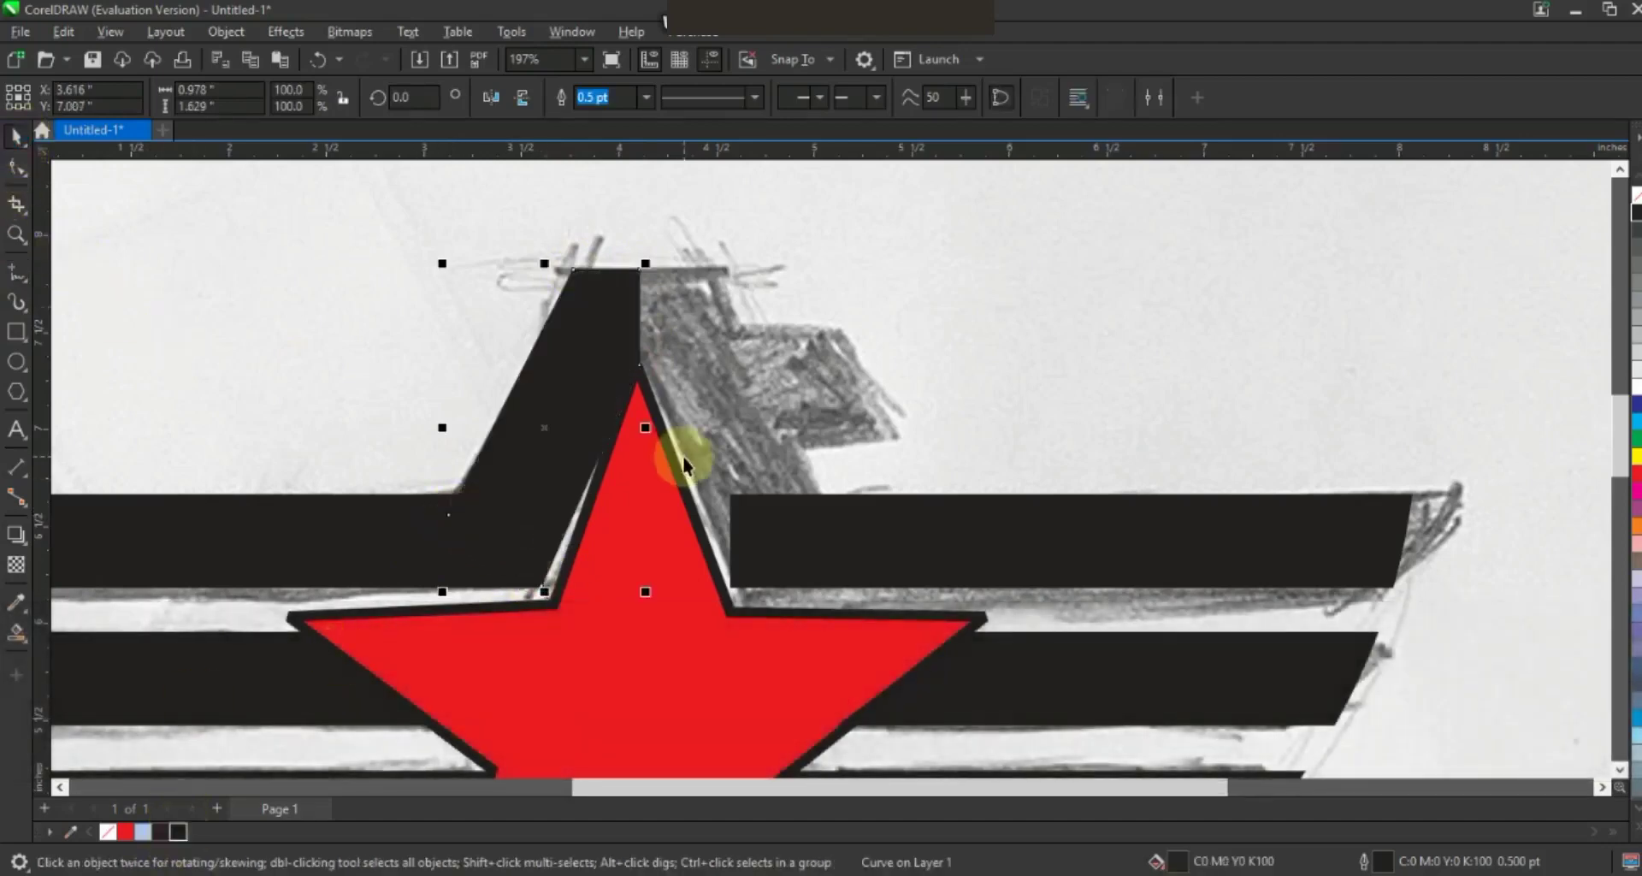
Place a mirrored copy of the black half-head over the sketch's right side and nudge it left to overlap the original.
left_click_drag(441, 430, 714, 455)
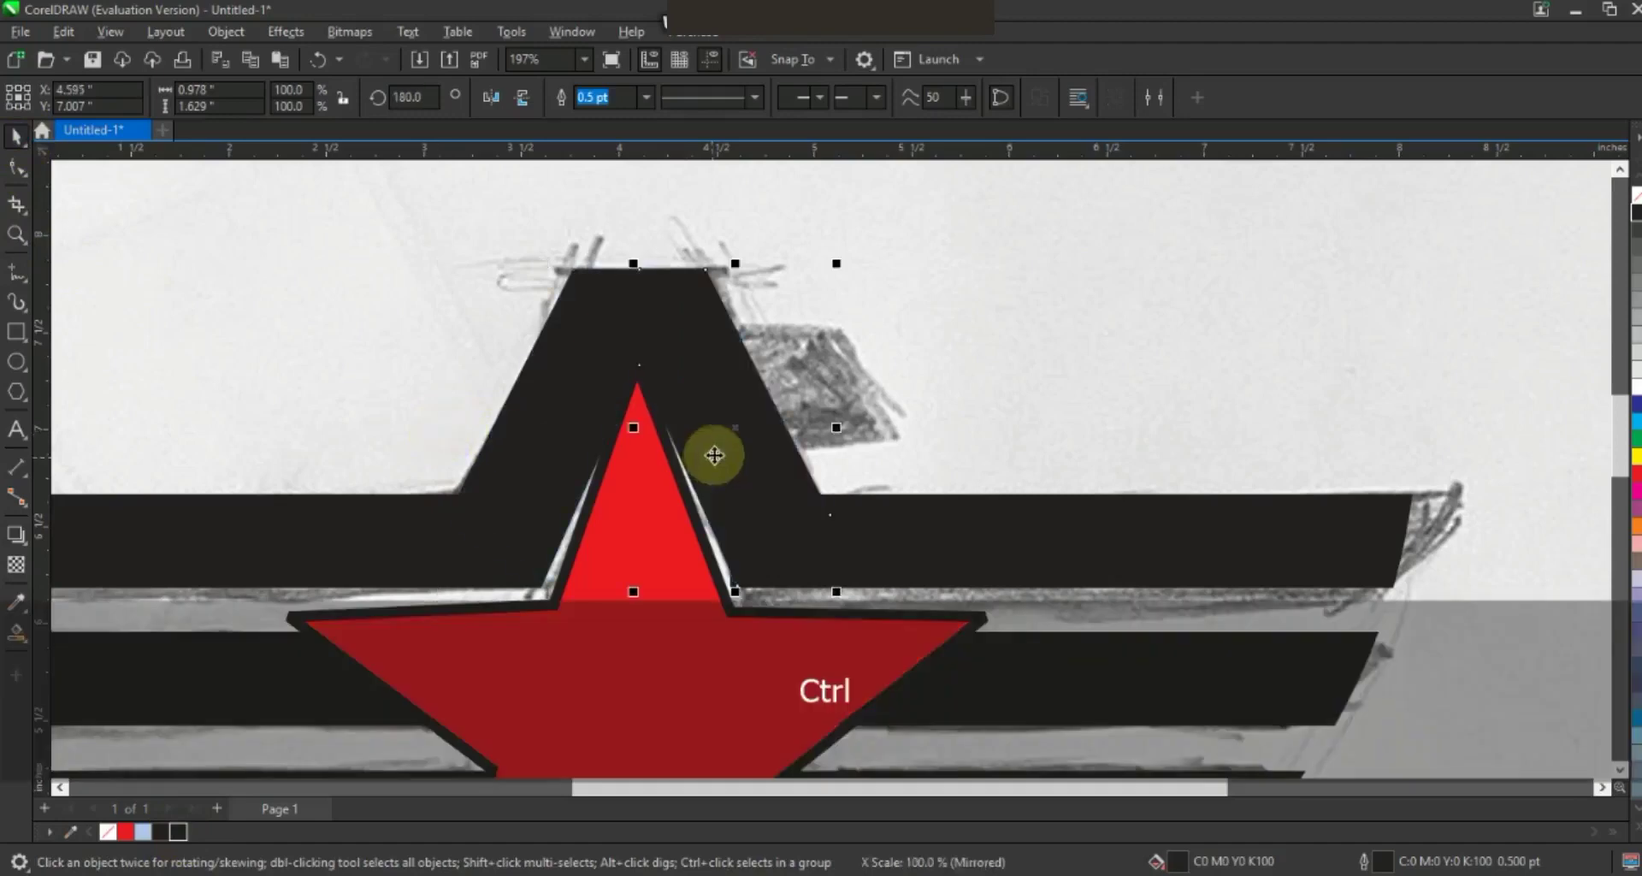
left_click(949, 516)
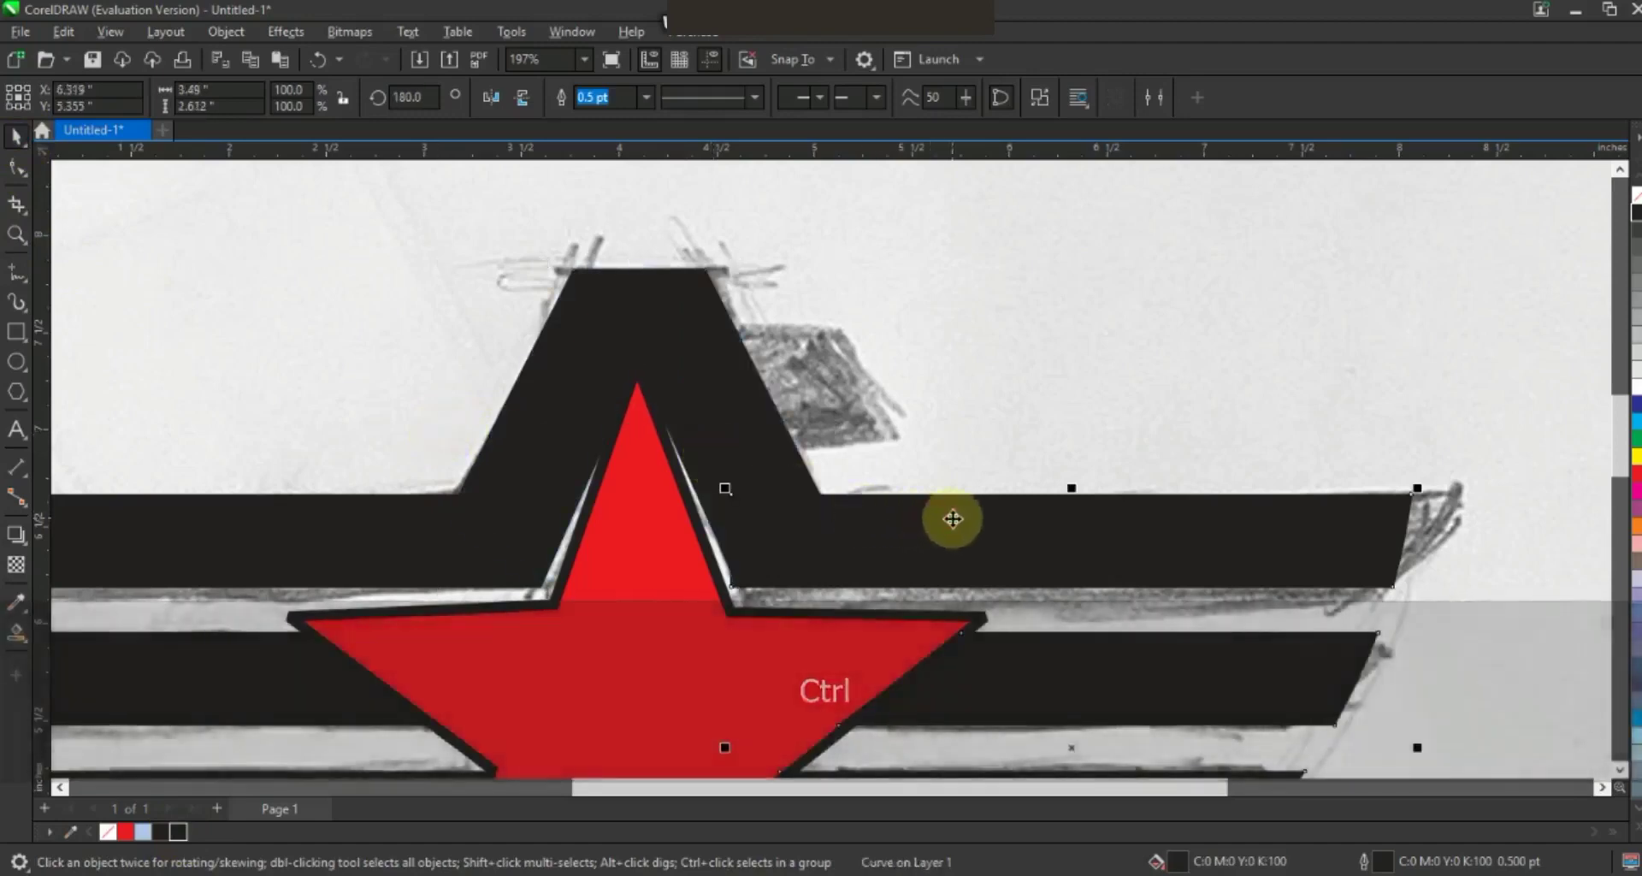
left_click(706, 433)
key("Left")
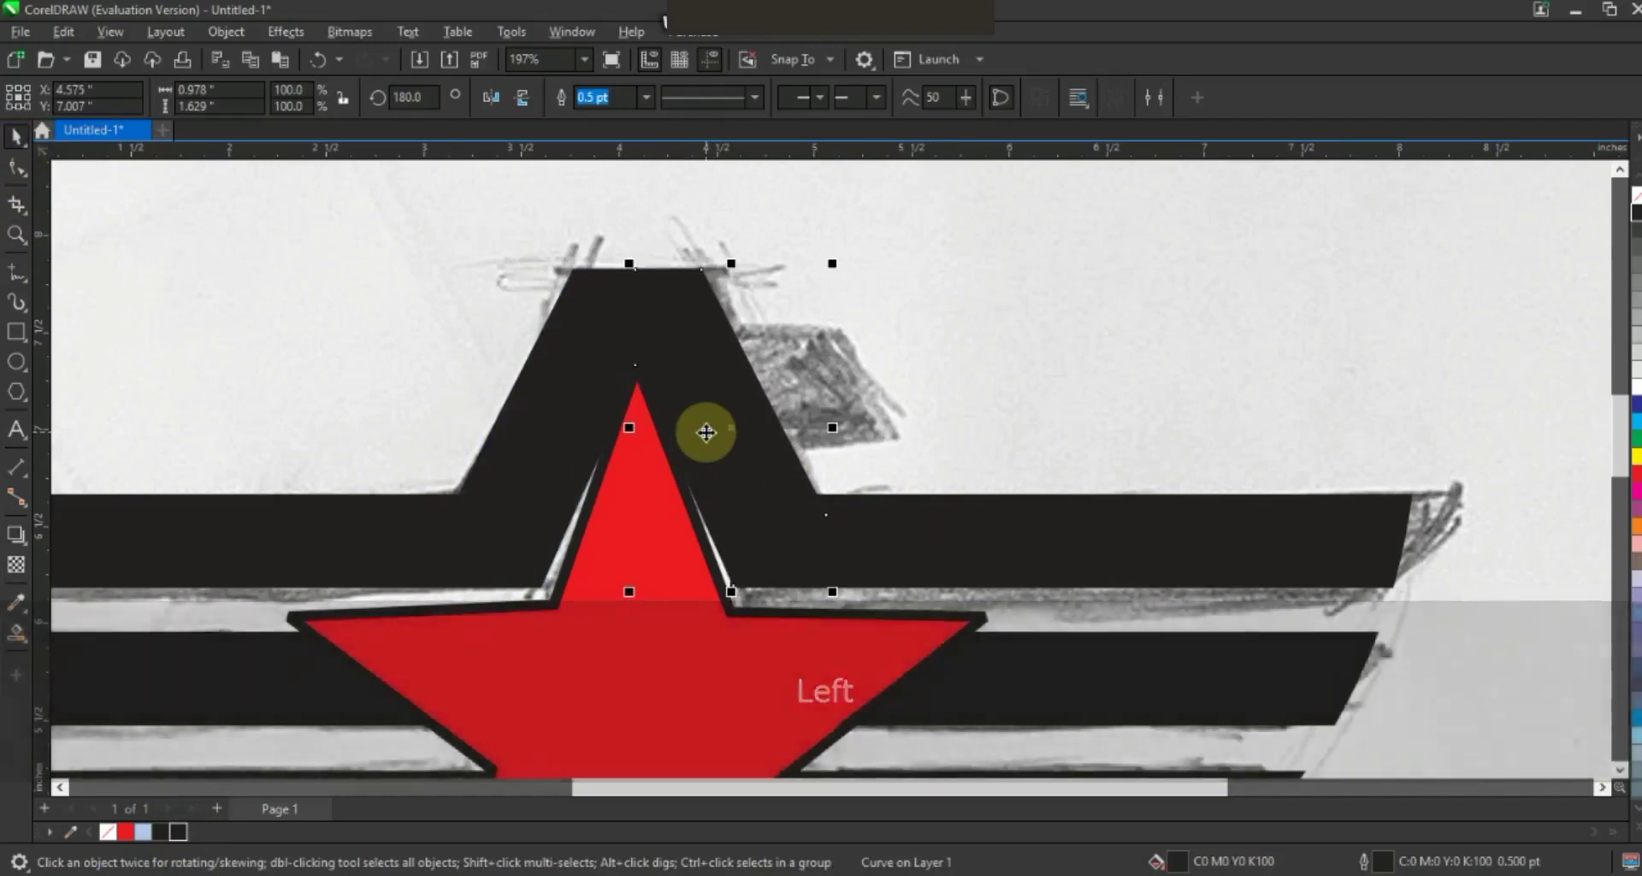
Weld the two halves of the eagle's head into one shape.
left_click(556, 346, "shift")
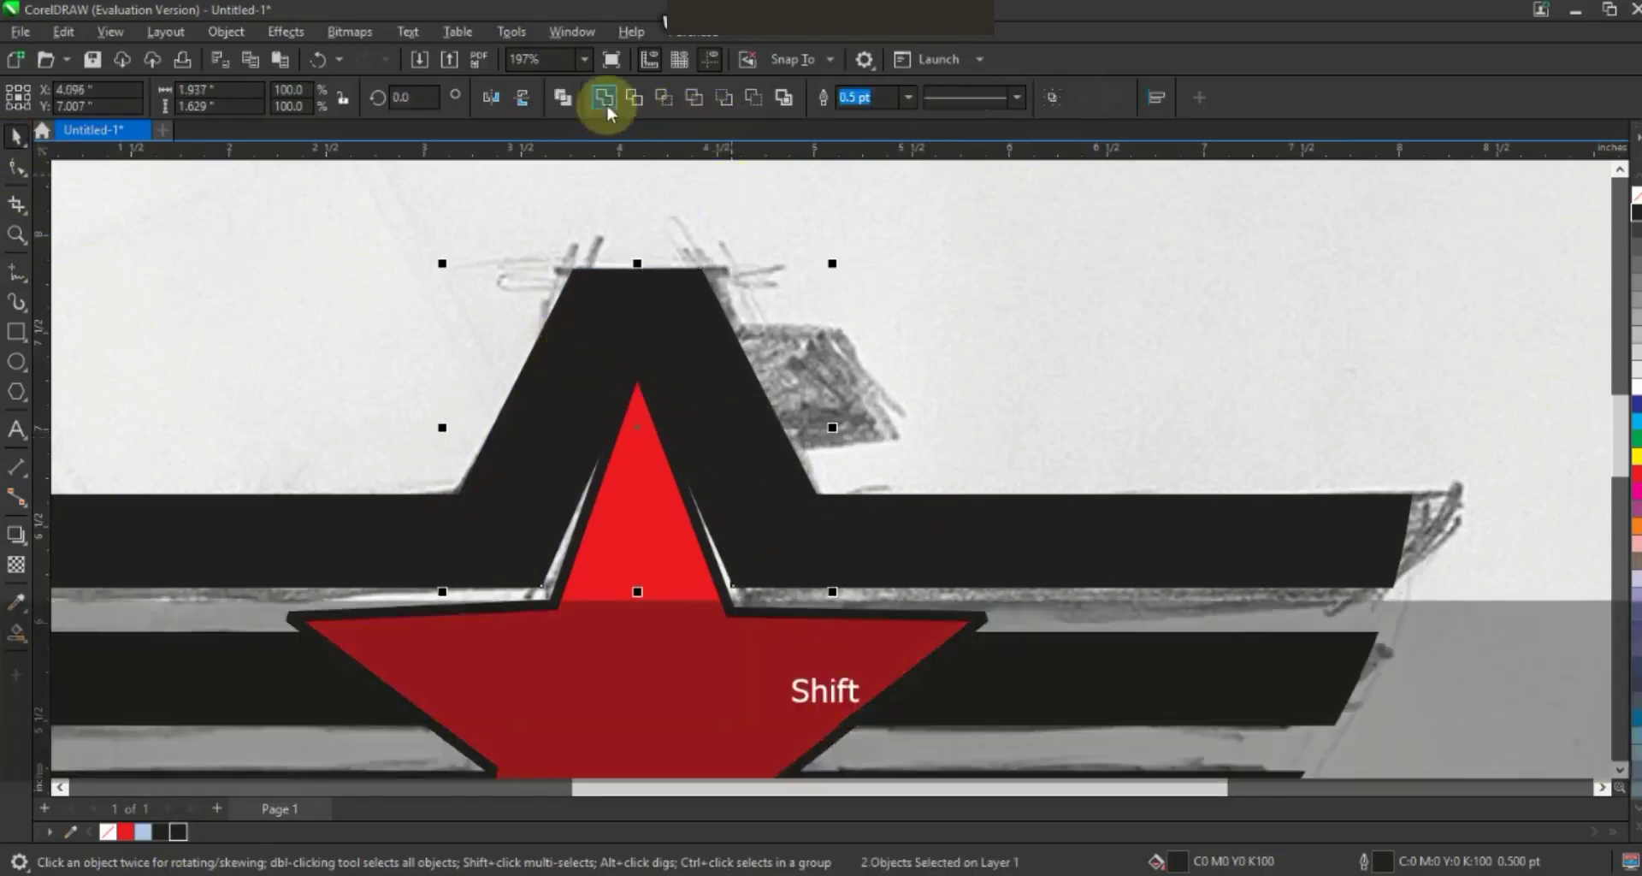
key("F3")
key("Escape")
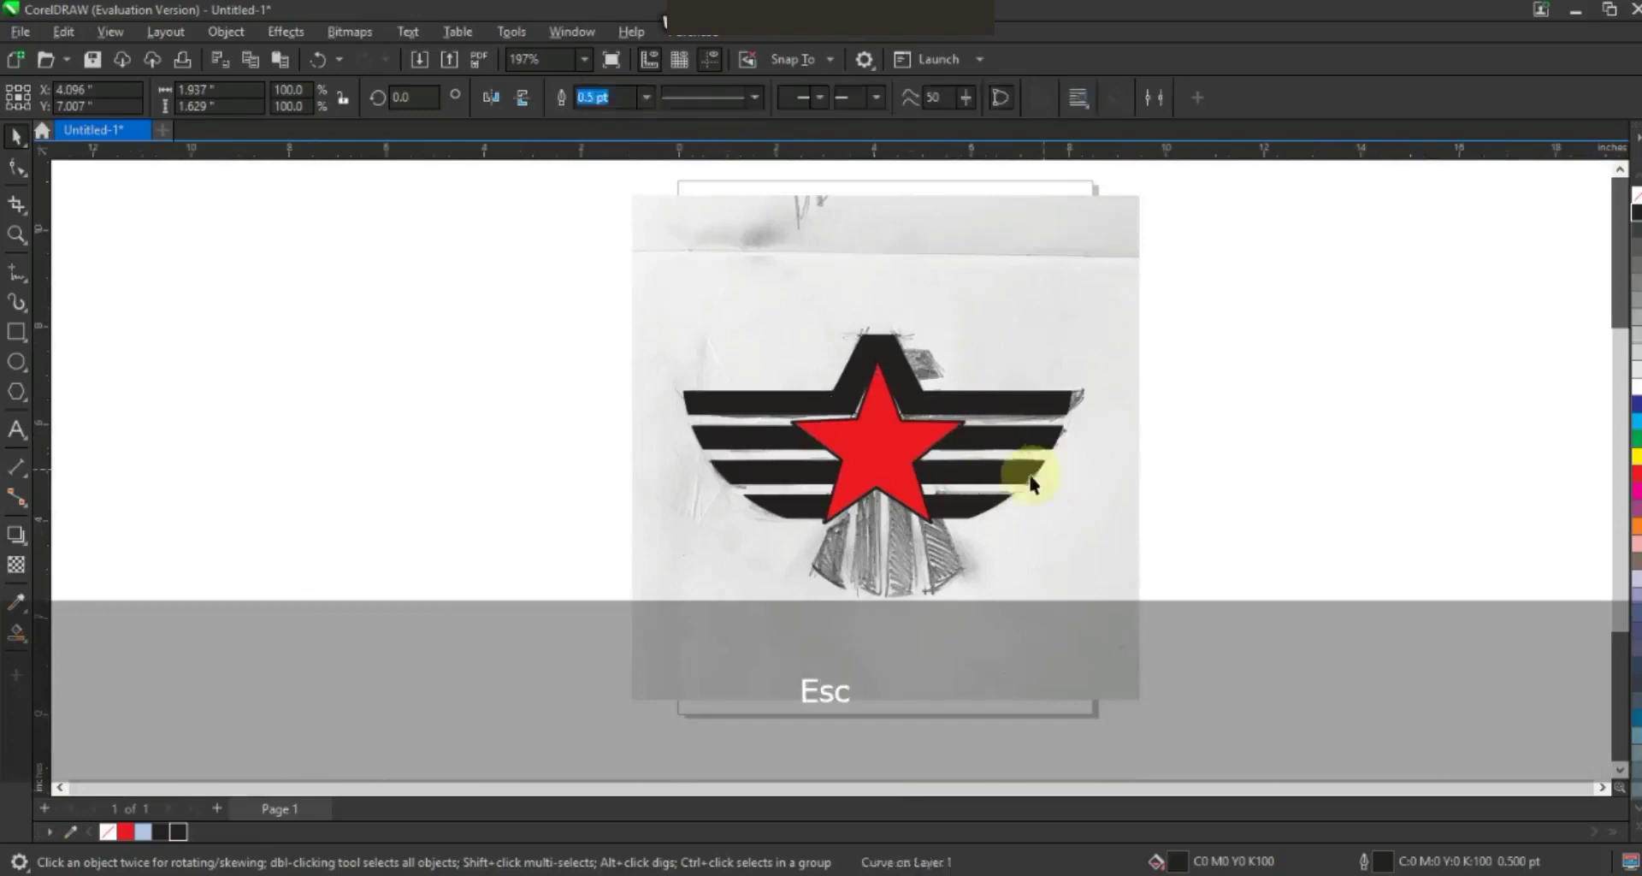
left_click(894, 462)
left_click(1245, 539)
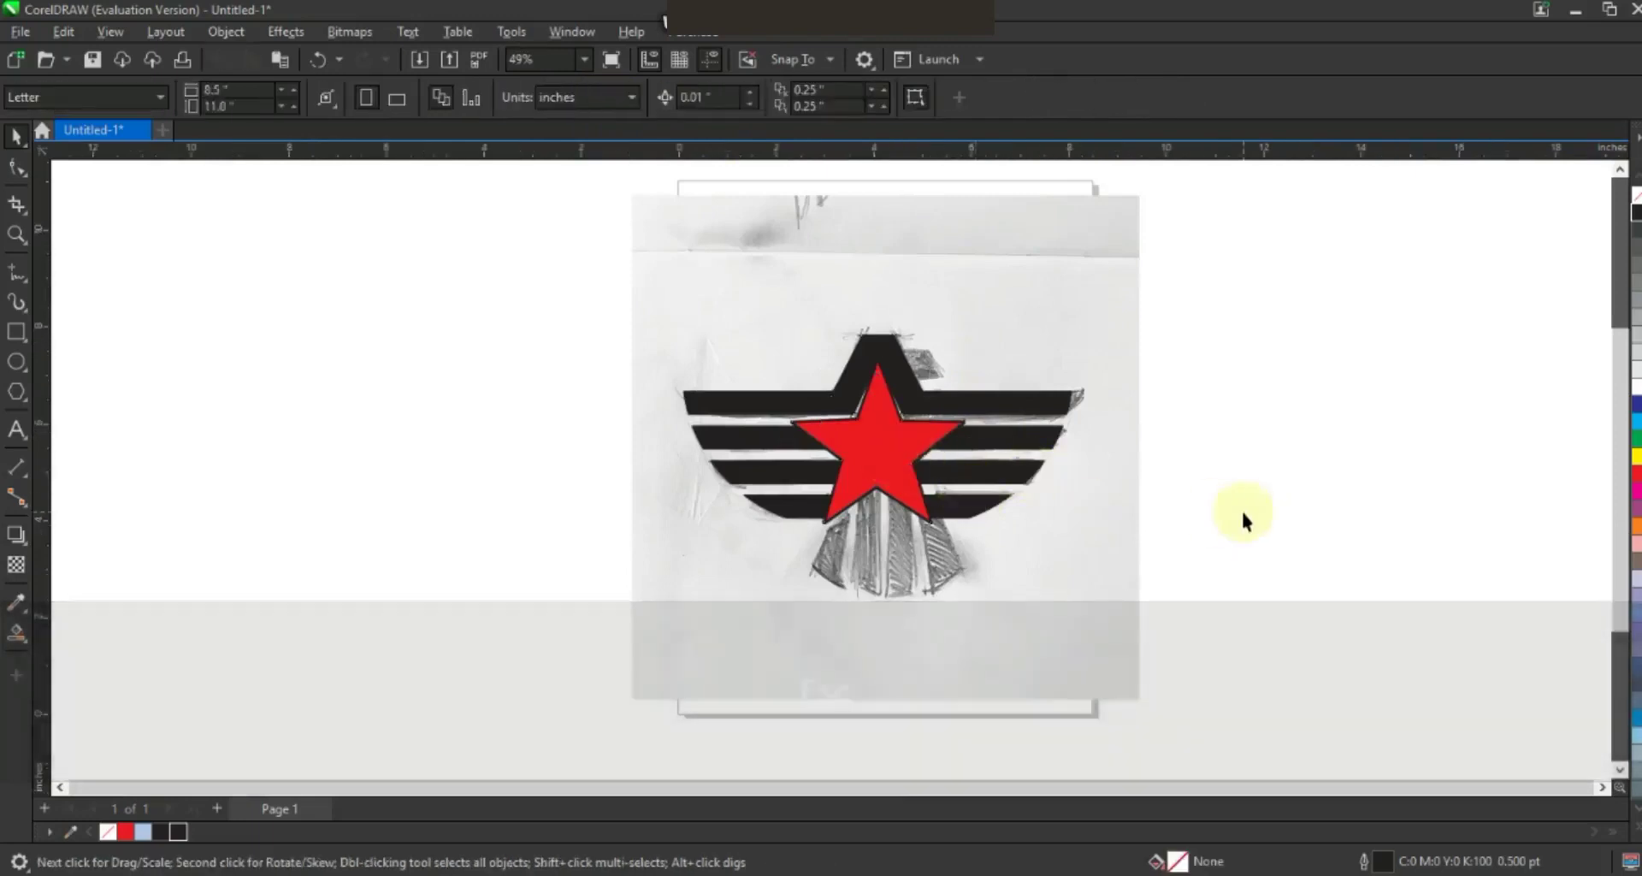
Trace the outer left tail feather as a closed straight-edged outline running from inside the star to below the sketched tail.
left_click(15, 234)
left_click_drag(661, 381, 1143, 598)
left_click(16, 276)
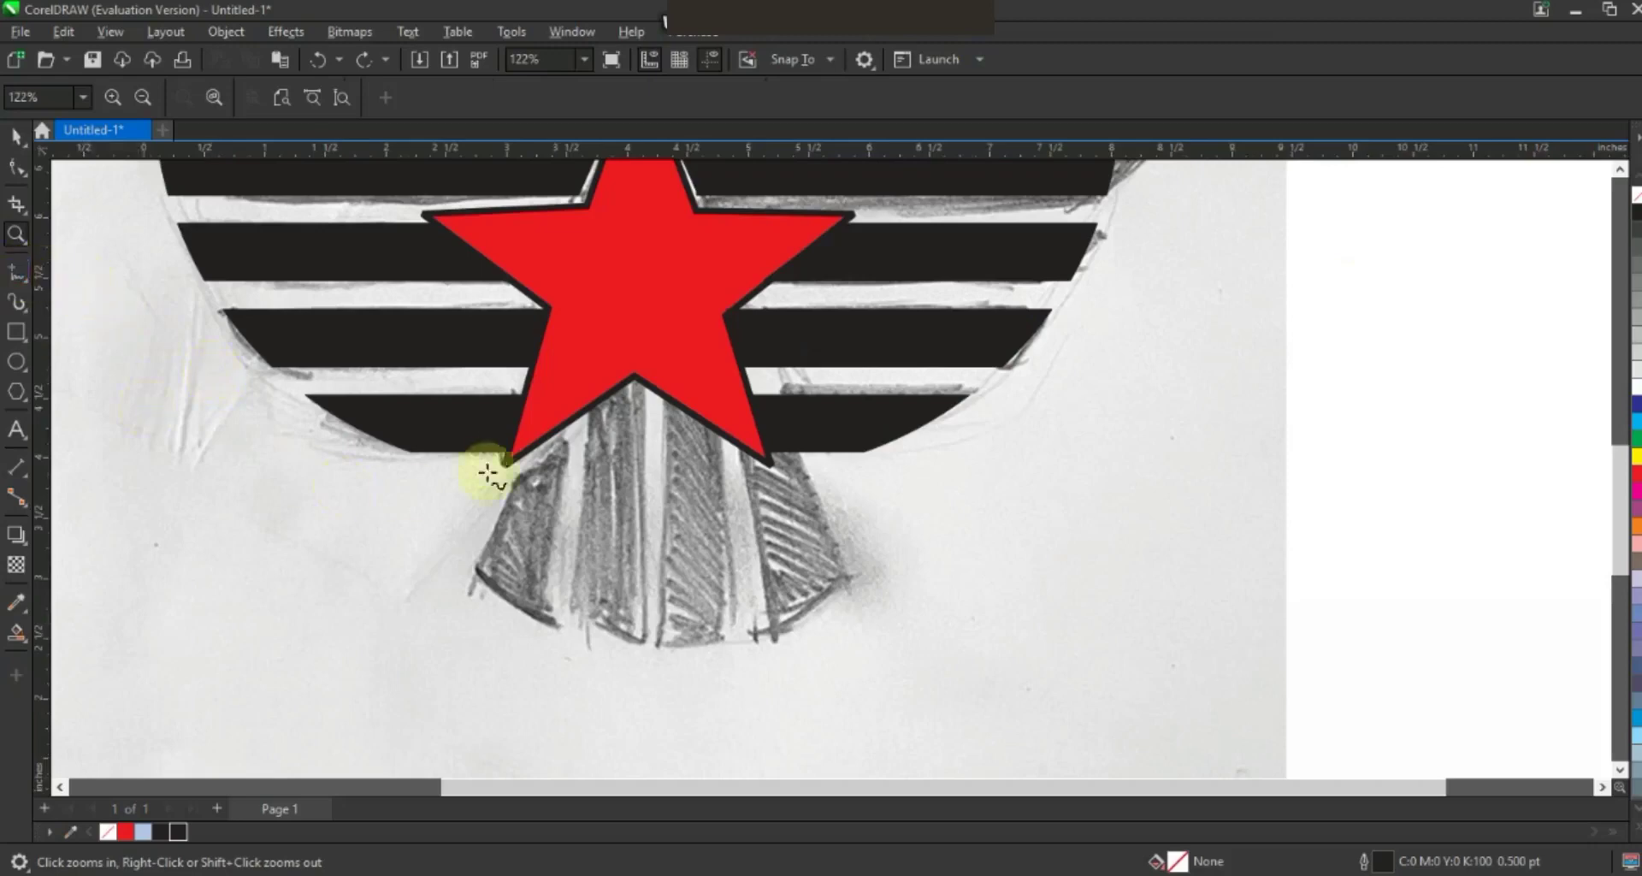
left_click(429, 669)
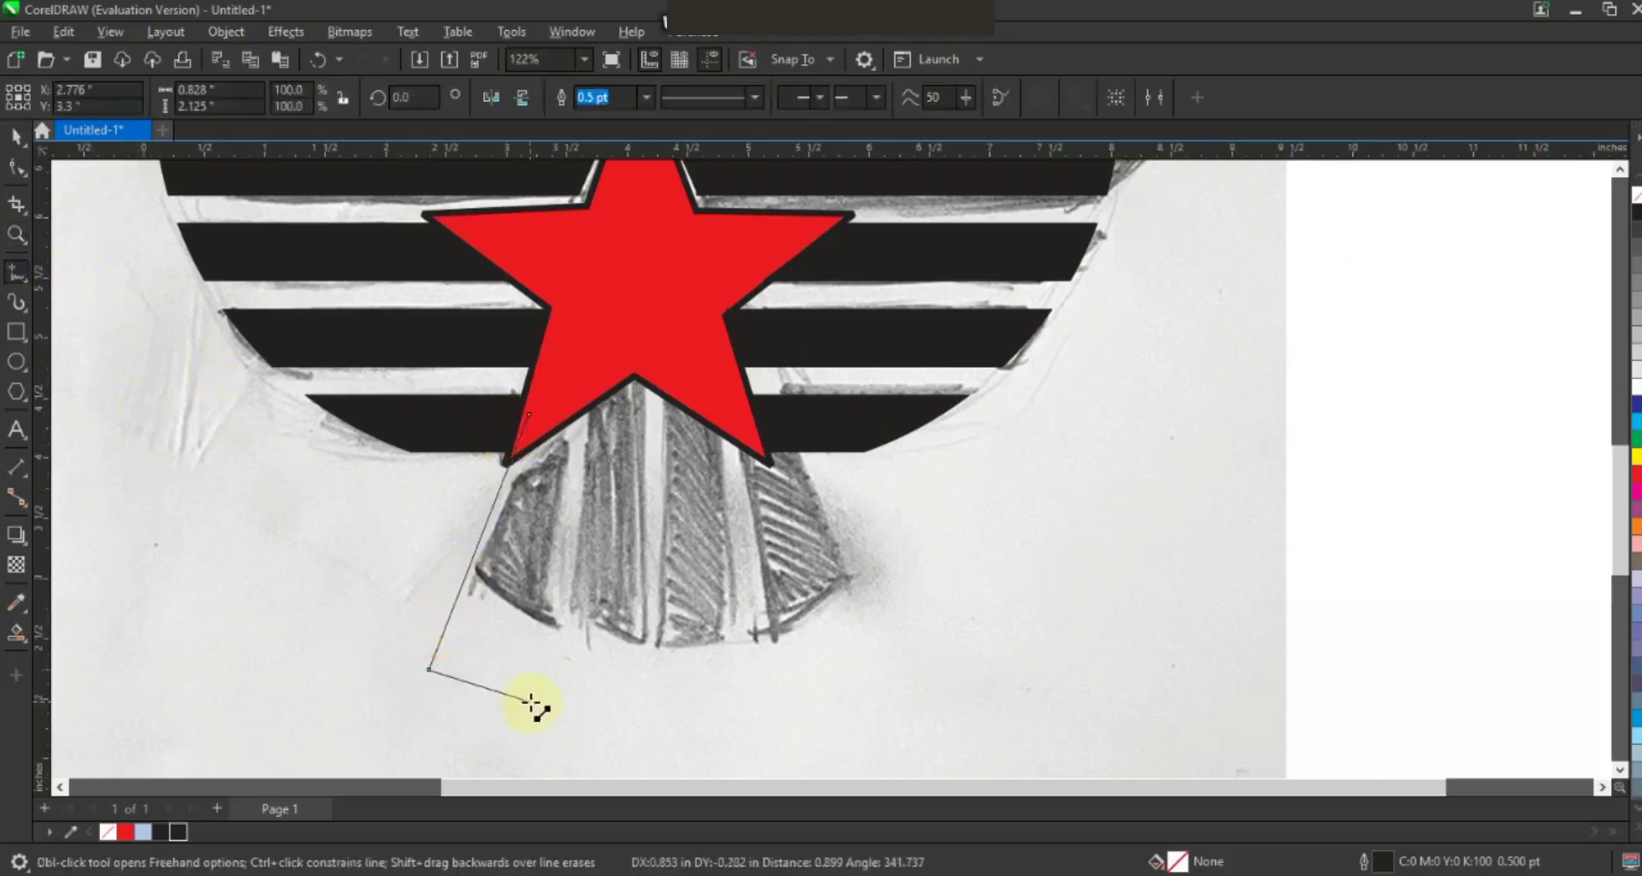
left_click(585, 334)
left_click(528, 414)
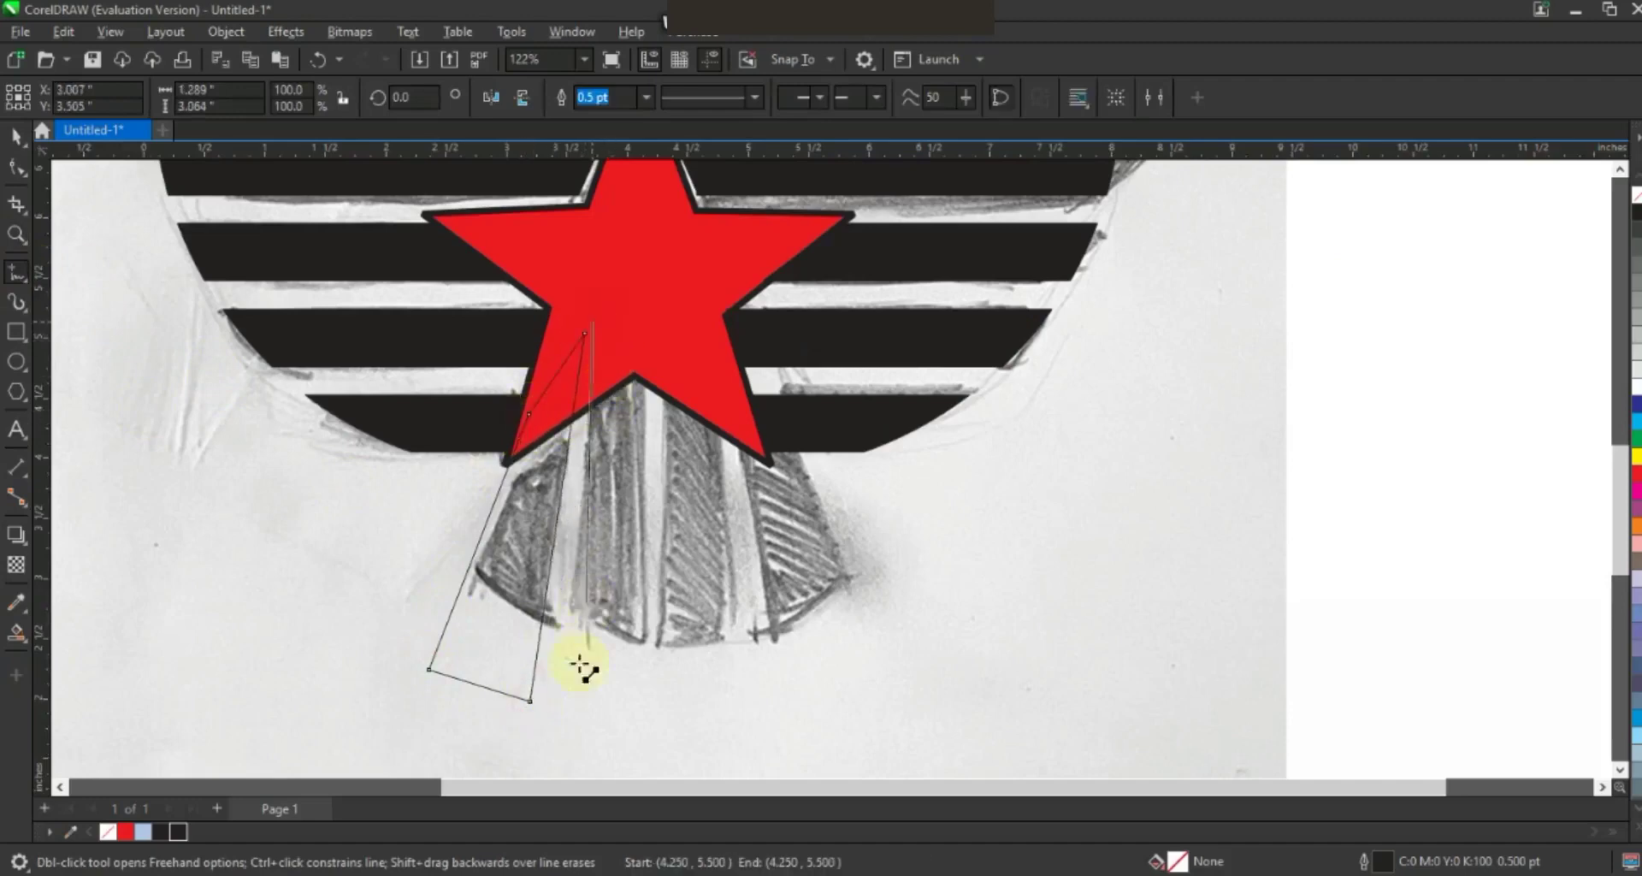
Trace the inner left tail feather as a closed outline running from inside the star to below the sketched tail.
left_click(646, 731)
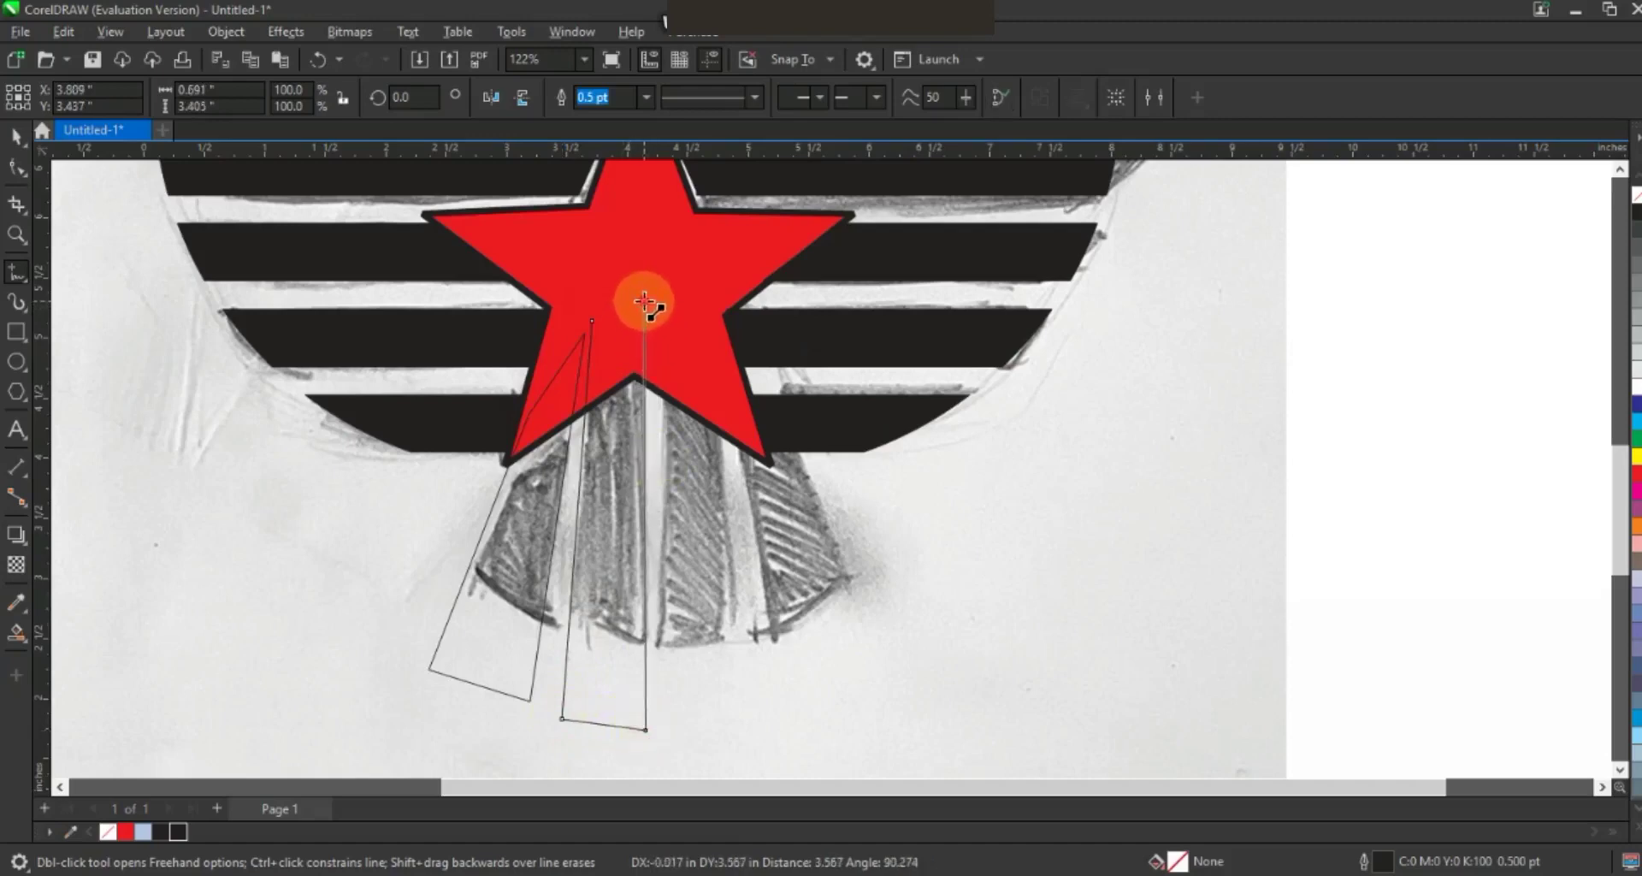
left_click(644, 301)
left_click(592, 321)
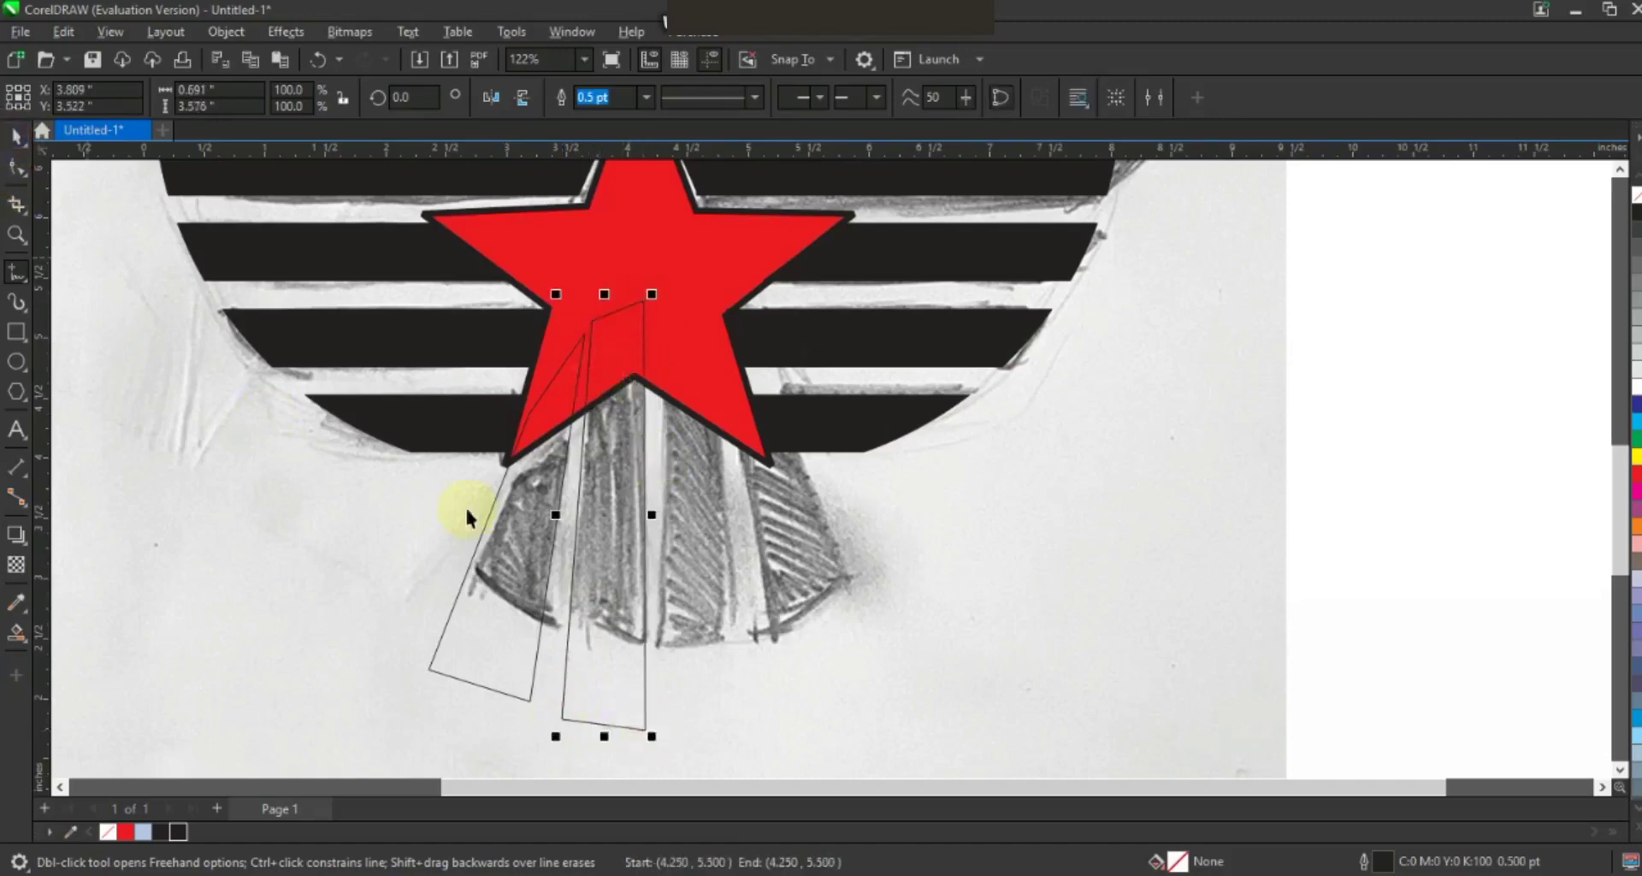
Weld the two left tail feather outlines into one object and set its outline width to 3.0 pt.
key("space")
left_click(495, 517, "shift")
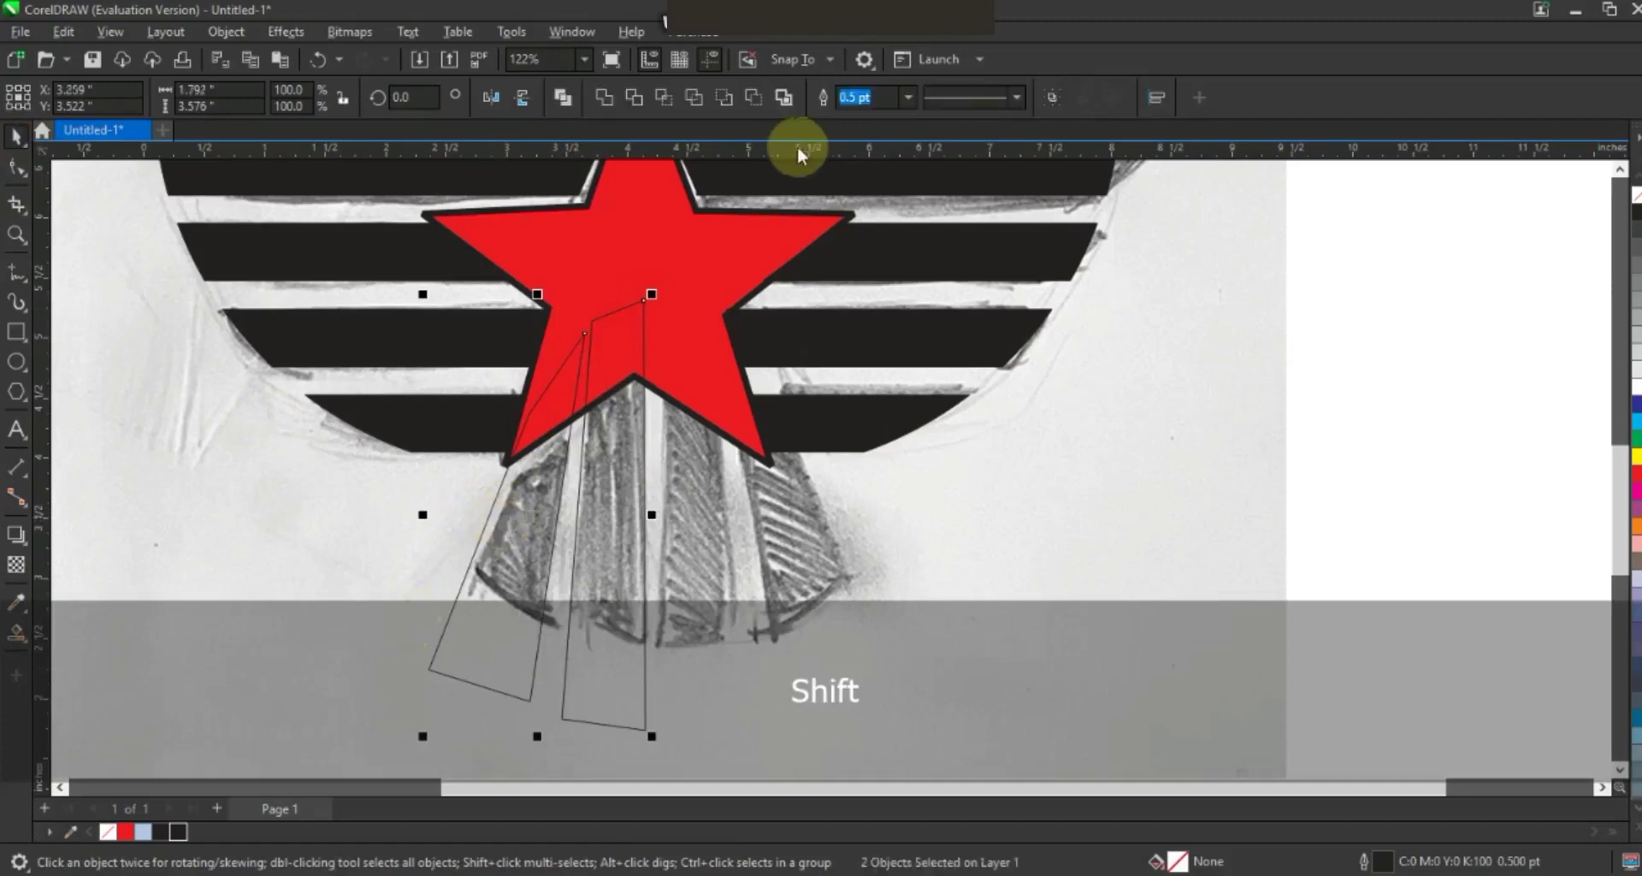
left_click(599, 99)
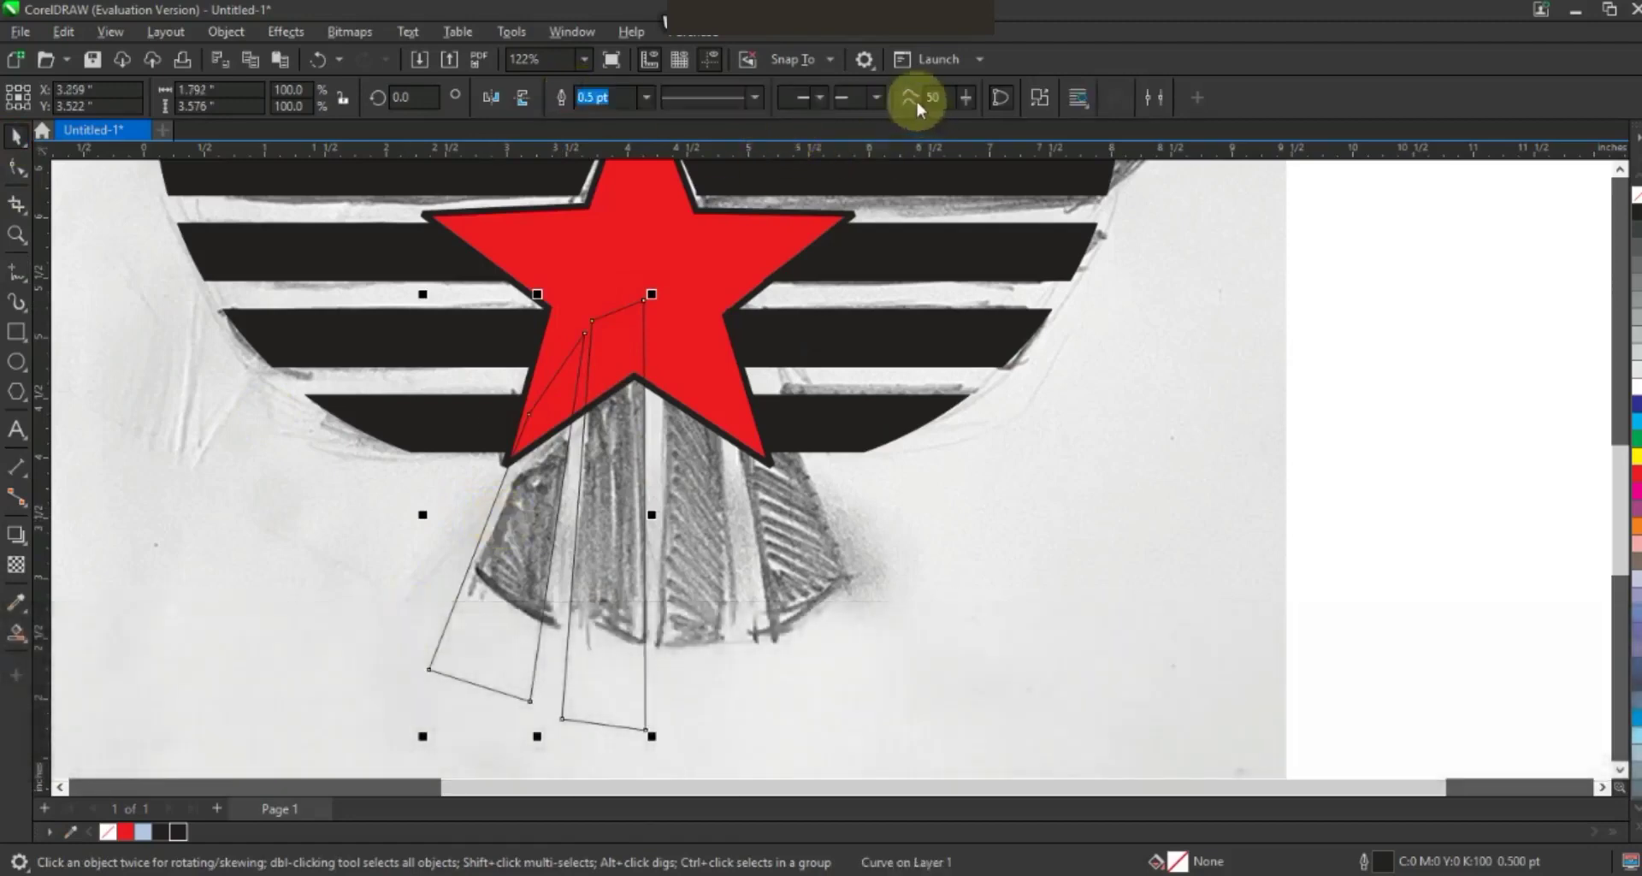
left_click(655, 98)
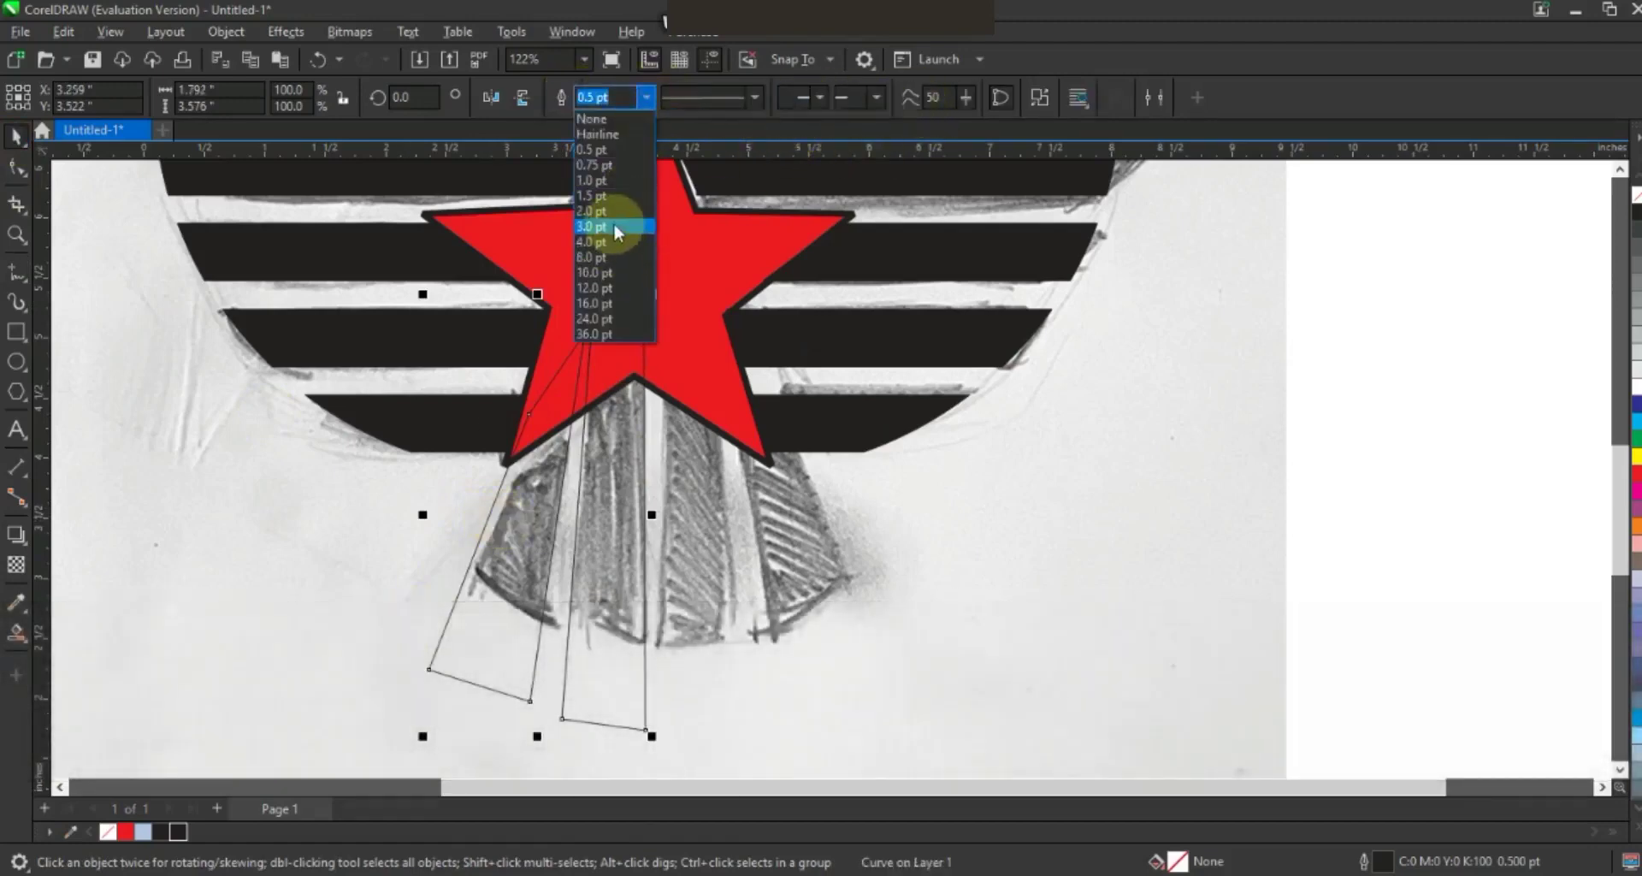
left_click(616, 219)
Add a mirrored copy of the feather pair welded to the original, and centre the resulting tail horizontally on the star.
left_click_drag(422, 516, 675, 529)
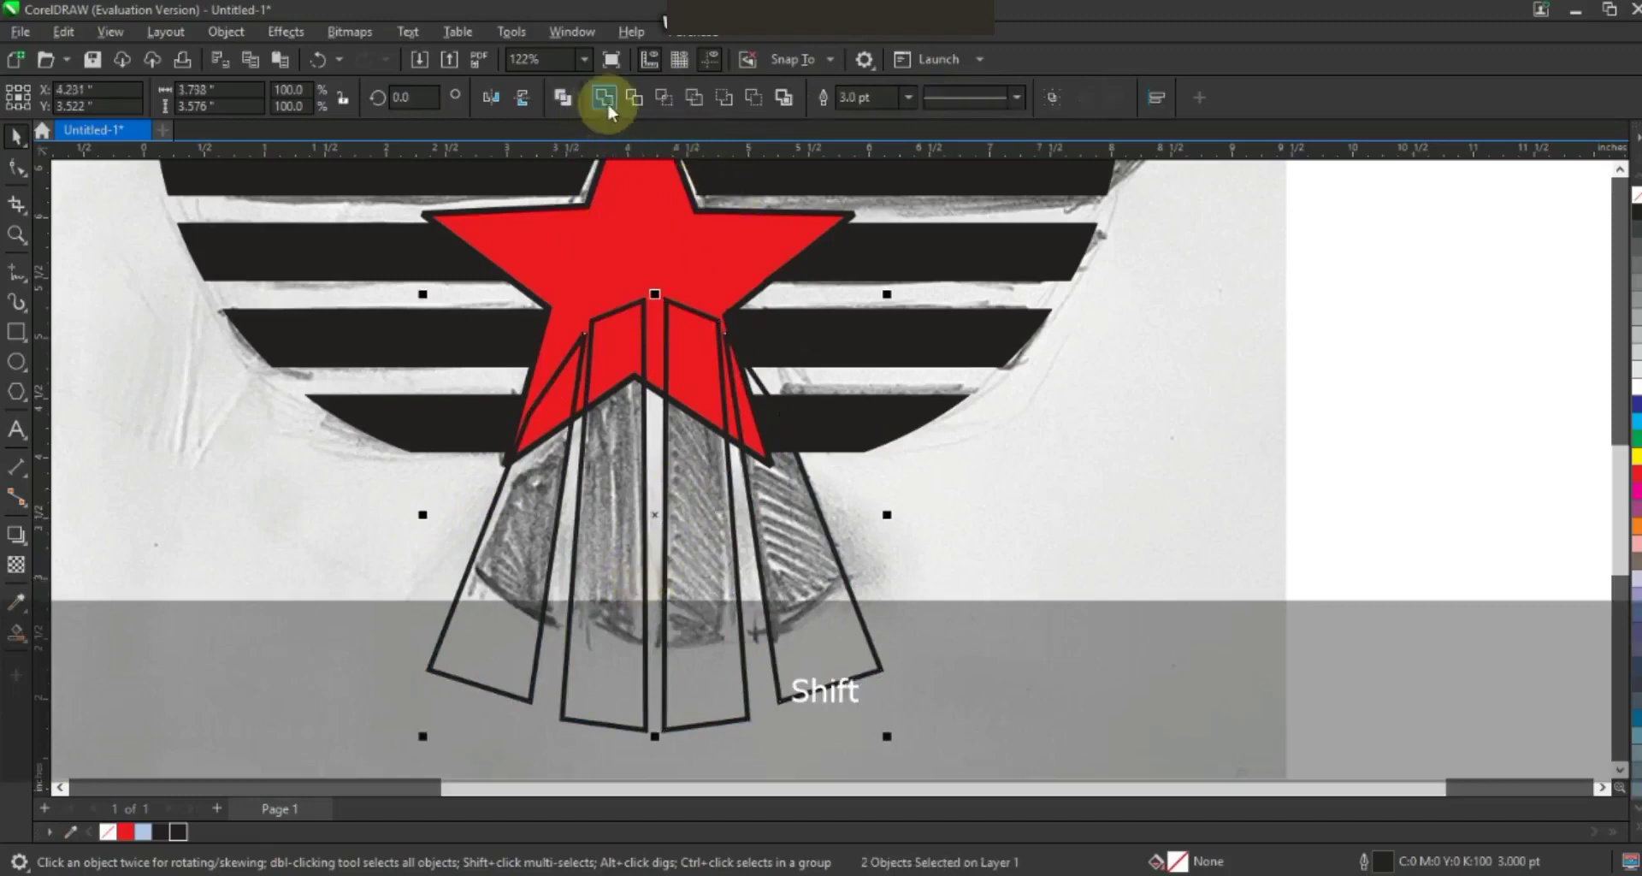
left_click(684, 229, "shift")
key("c")
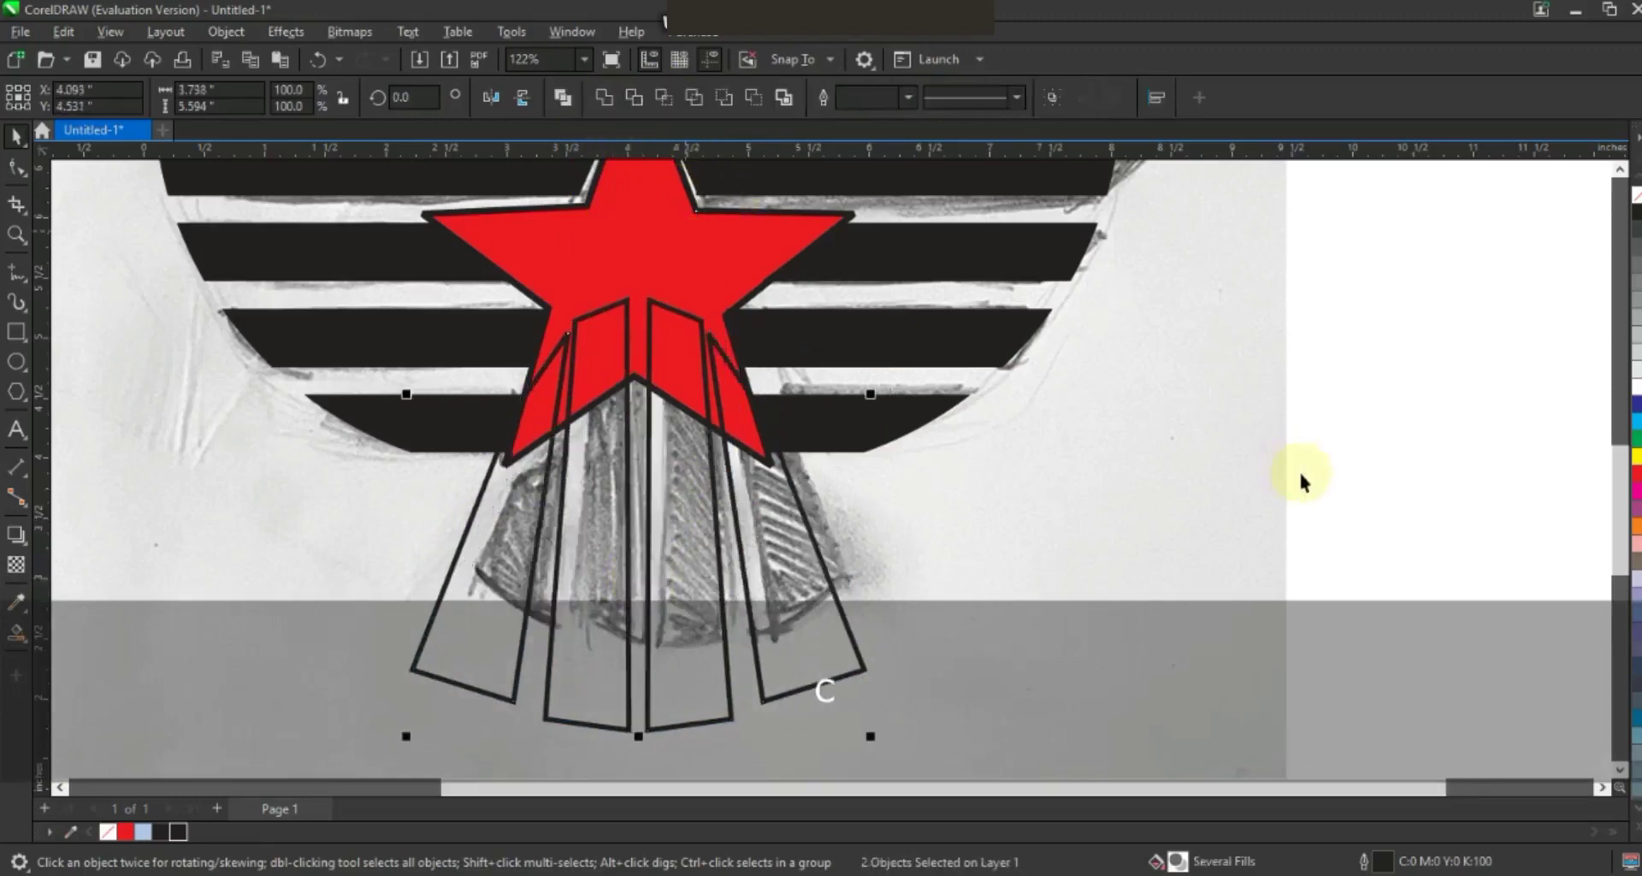
left_click(1335, 479)
Narrow the welded tail outlines symmetrically about their centre to about 3.6 inches wide.
left_click(806, 537)
left_click_drag(407, 516, 416, 515)
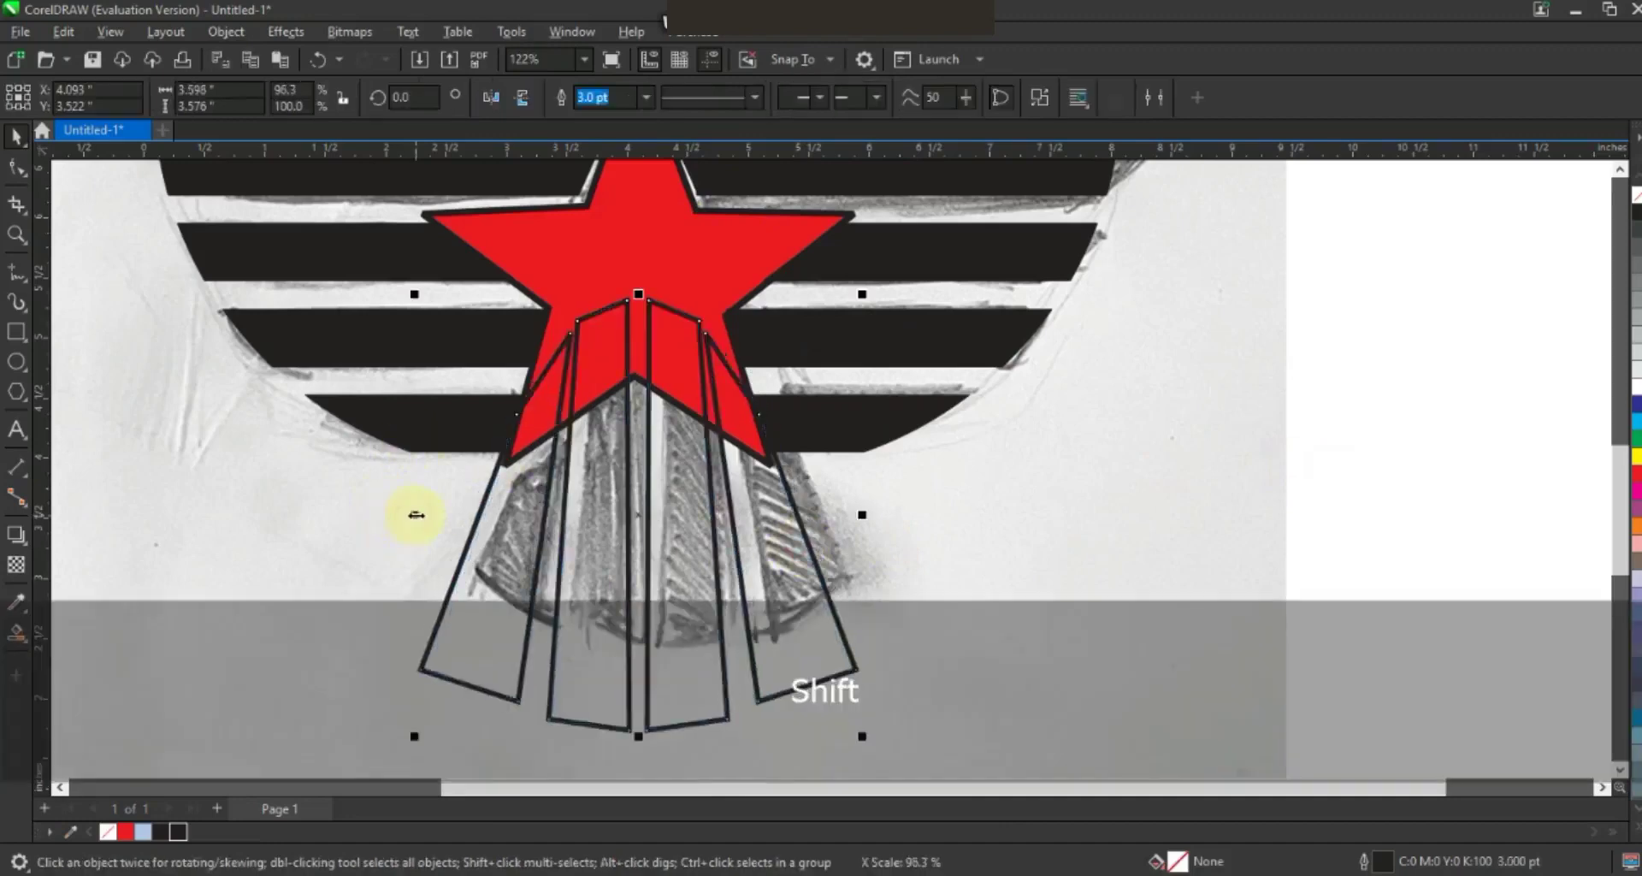
left_click_drag(862, 514, 865, 514)
Draw a circle about 4.4 inches in diameter and centre it horizontally on the tail, with its lower arc along the sketched tail's end.
key("F3")
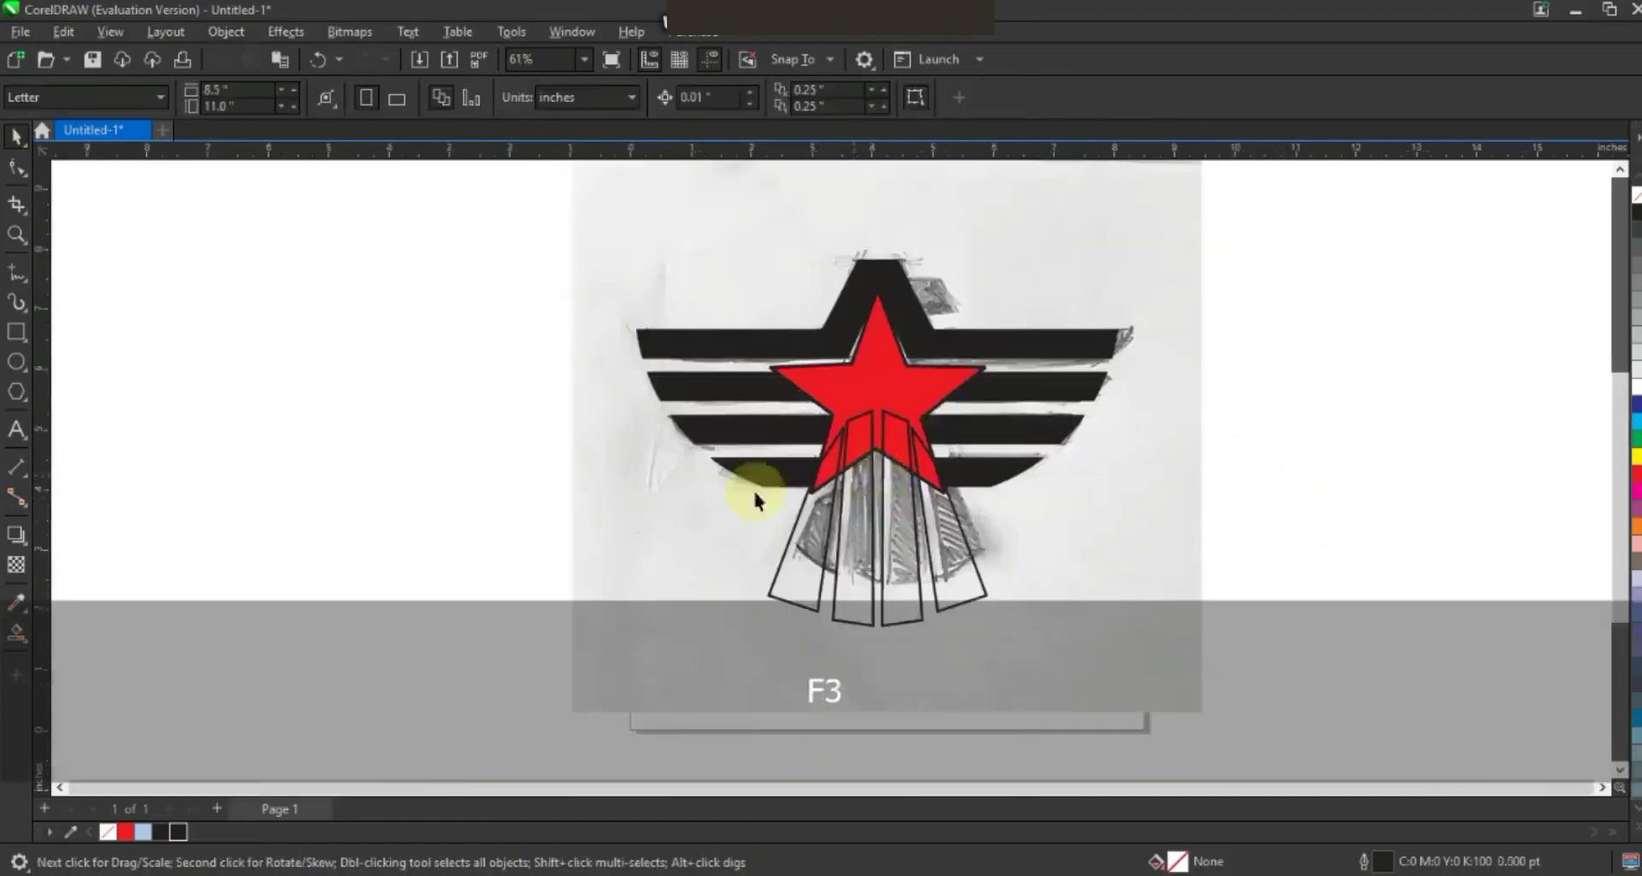
left_click(16, 362)
left_click_drag(329, 242, 432, 499)
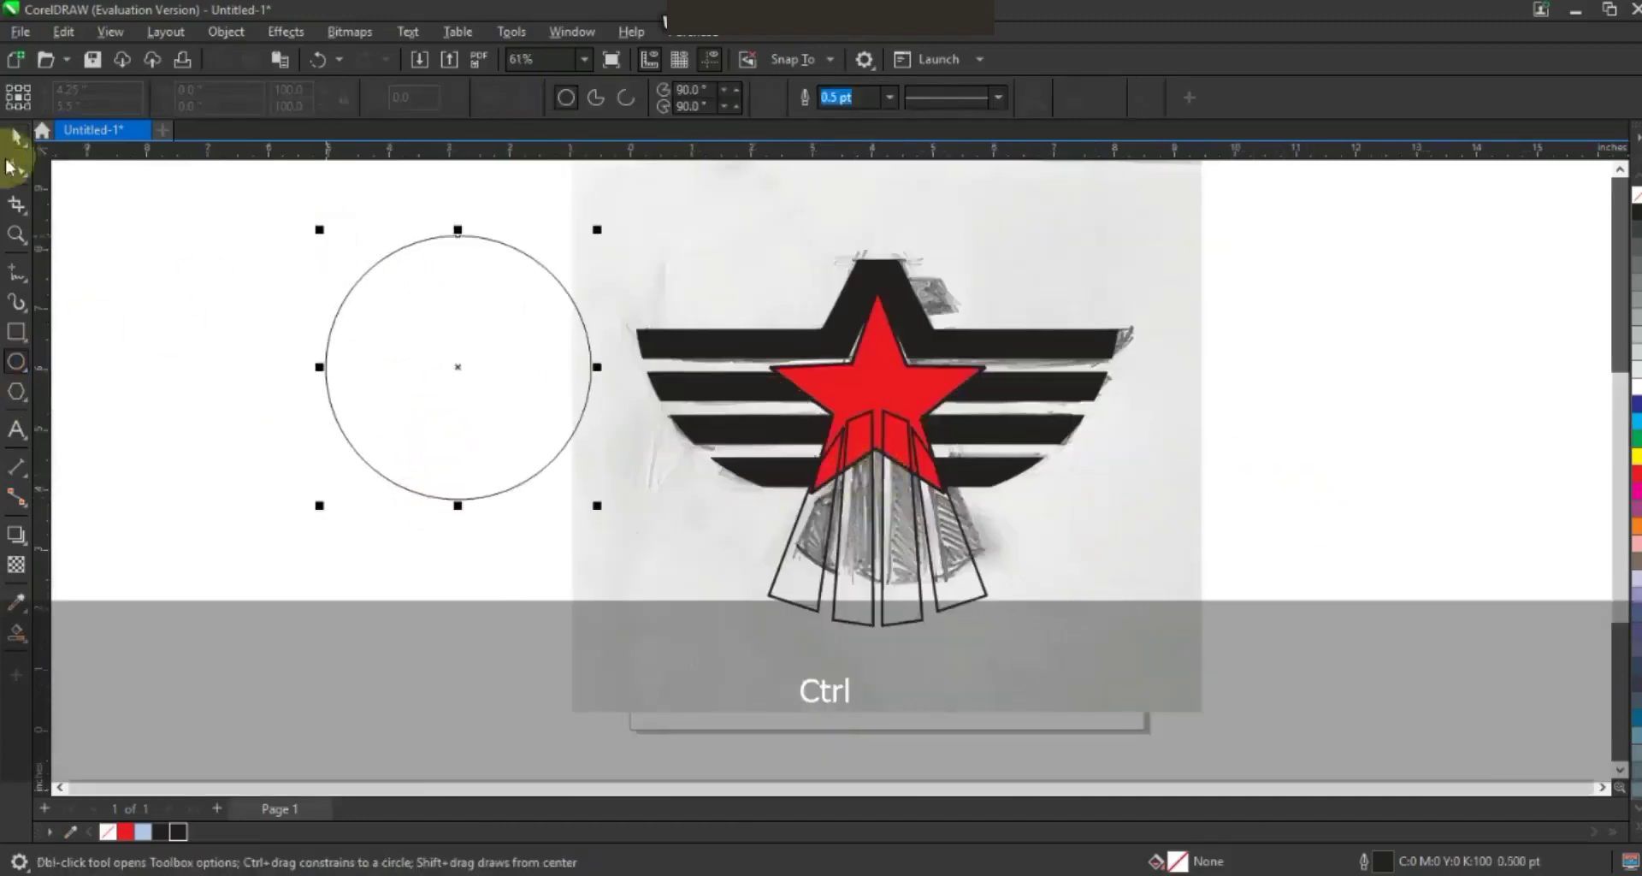
left_click(16, 135)
left_click_drag(433, 396, 864, 470)
left_click(962, 602, "shift")
key("c")
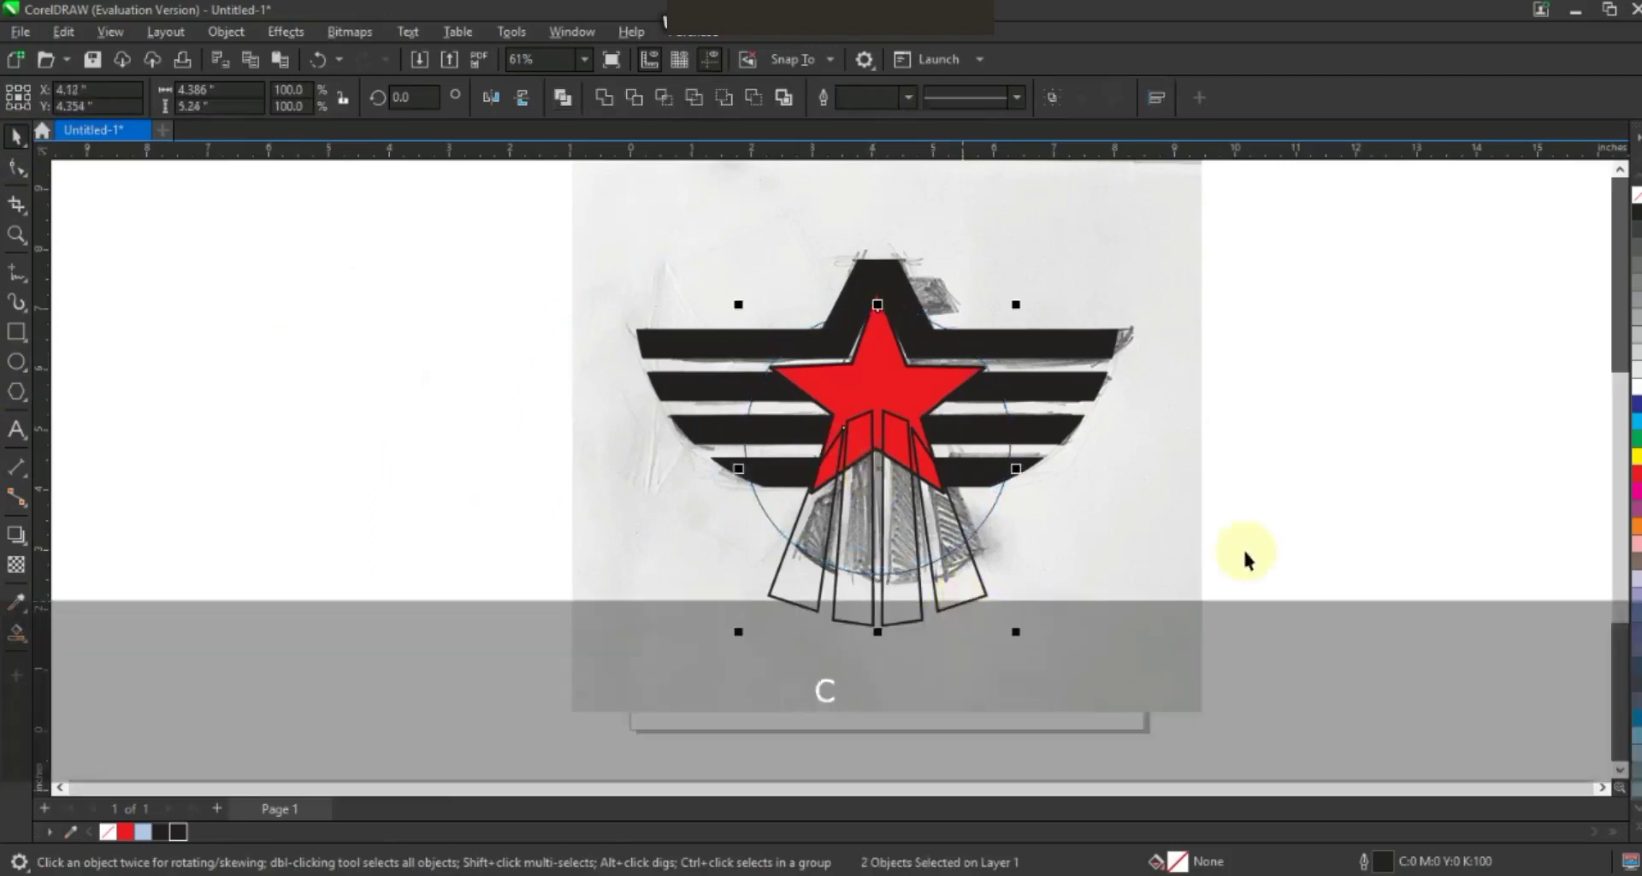
Smart Fill the parts of the four tail feathers enclosed by the circle, below the star, with pale blue.
left_click(16, 632)
left_click(819, 540)
left_click(848, 540)
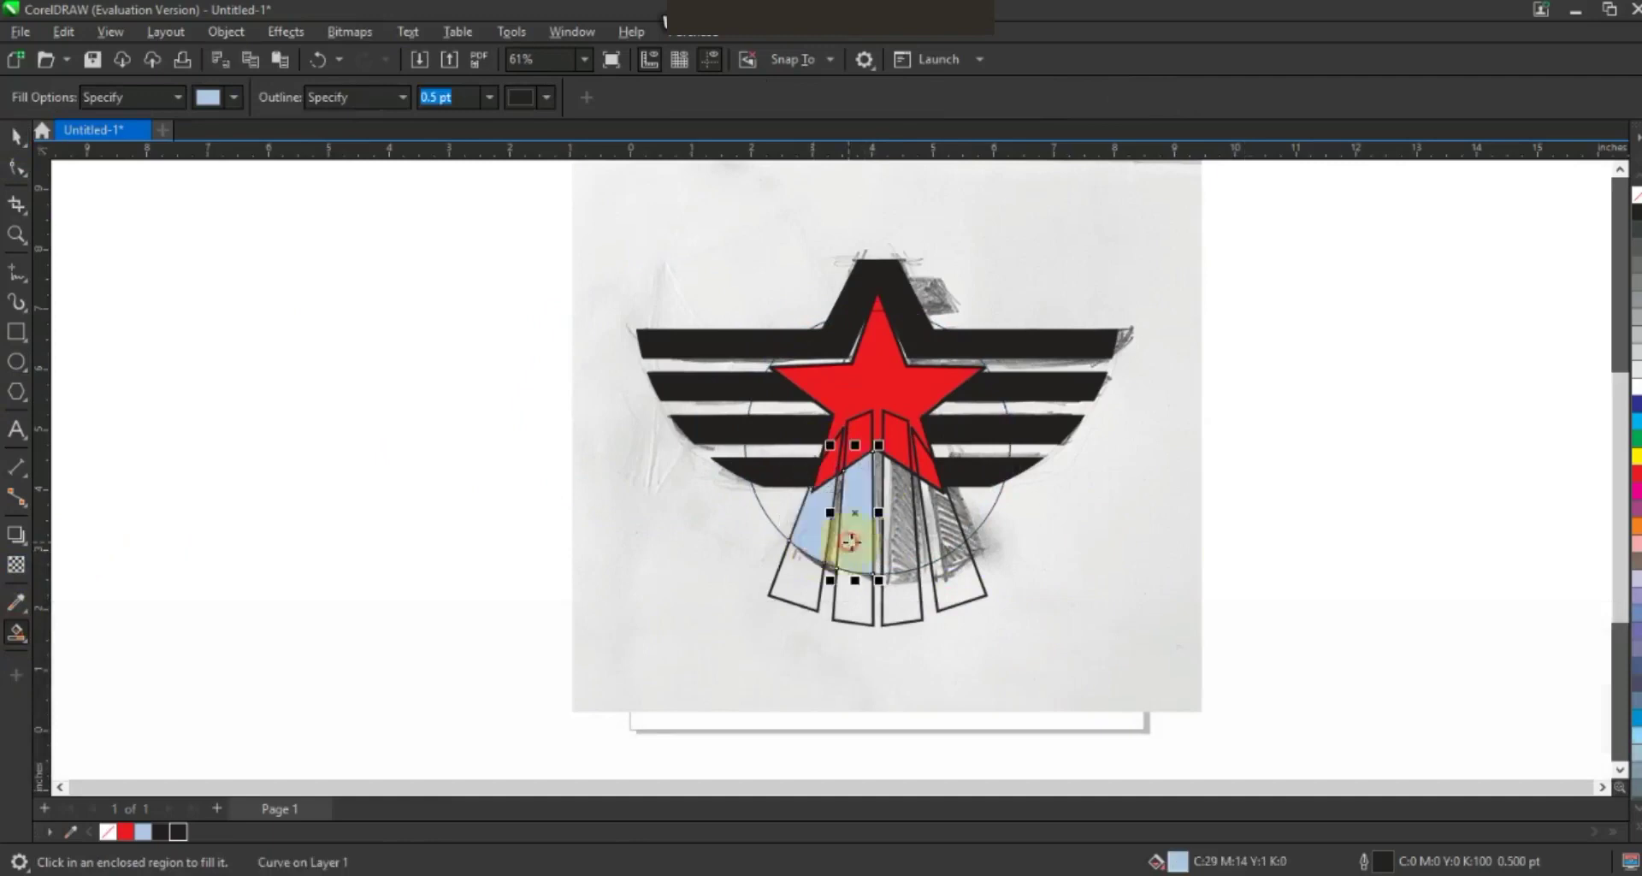
left_click(904, 540)
left_click(944, 532)
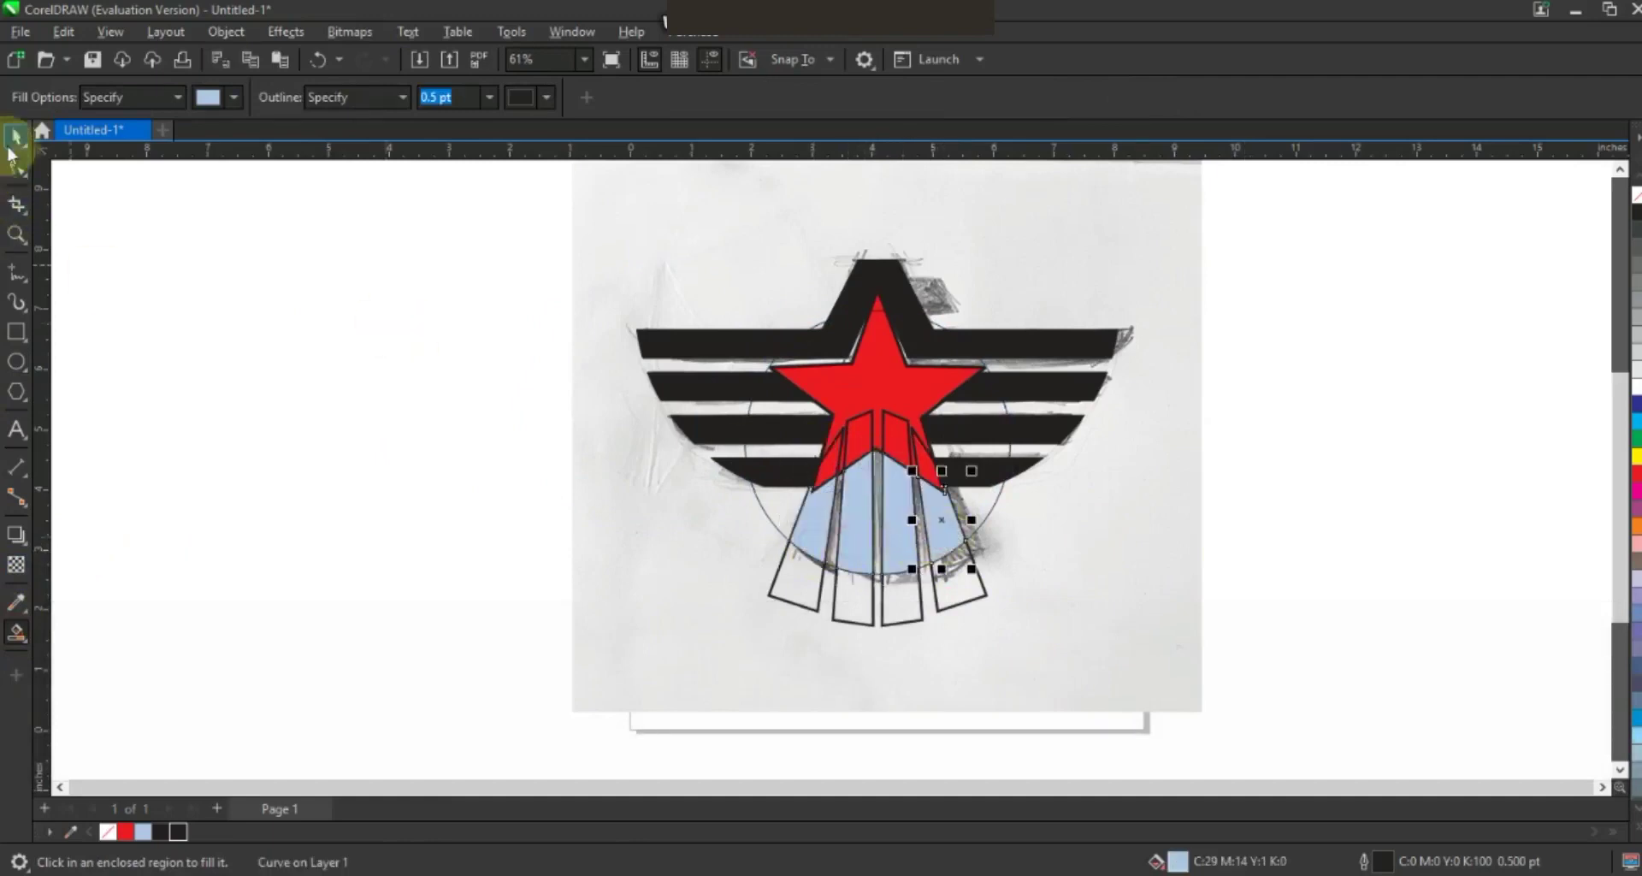
Delete the guide circle and the tail feather outlines, keeping only the pale blue feather pieces.
key("space")
left_click(982, 524)
key("Delete")
left_click(972, 586)
key("Delete")
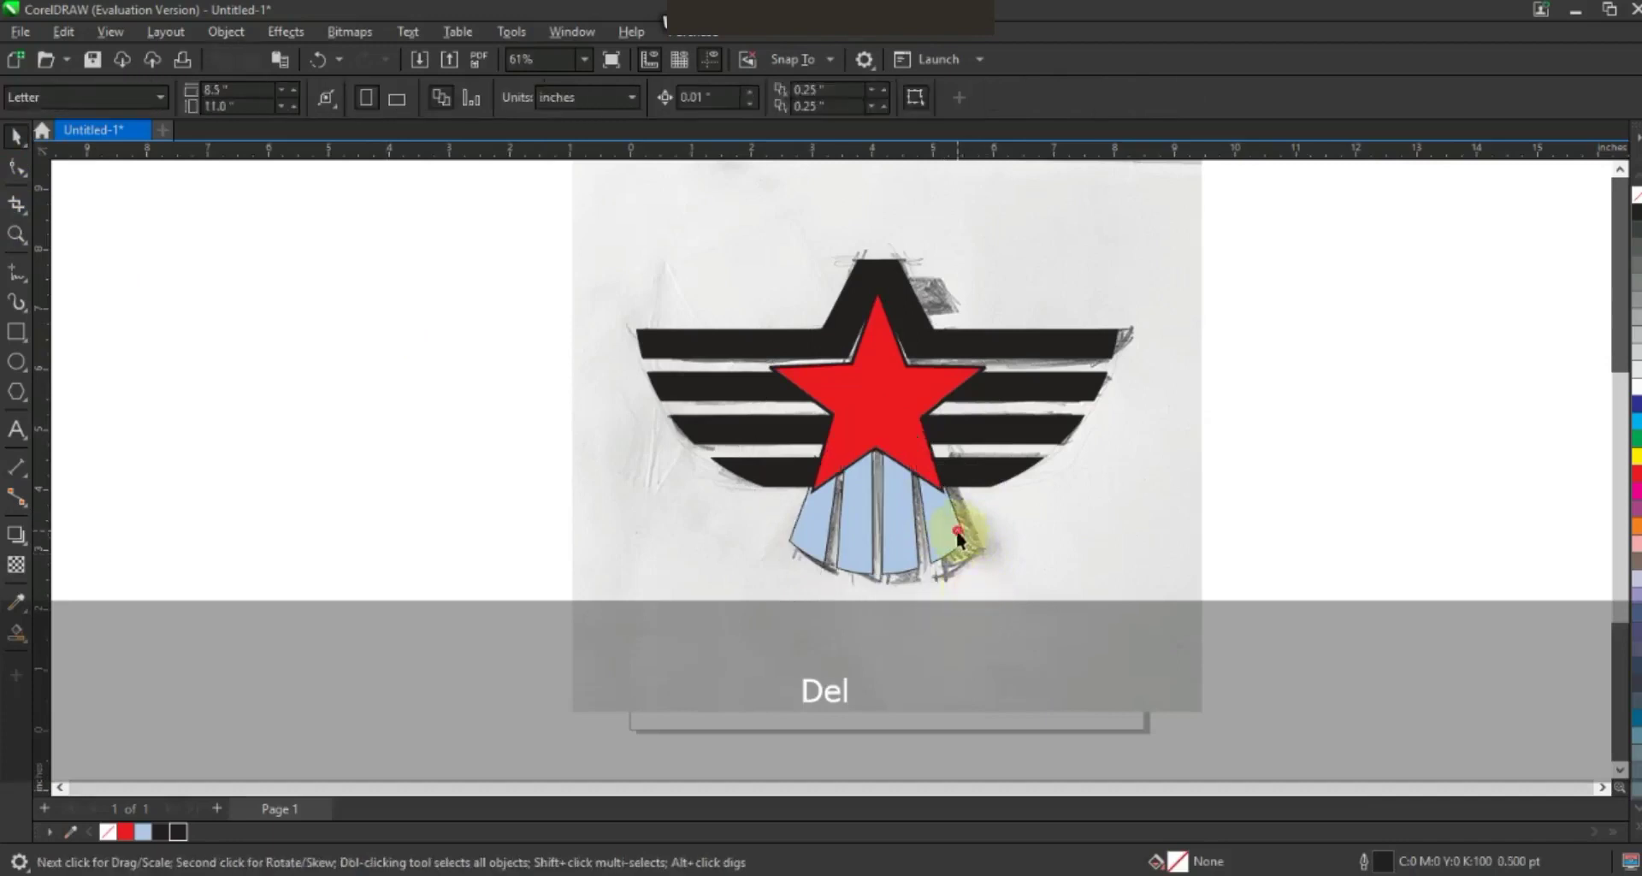
Select the pale blue tail feathers, both wings and the head, and weld them into one shape.
left_click(958, 532)
left_click(821, 534, "shift")
left_click(781, 469, "shift")
left_click(1012, 468, "shift")
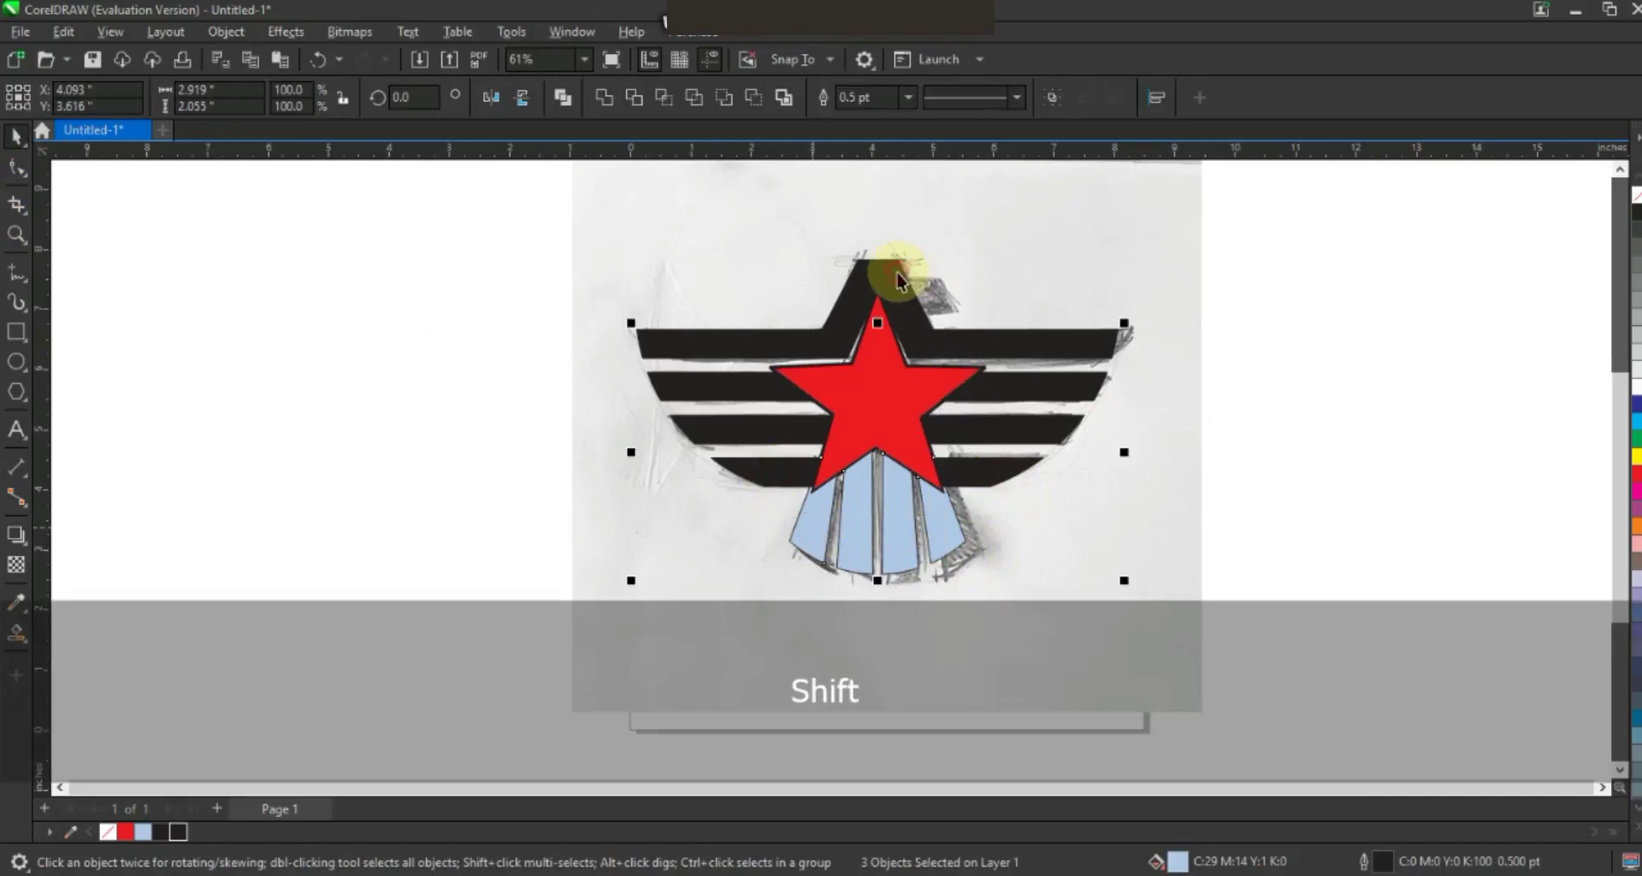
left_click(845, 292, "shift")
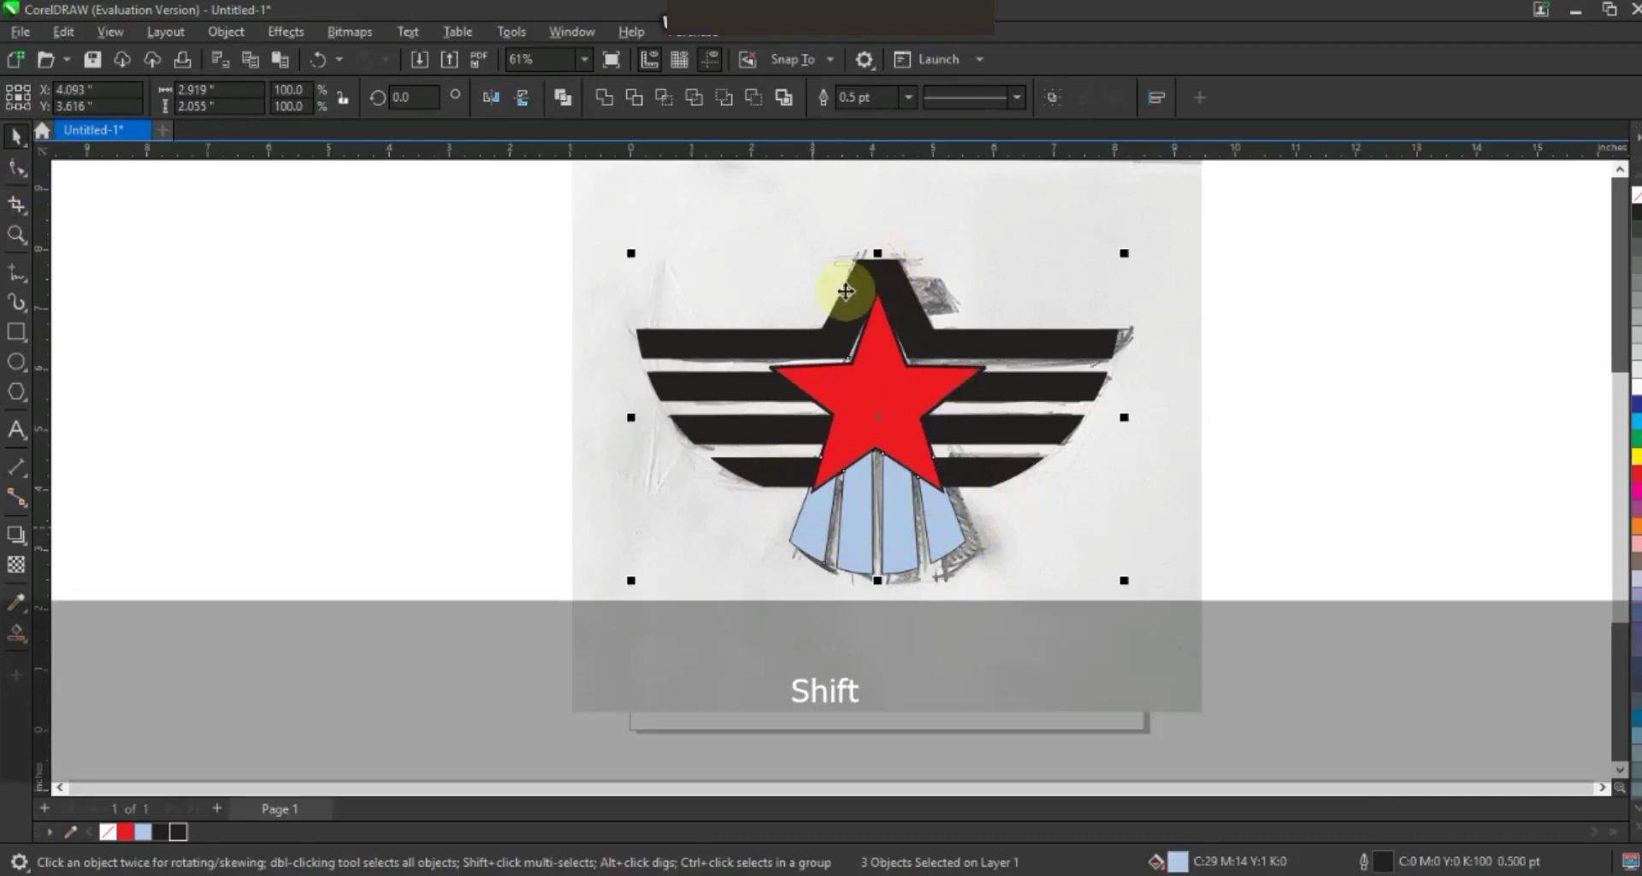
left_click(603, 98)
Move the red star off the eagle to the blank area left of the sketch.
left_click(462, 359)
left_click_drag(900, 409, 470, 495)
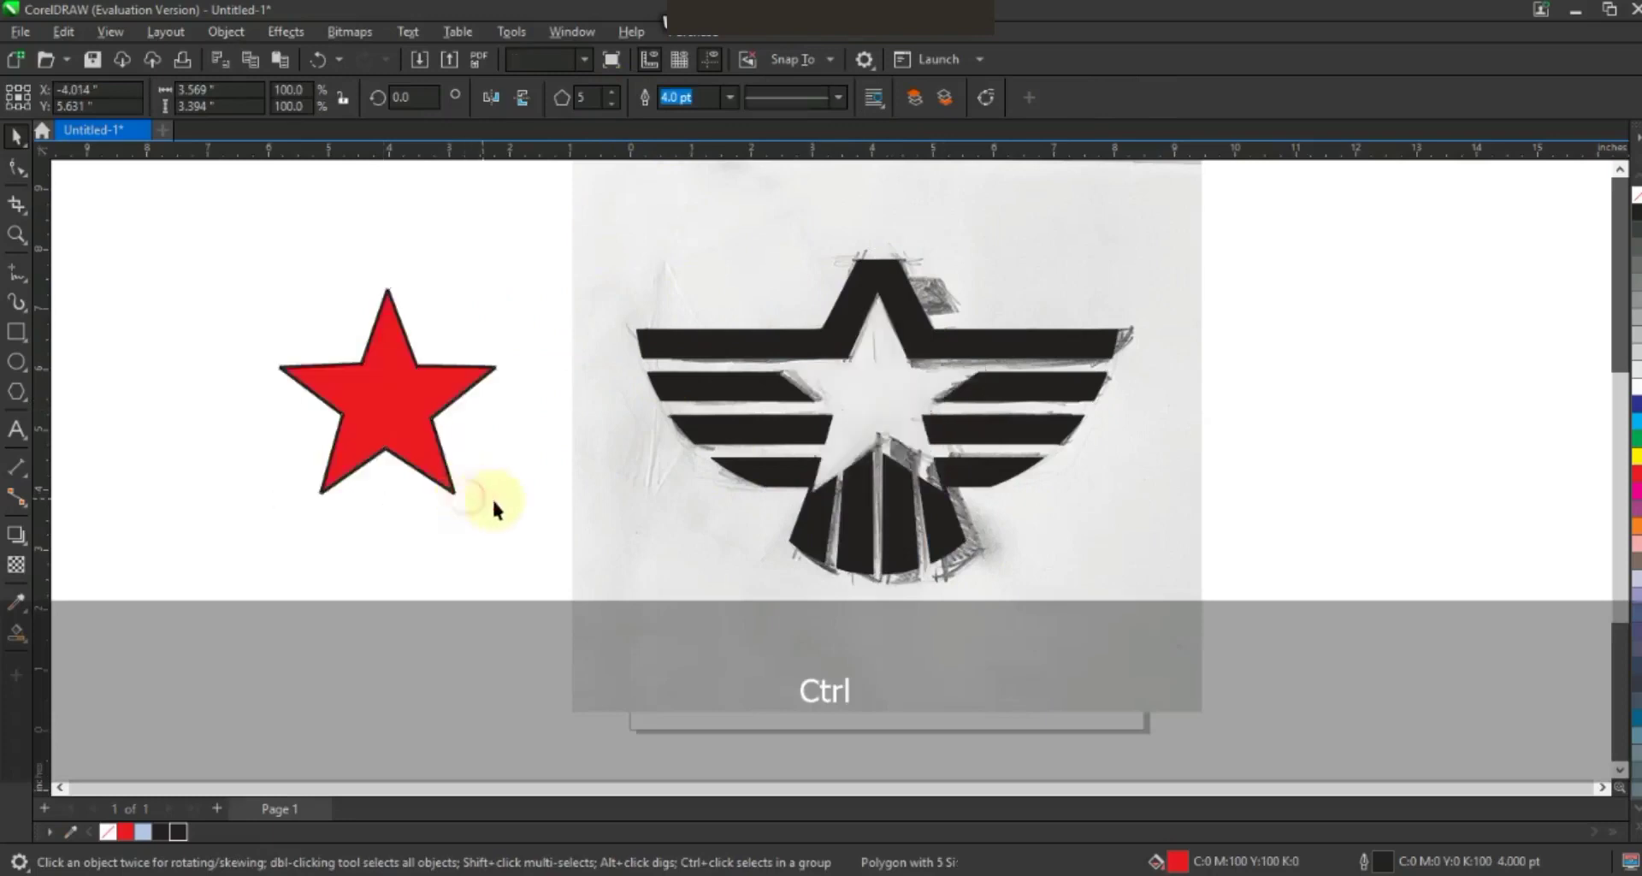
Draw a rectangle about 0.86 by 0.62 in over the sketched beak, convert it to curves and slant its outer edge along the sketch.
left_click(16, 235)
left_click_drag(808, 224, 1176, 397)
left_click(16, 332)
left_click_drag(526, 361, 712, 494)
left_click(17, 168)
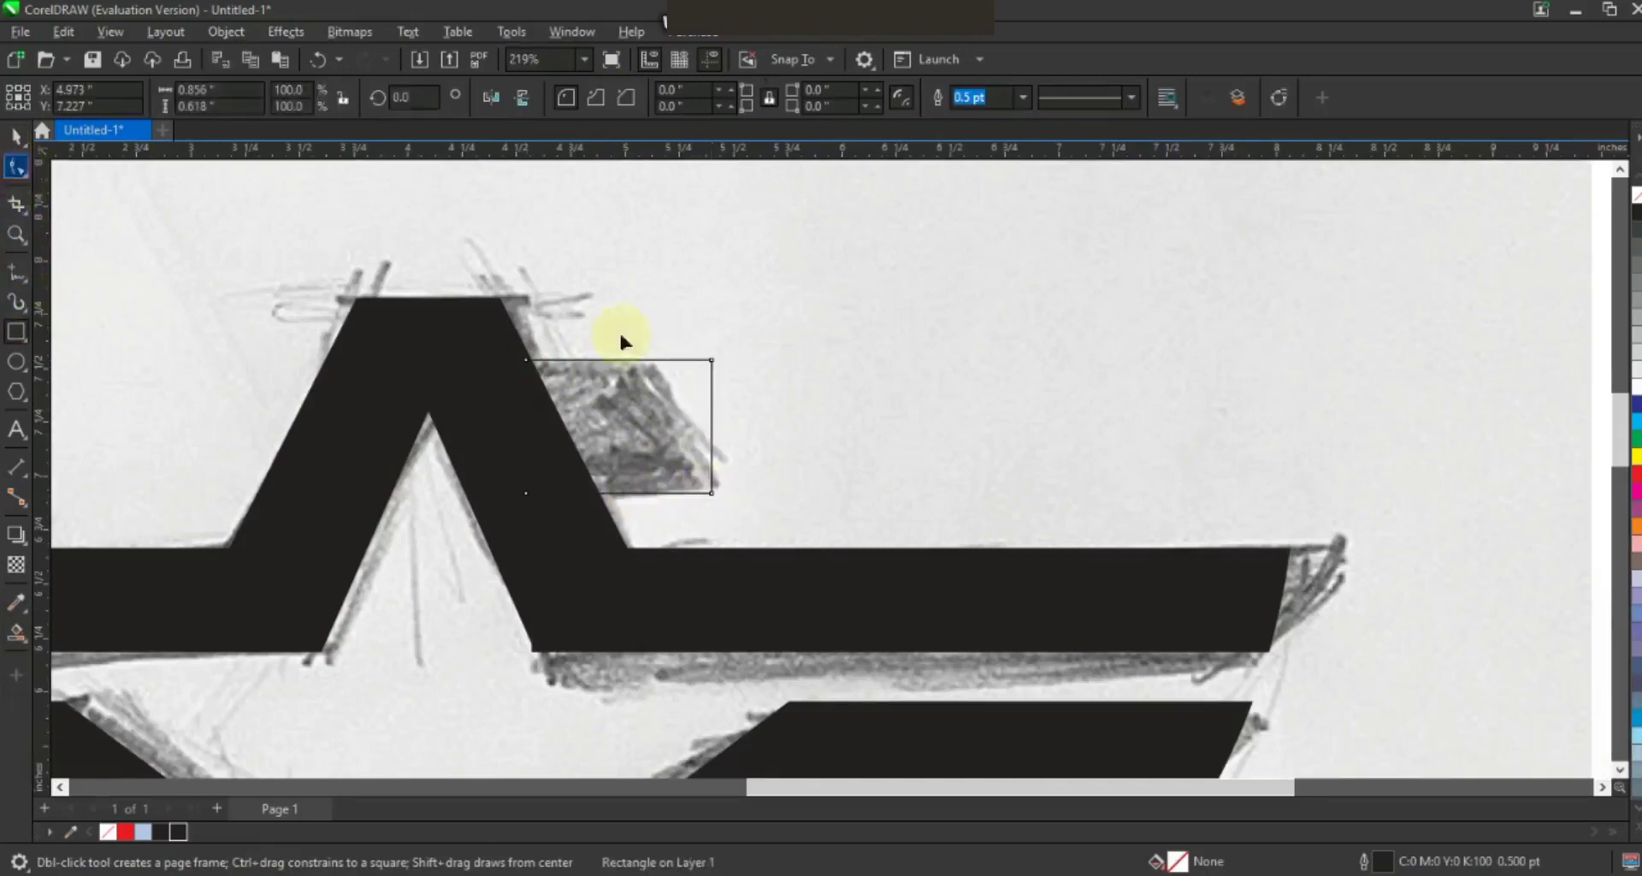
key("ctrl+q")
left_click_drag(710, 360, 653, 364)
left_click_drag(710, 493, 717, 494)
Weld the slanted beak shape to the black eagle.
left_click(16, 135)
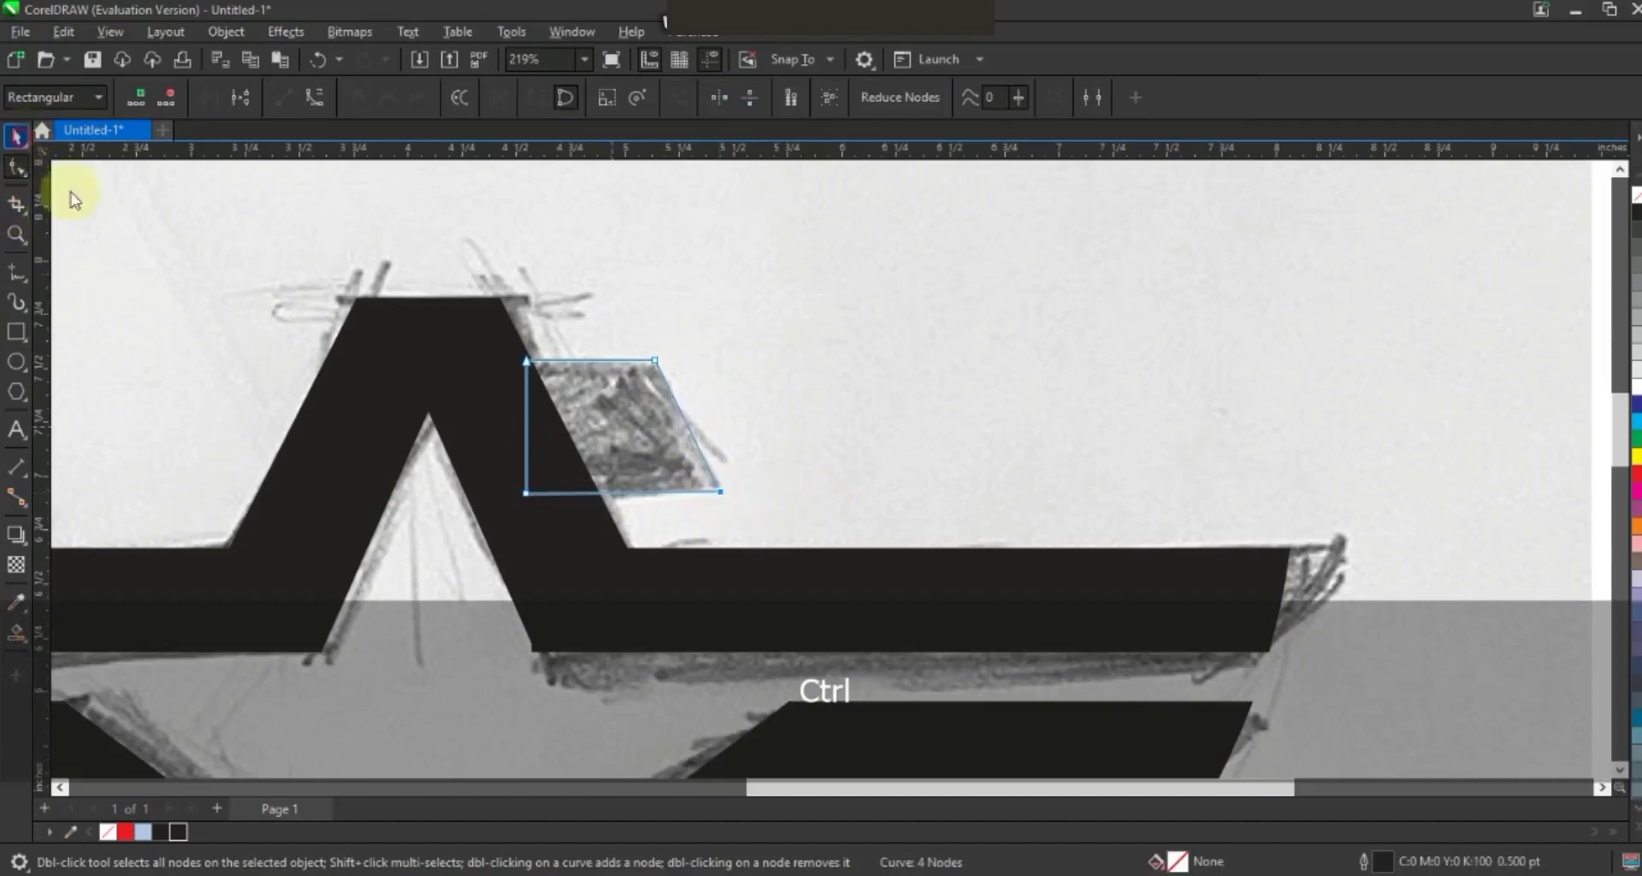
left_click(378, 315, "shift")
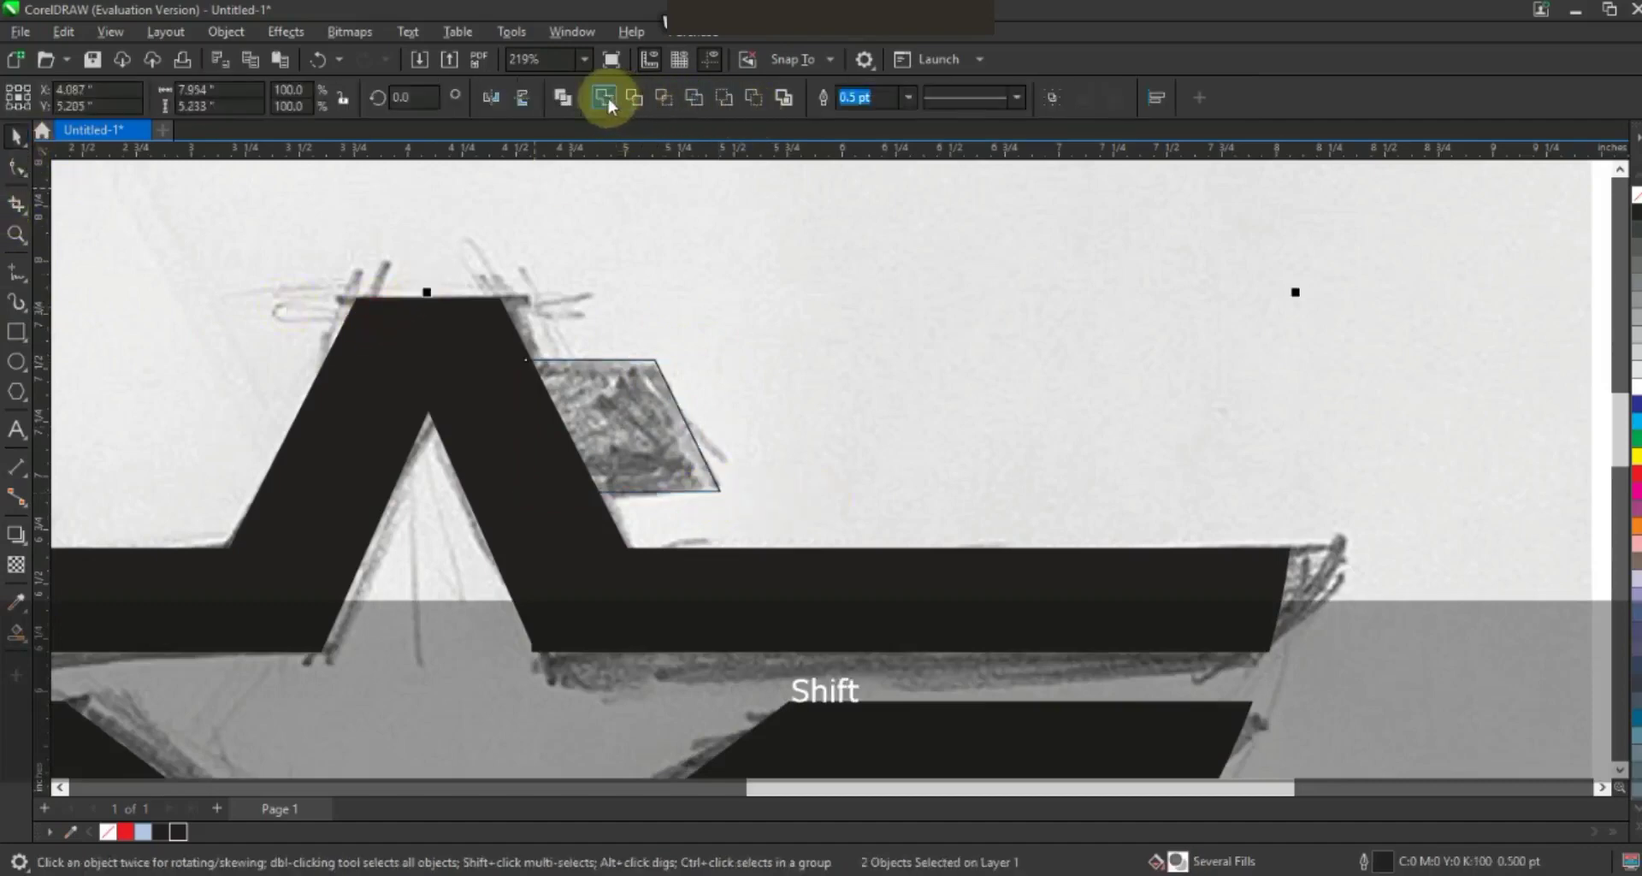
left_click(605, 99)
Move the finished black eagle horizontally off the sketch to the blank area right of it.
key("F3")
key("F3")
left_click_drag(803, 346, 1349, 348)
left_click(1397, 561)
left_click_drag(1342, 462, 1349, 551)
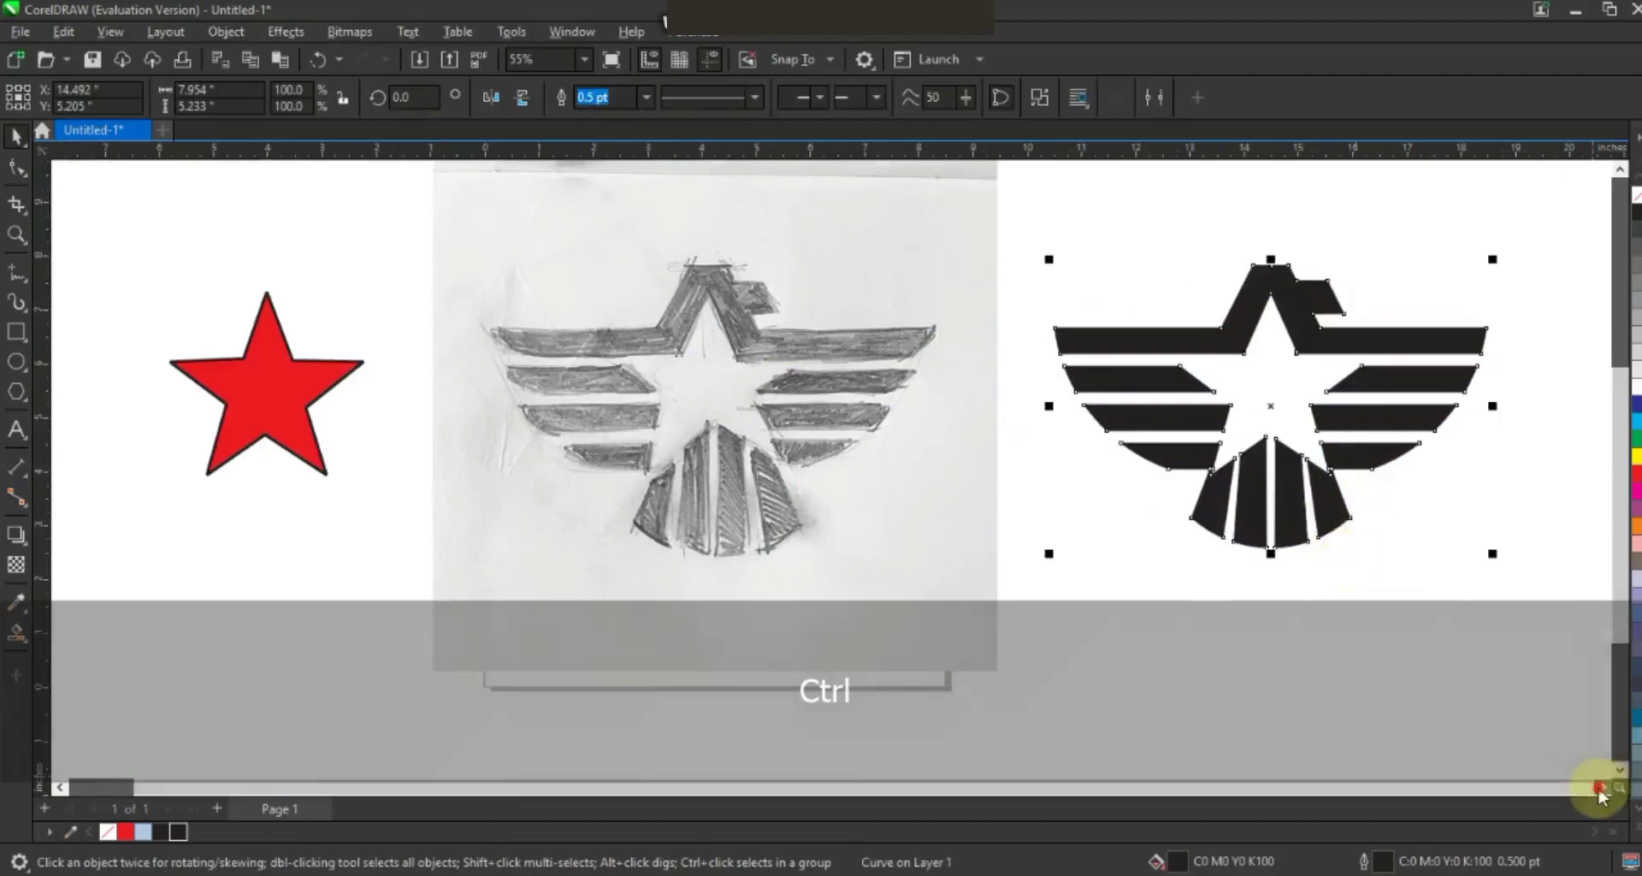
Compare the vector eagle with the pencil sketch side by side in a full-screen preview.
scroll(1291, 580, "right", 3)
left_click(1292, 579)
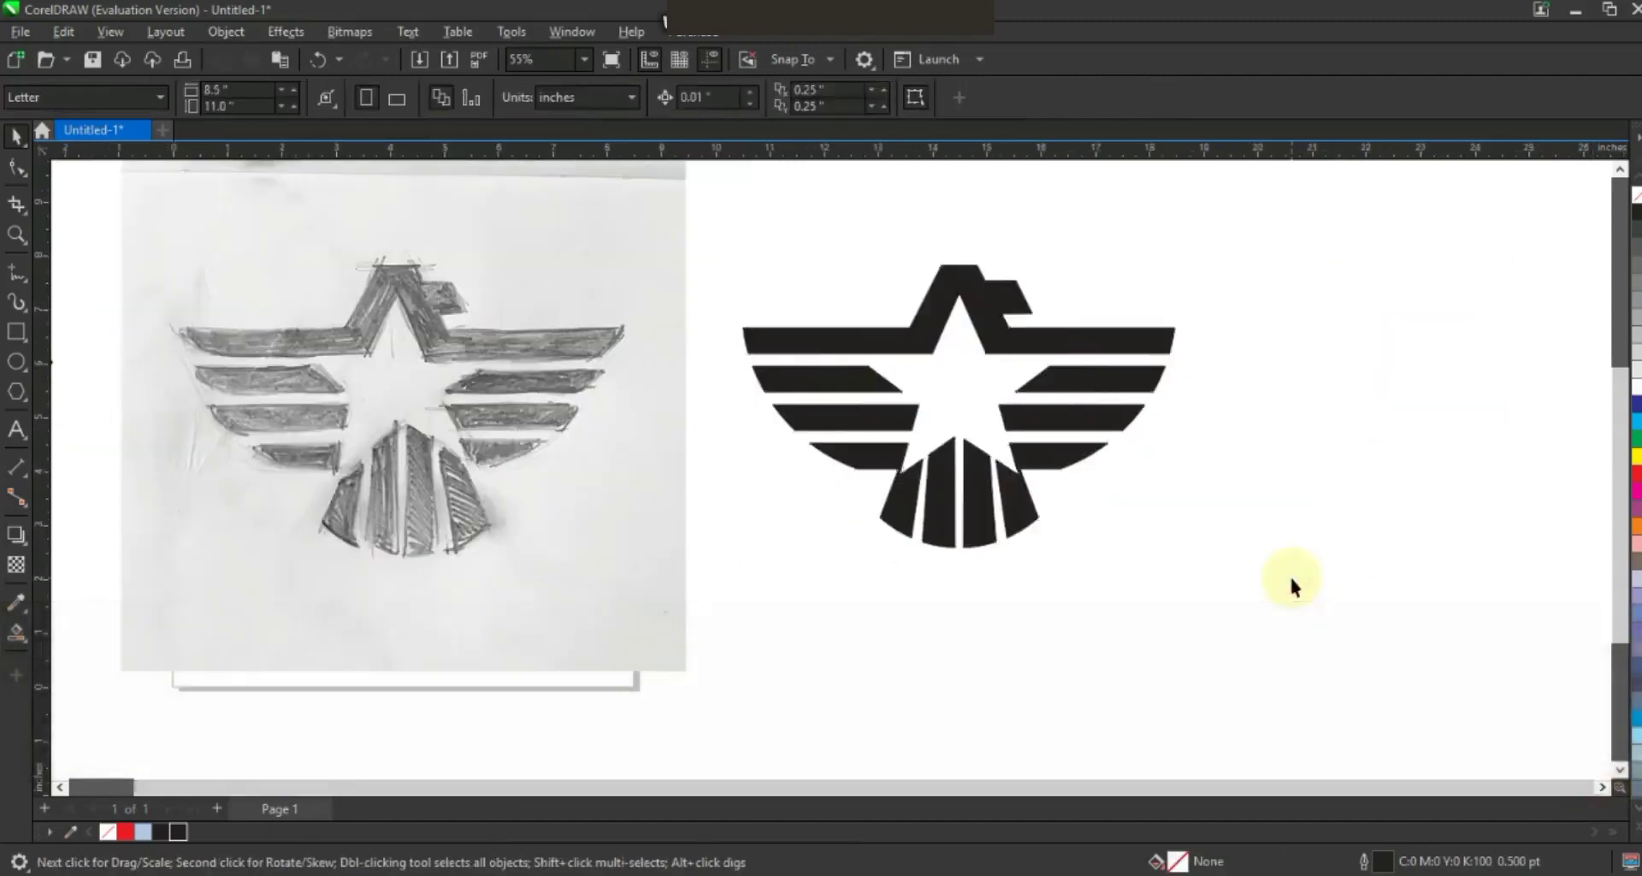
left_click(1080, 462)
left_click(1182, 531)
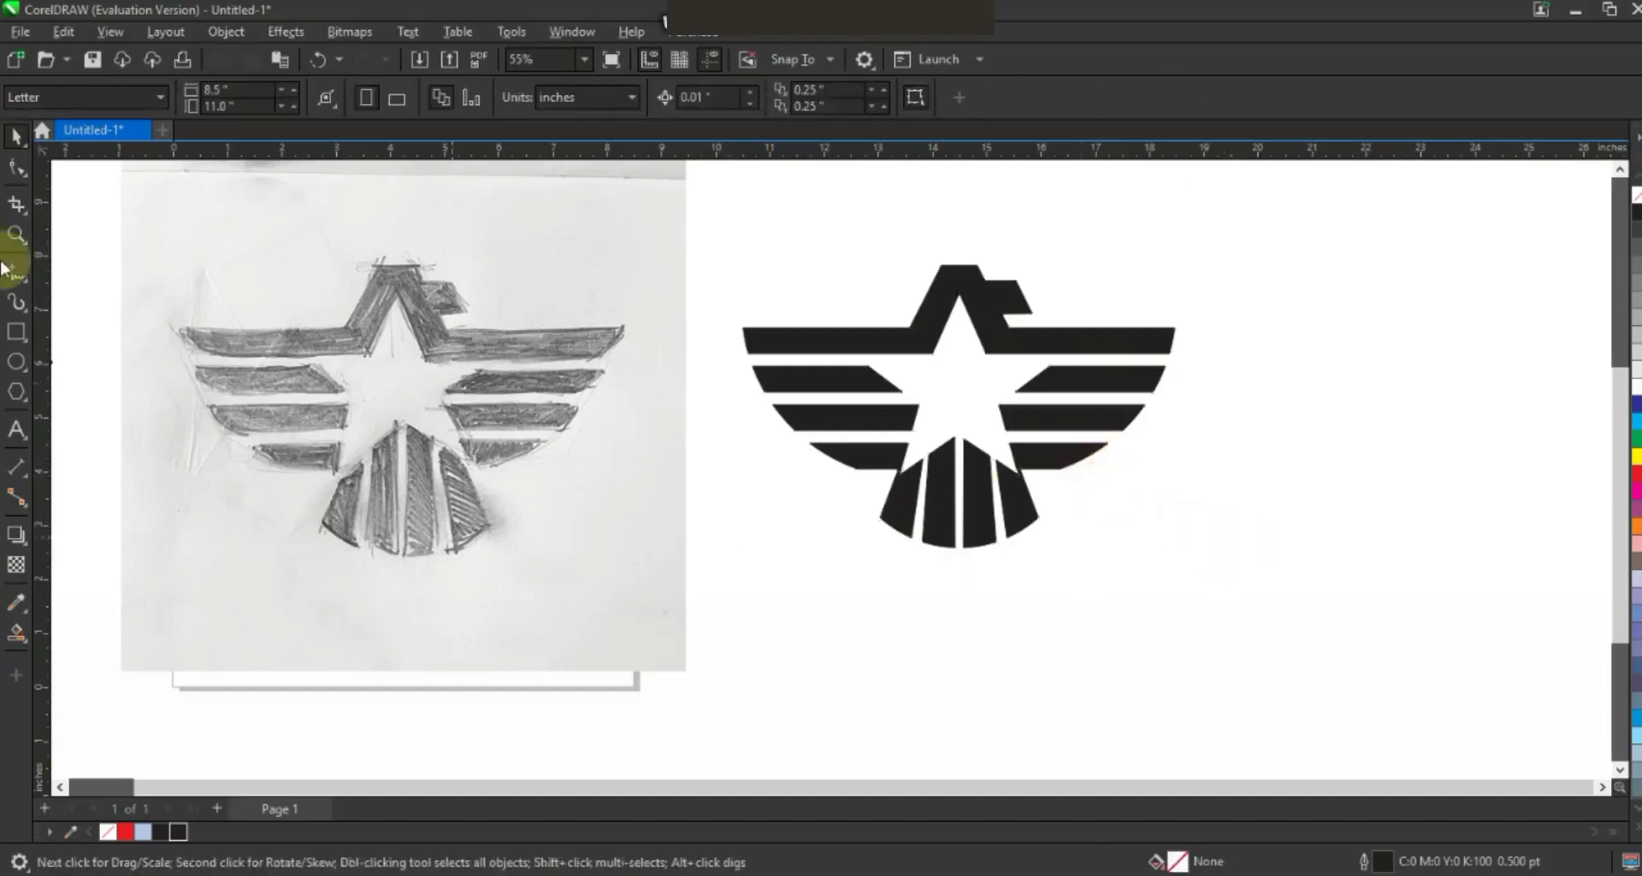
left_click(15, 235)
left_click_drag(203, 193, 1294, 582)
key("F9")
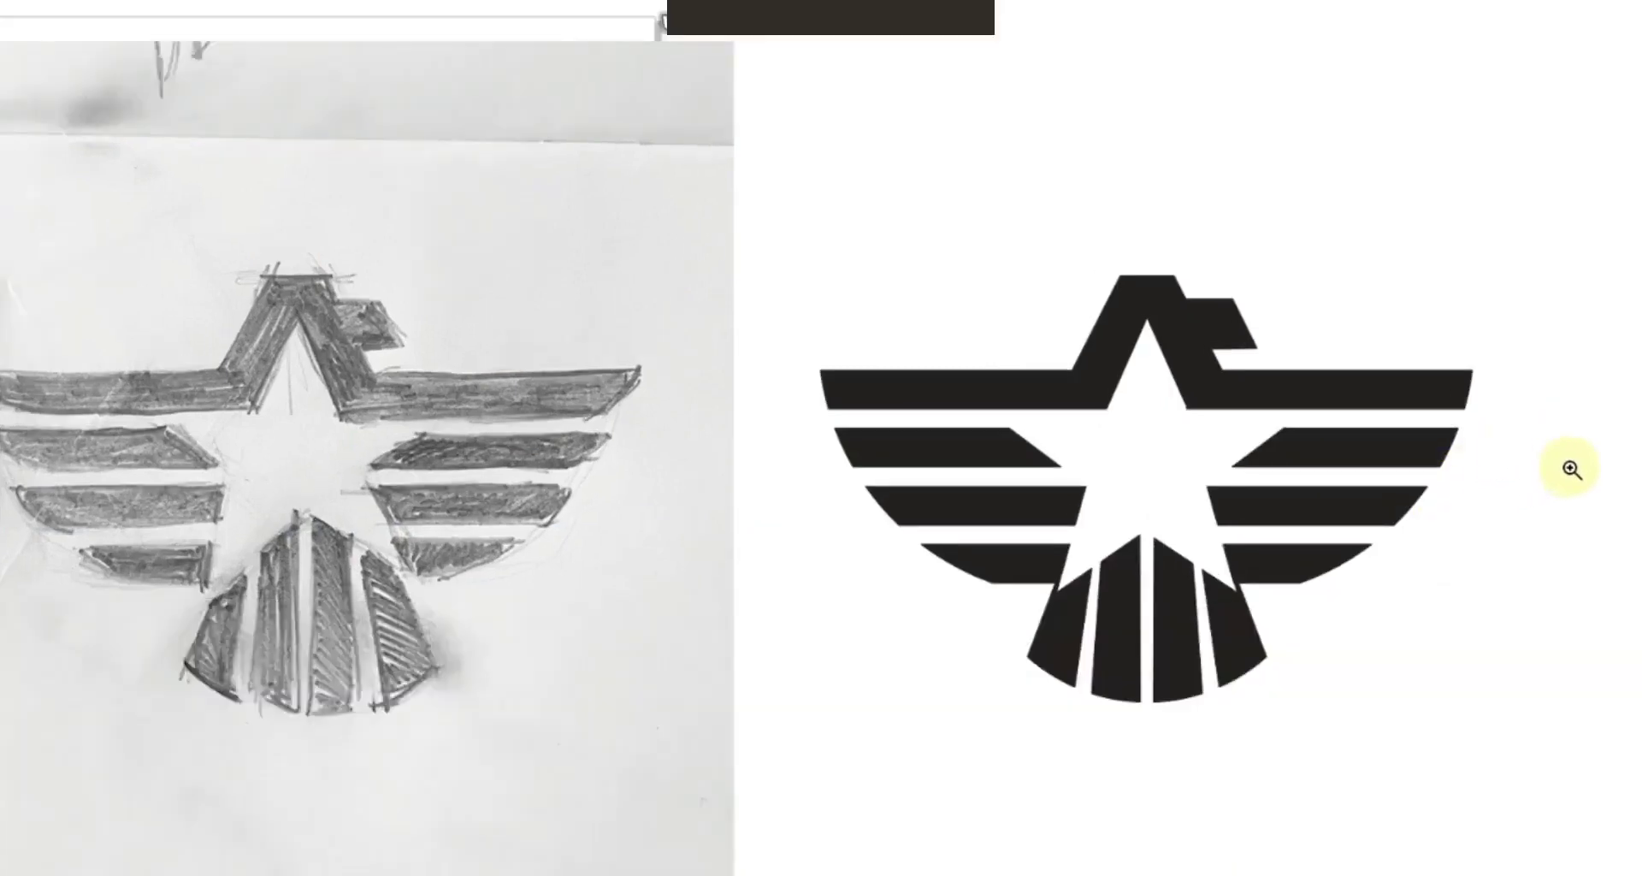
left_click(1565, 470)
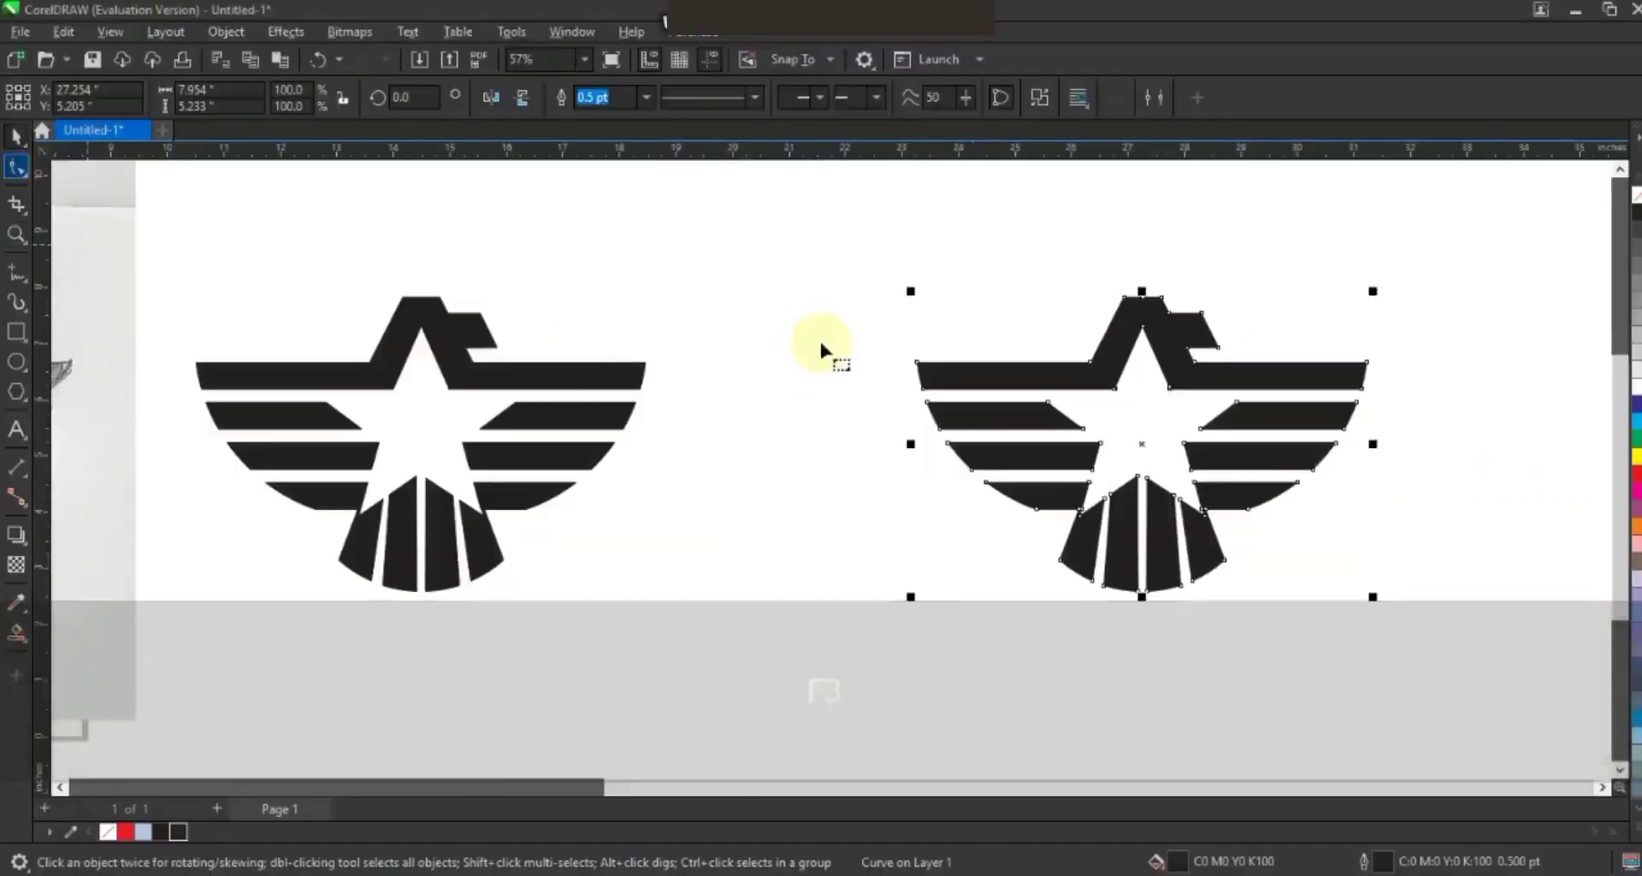
Stretch both wings of the duplicate eagle horizontally outward by their wingtip nodes, to an overall width of about 15.4 in.
key("F10")
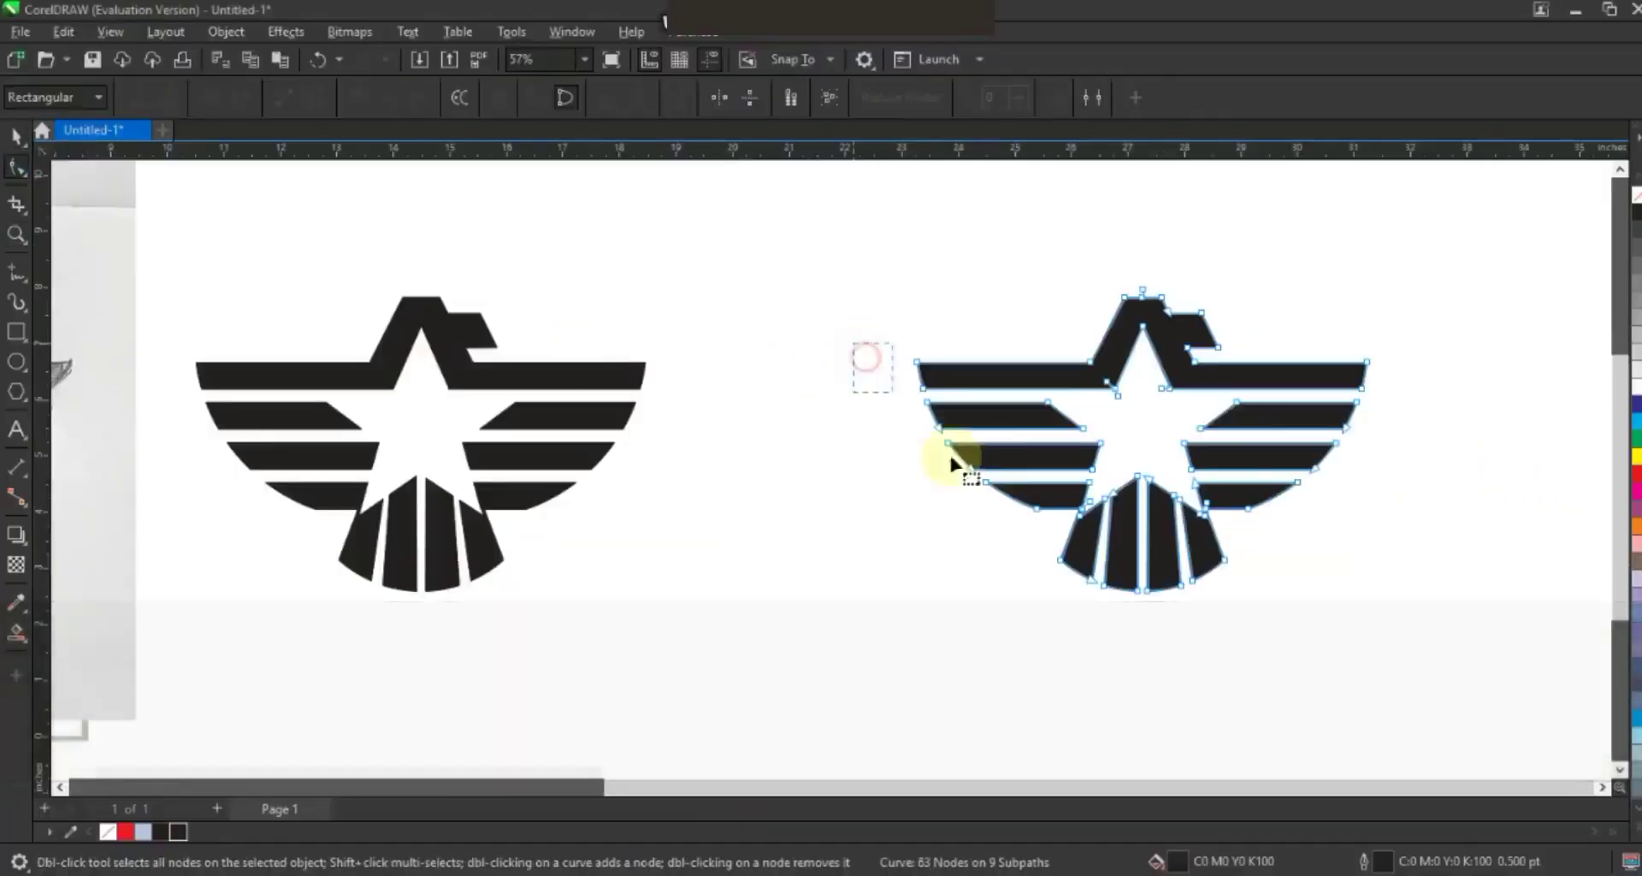
left_click_drag(1013, 518, 854, 491)
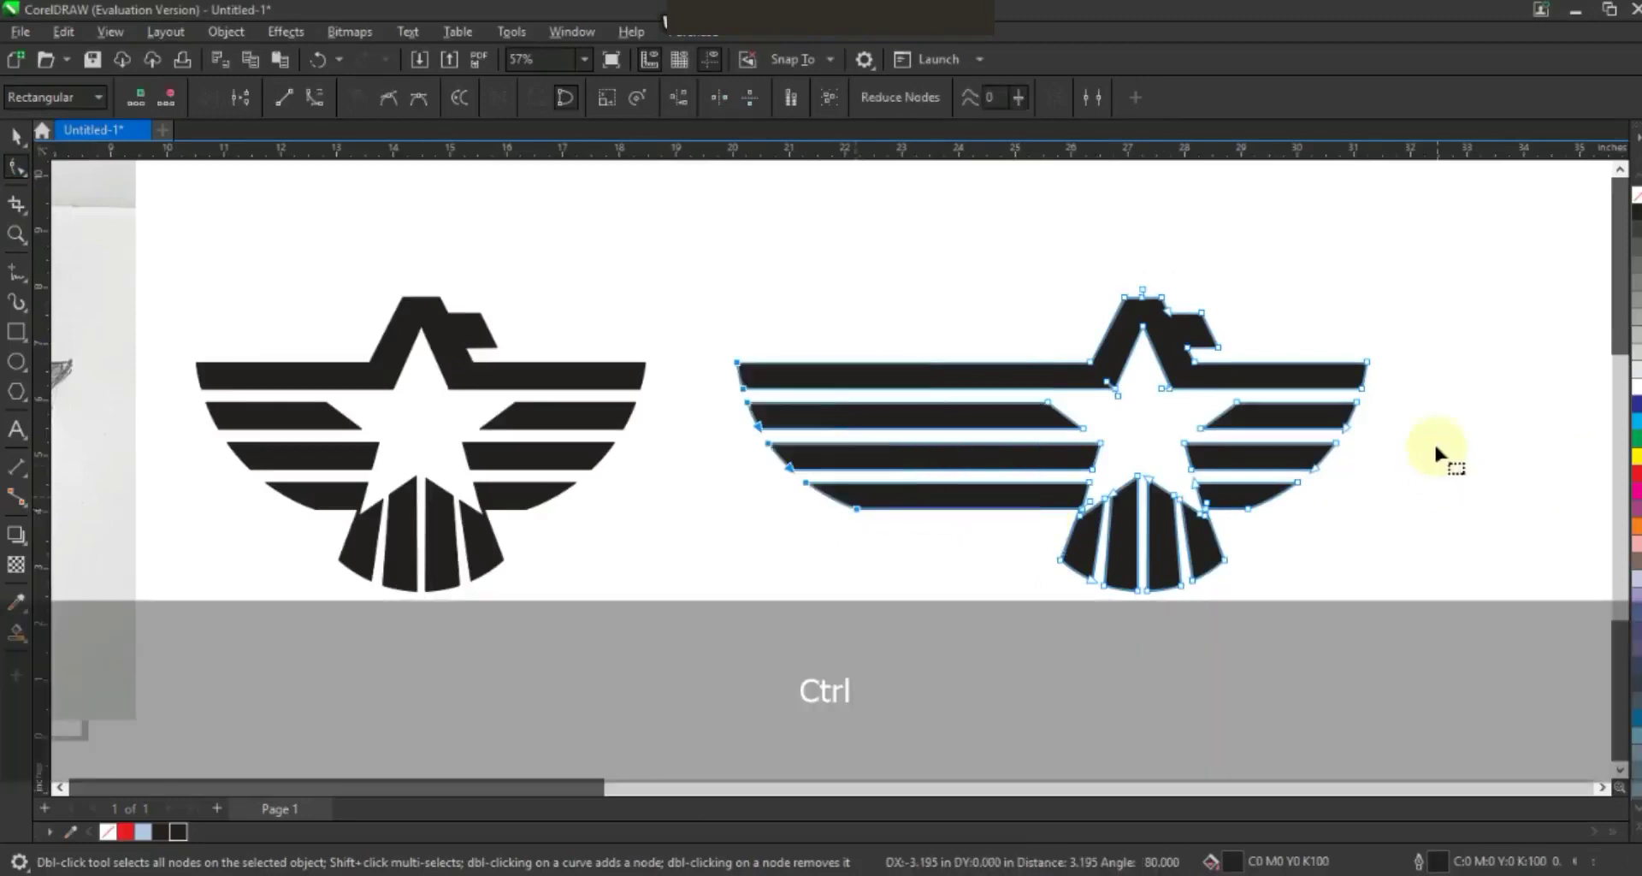
left_click_drag(1425, 342, 1492, 511)
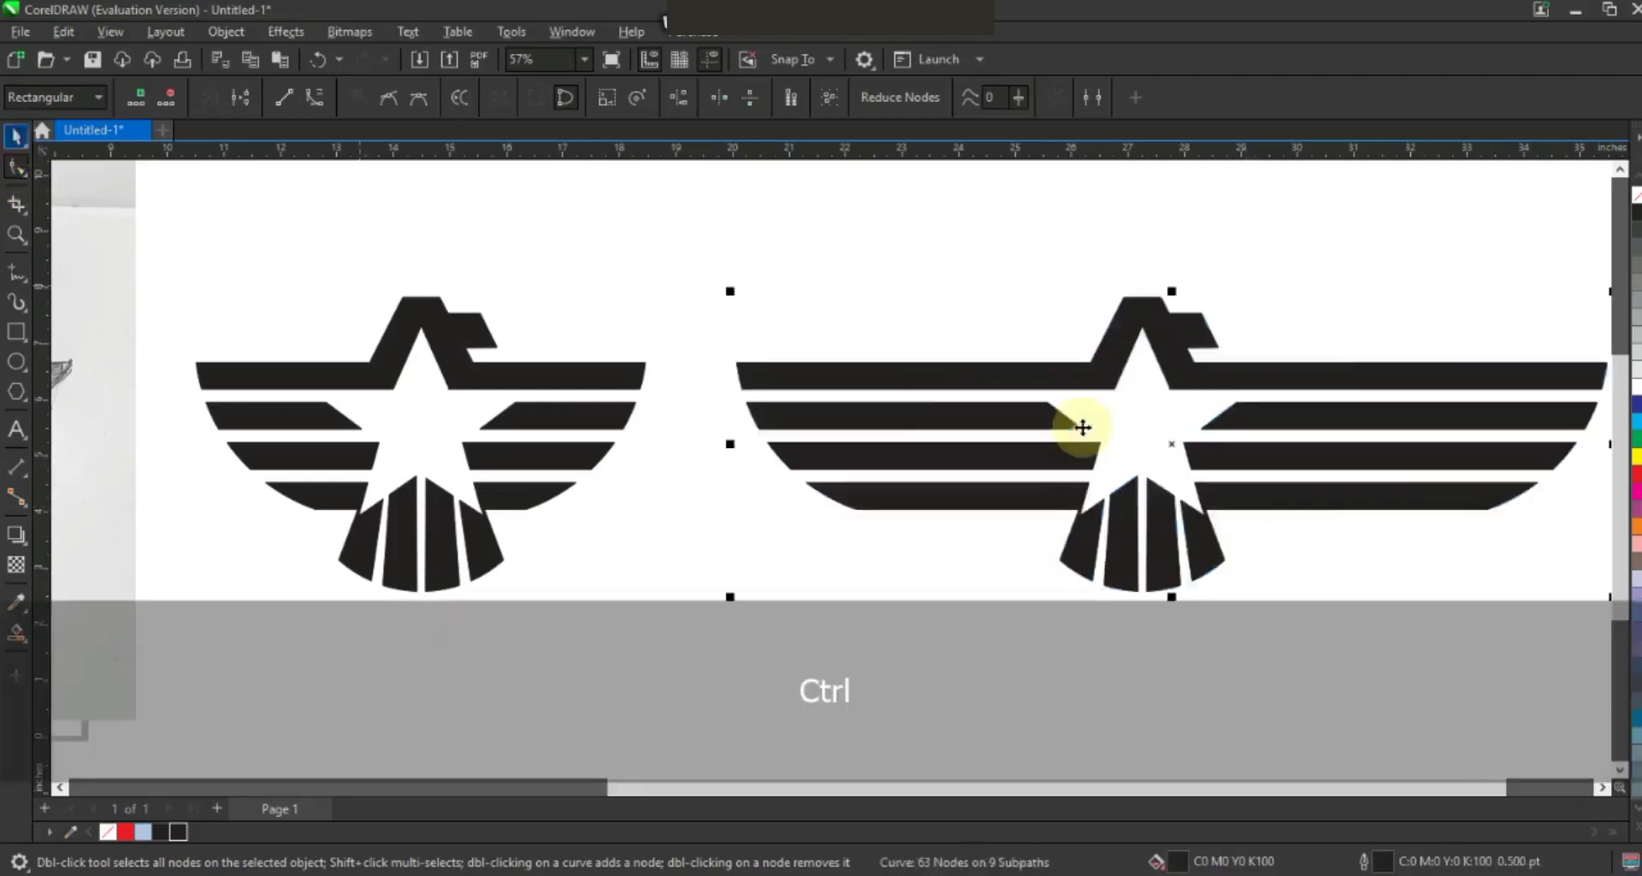
Move the wide-winged eagle further right, away from the first eagle.
key("F3")
key("space")
left_click_drag(1053, 428, 1135, 432)
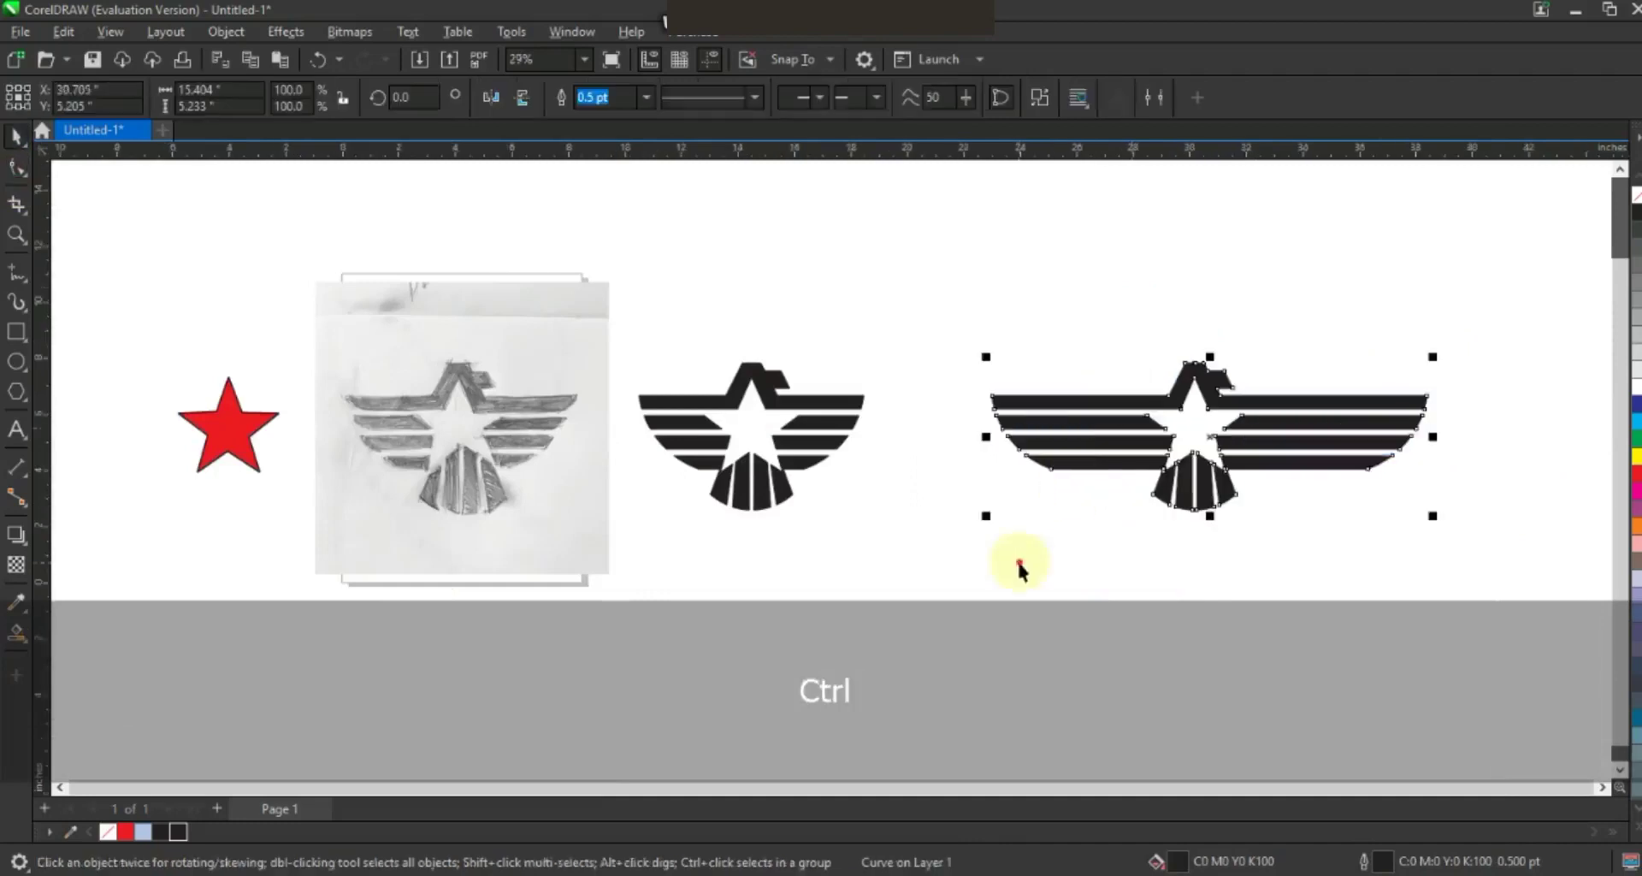
left_click(1020, 563)
Draw a straight slanted line across the left wing's uppermost bar, constrained to 285 degrees, with a red 2 pt outline.
left_click(16, 235)
left_click_drag(955, 309, 1458, 555)
left_click(17, 274)
left_click(434, 354)
key("ctrl")
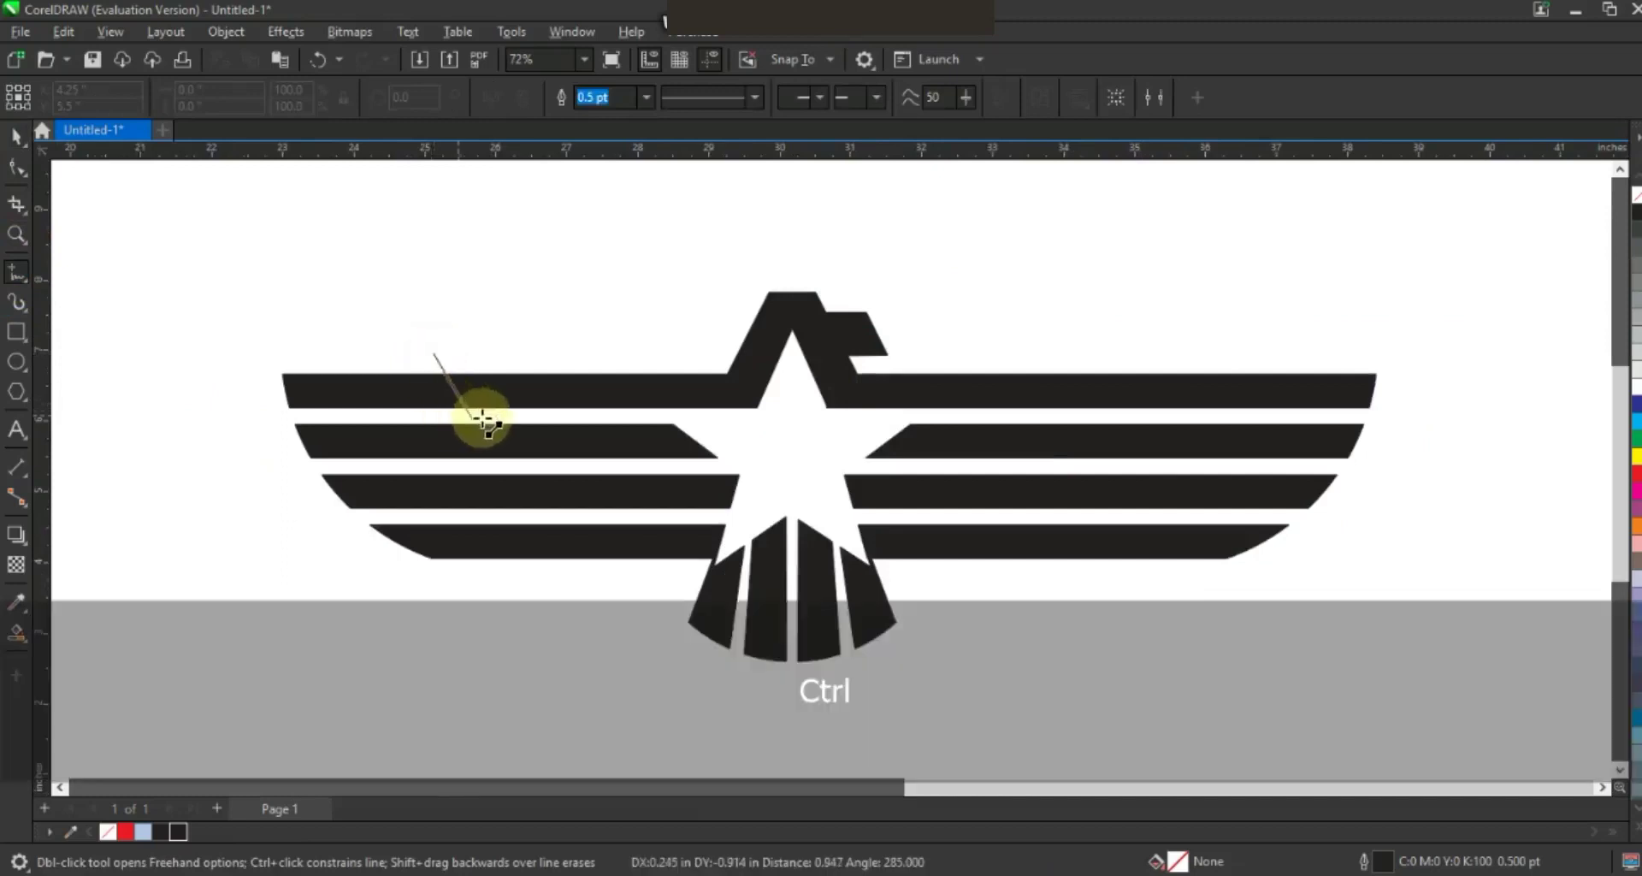
left_click(473, 420)
left_click(646, 97)
left_click(604, 209)
right_click(1635, 475)
Copy the red slanted line diagonally down so that one line crosses each of the left wing's three lower bars.
left_click(17, 133)
left_click(470, 410)
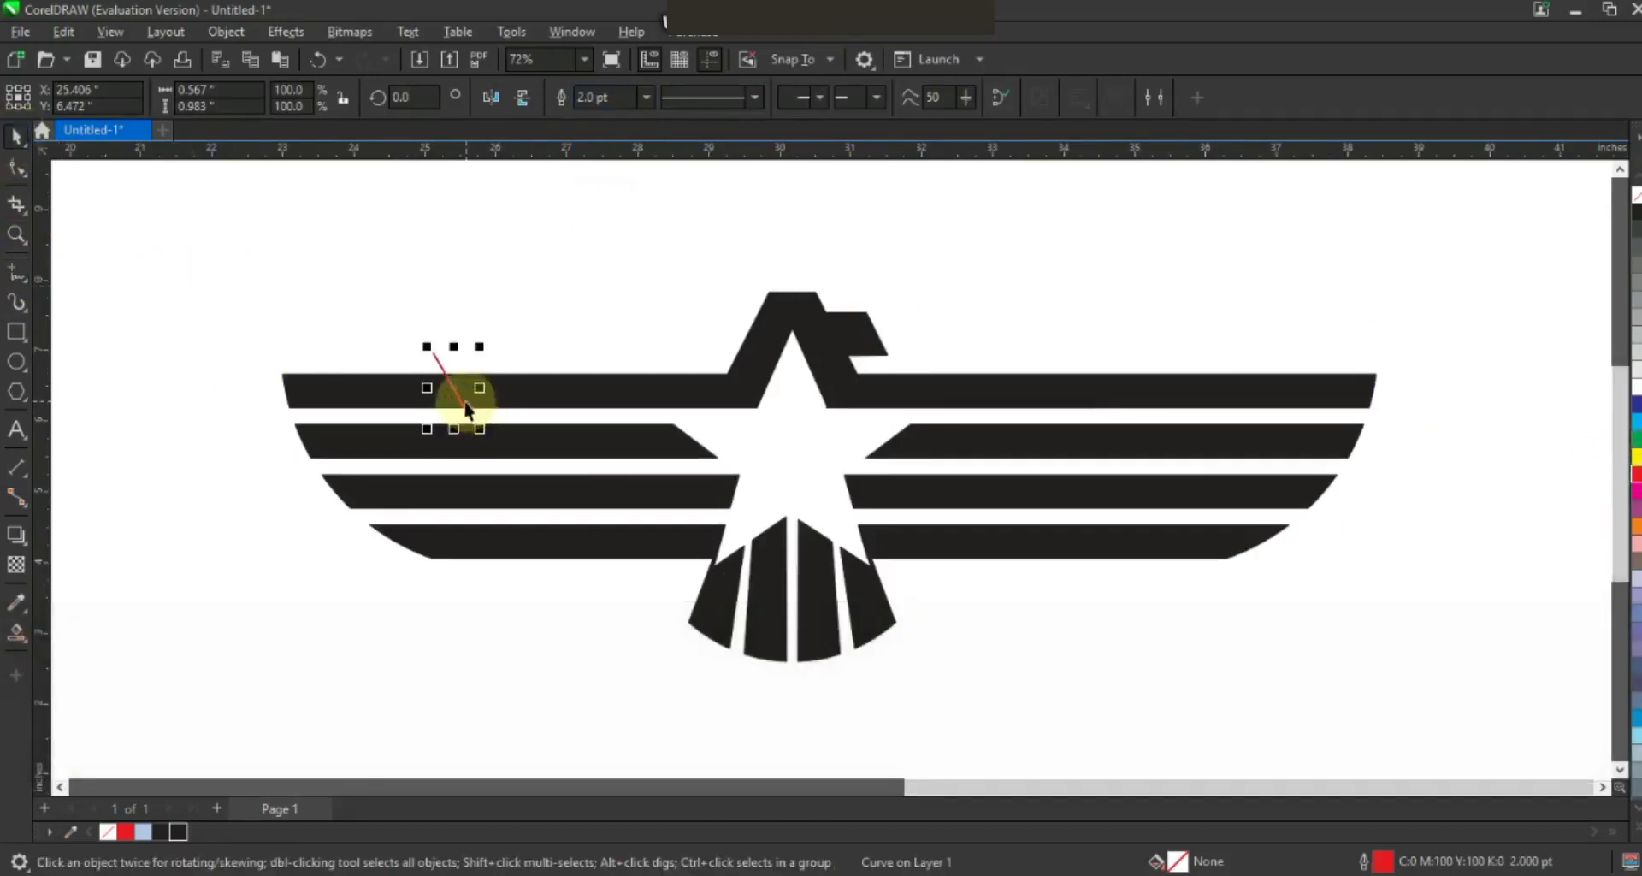
left_click_drag(464, 401, 520, 458)
key("ctrl+r")
mouse_move(594, 566)
left_mouse_down()
mouse_move(586, 550)
mouse_move(601, 560)
left_mouse_up()
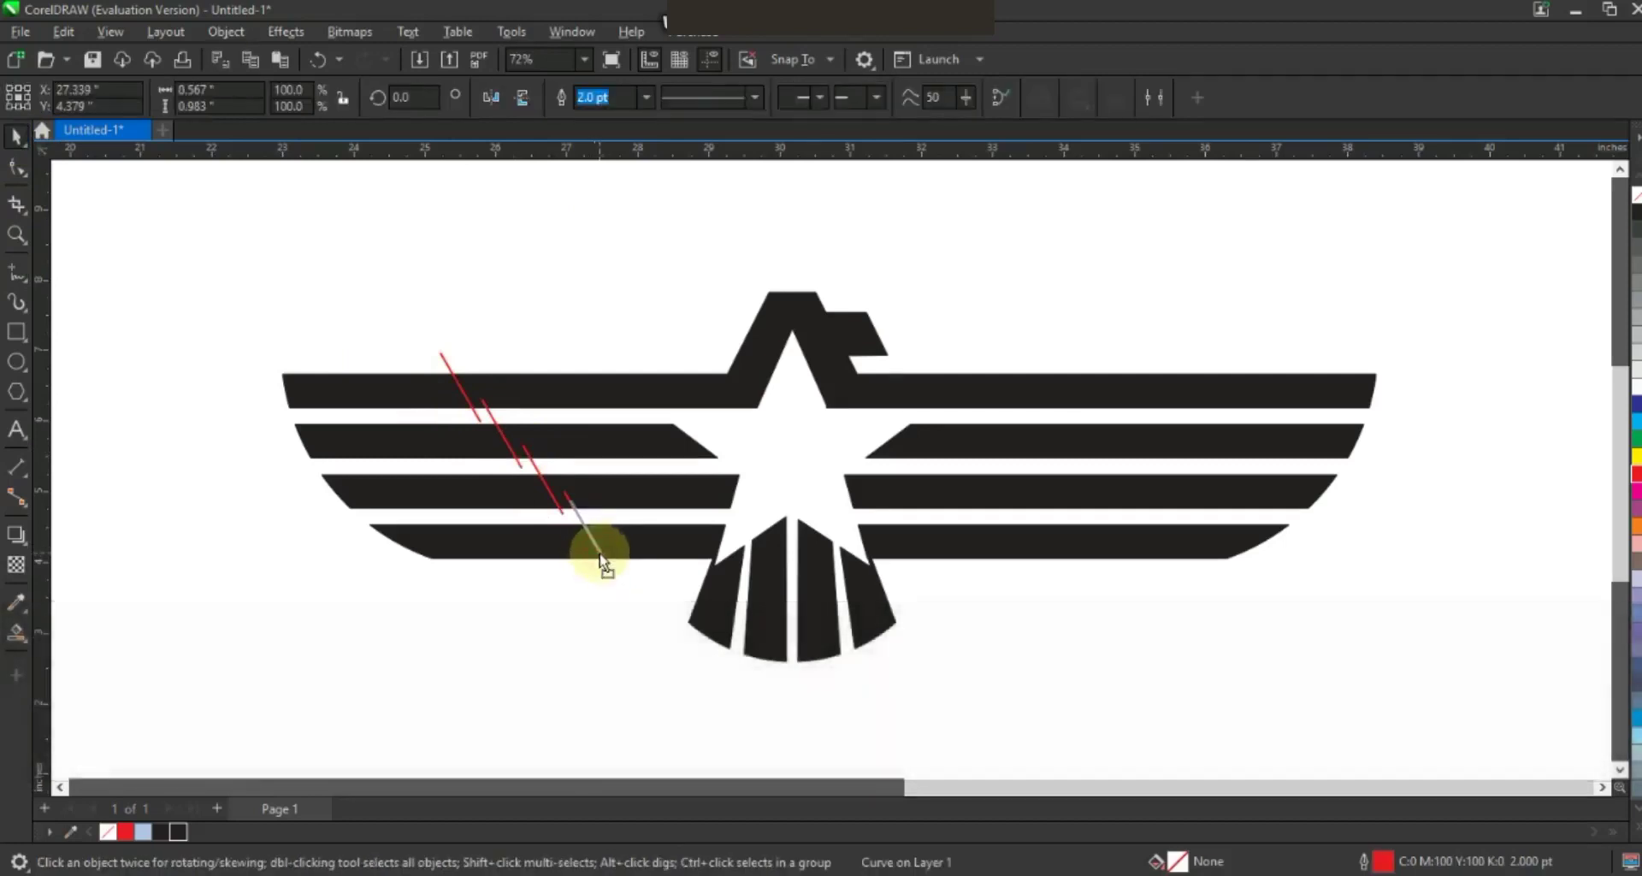
Mirror a copy of the four red lines onto the right wing and combine both sets into one curve.
left_click(592, 600)
left_click_drag(665, 612, 665, 613)
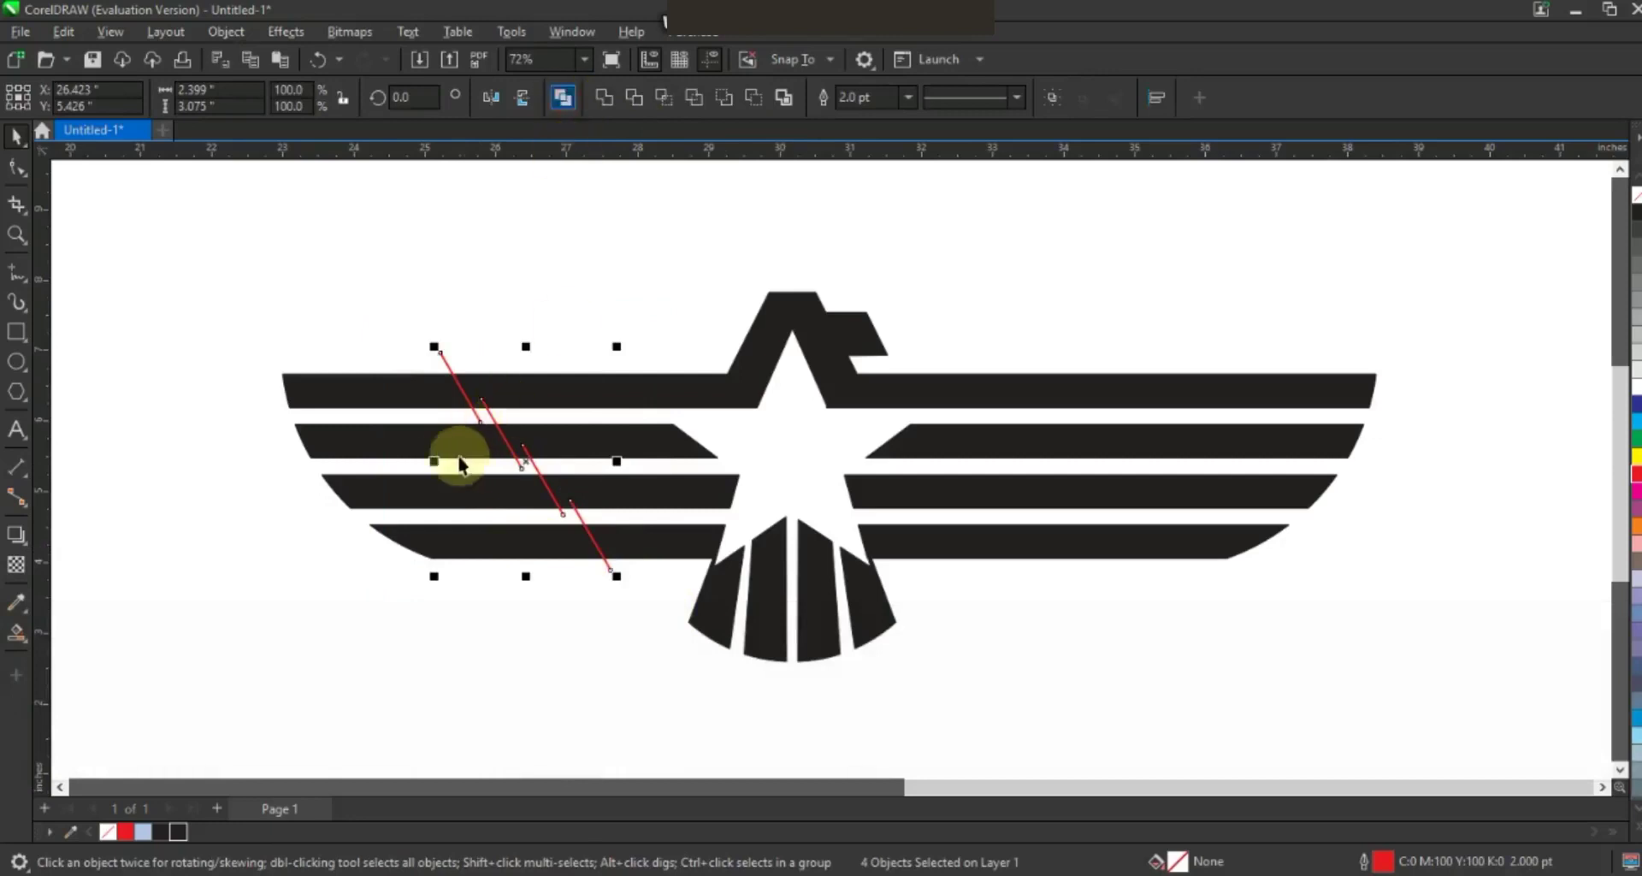
left_click_drag(434, 460, 1091, 460)
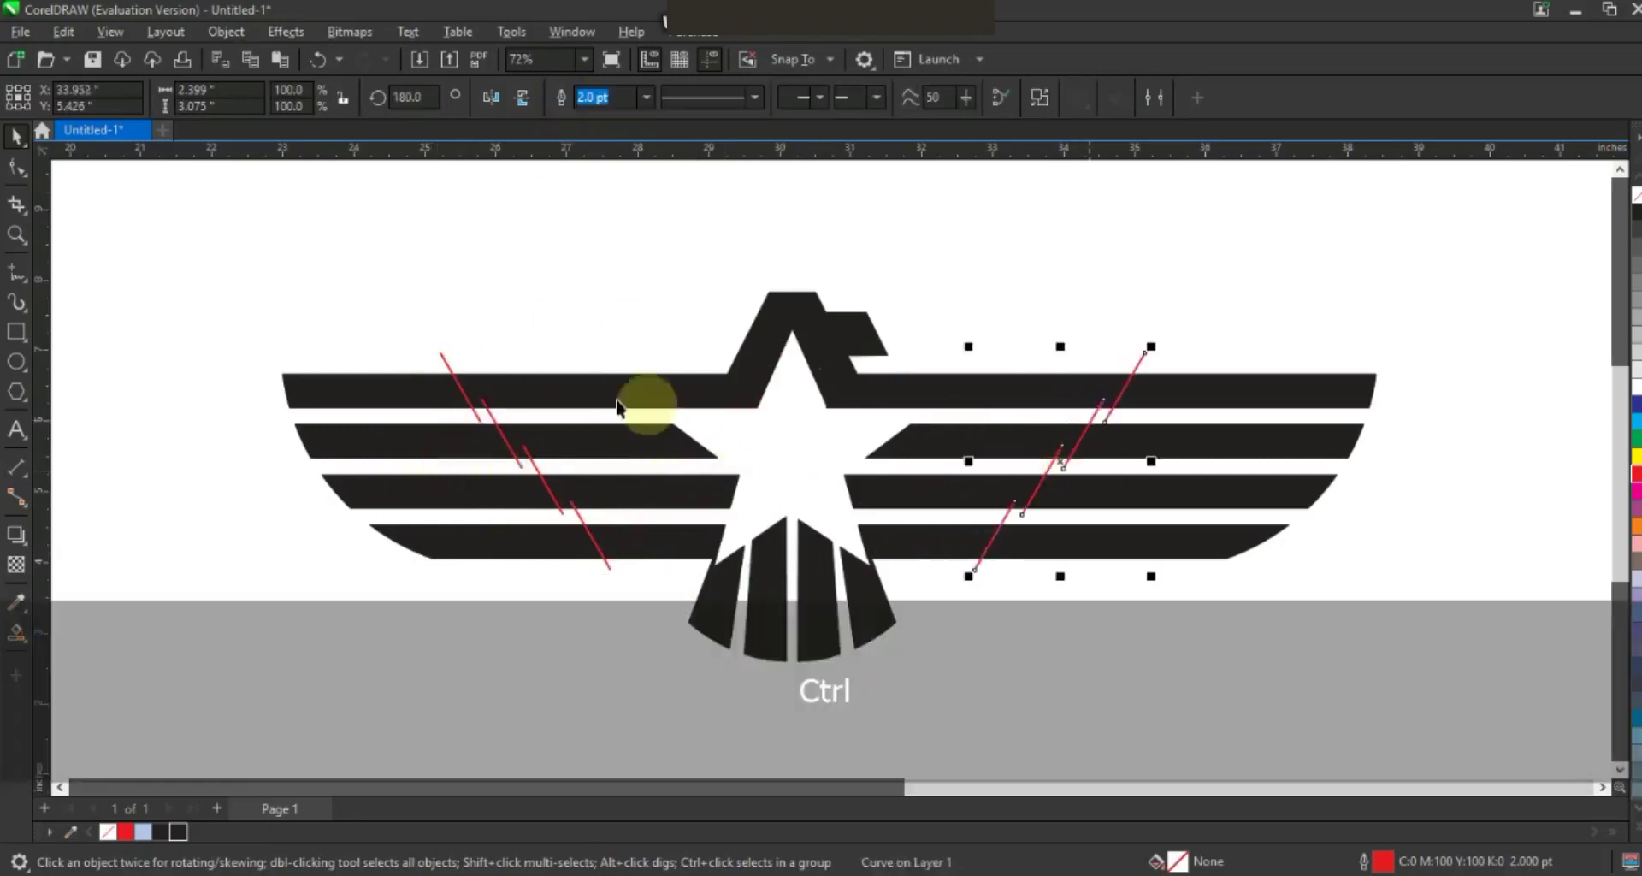
left_click(451, 356, "shift")
left_click_drag(977, 560, 983, 560)
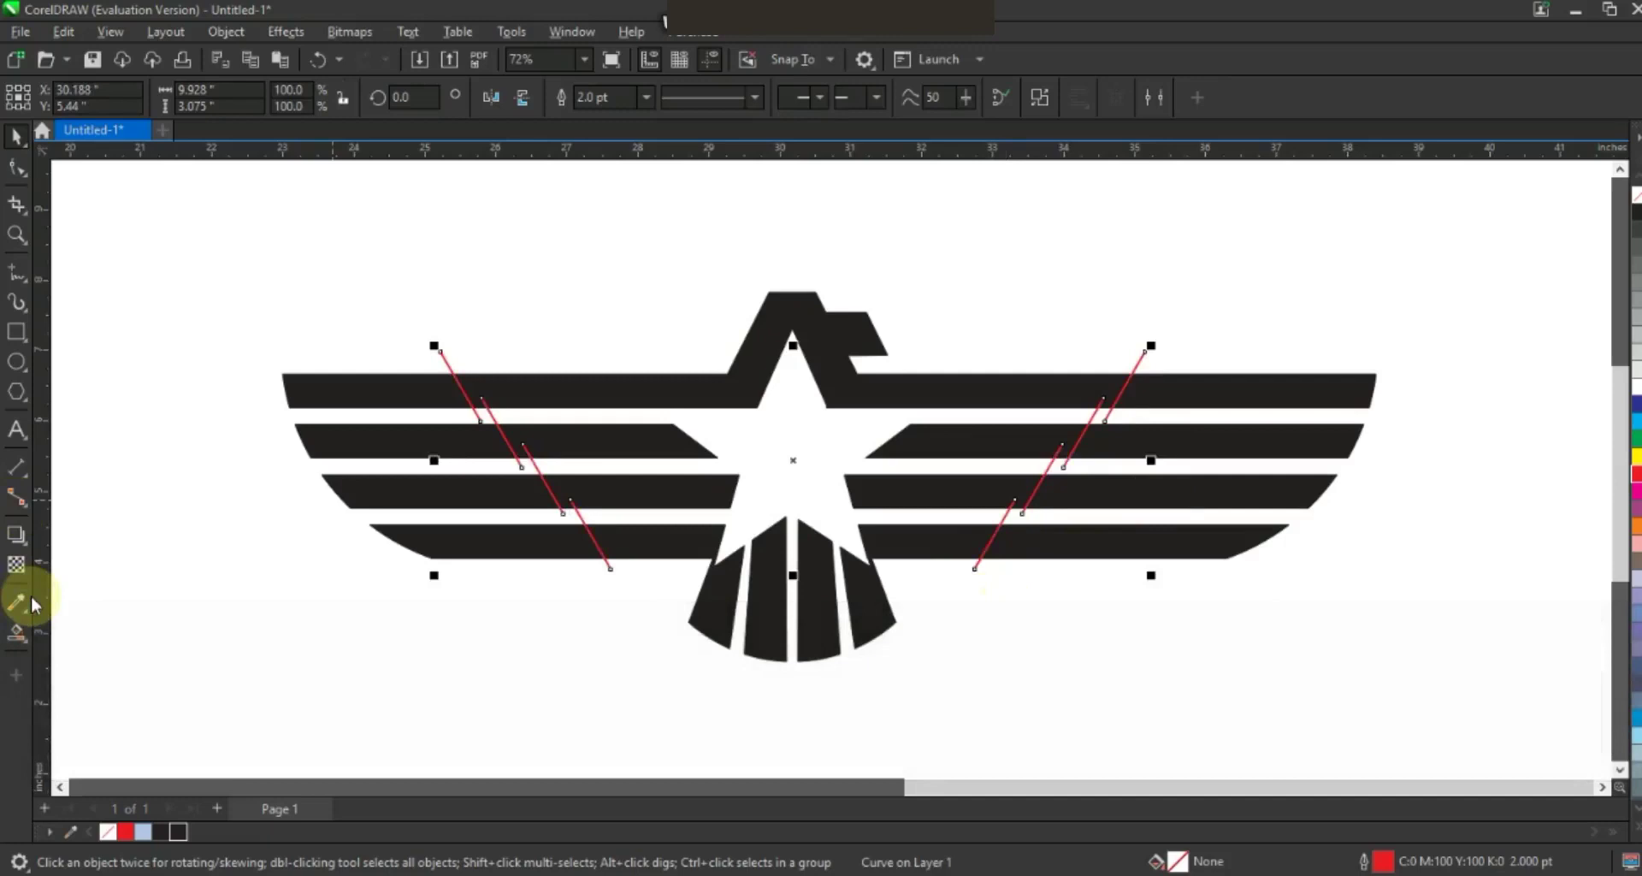
Smart Fill the head, the wing bars between the red cut lines and the tail feathers with pale blue.
left_click(16, 633)
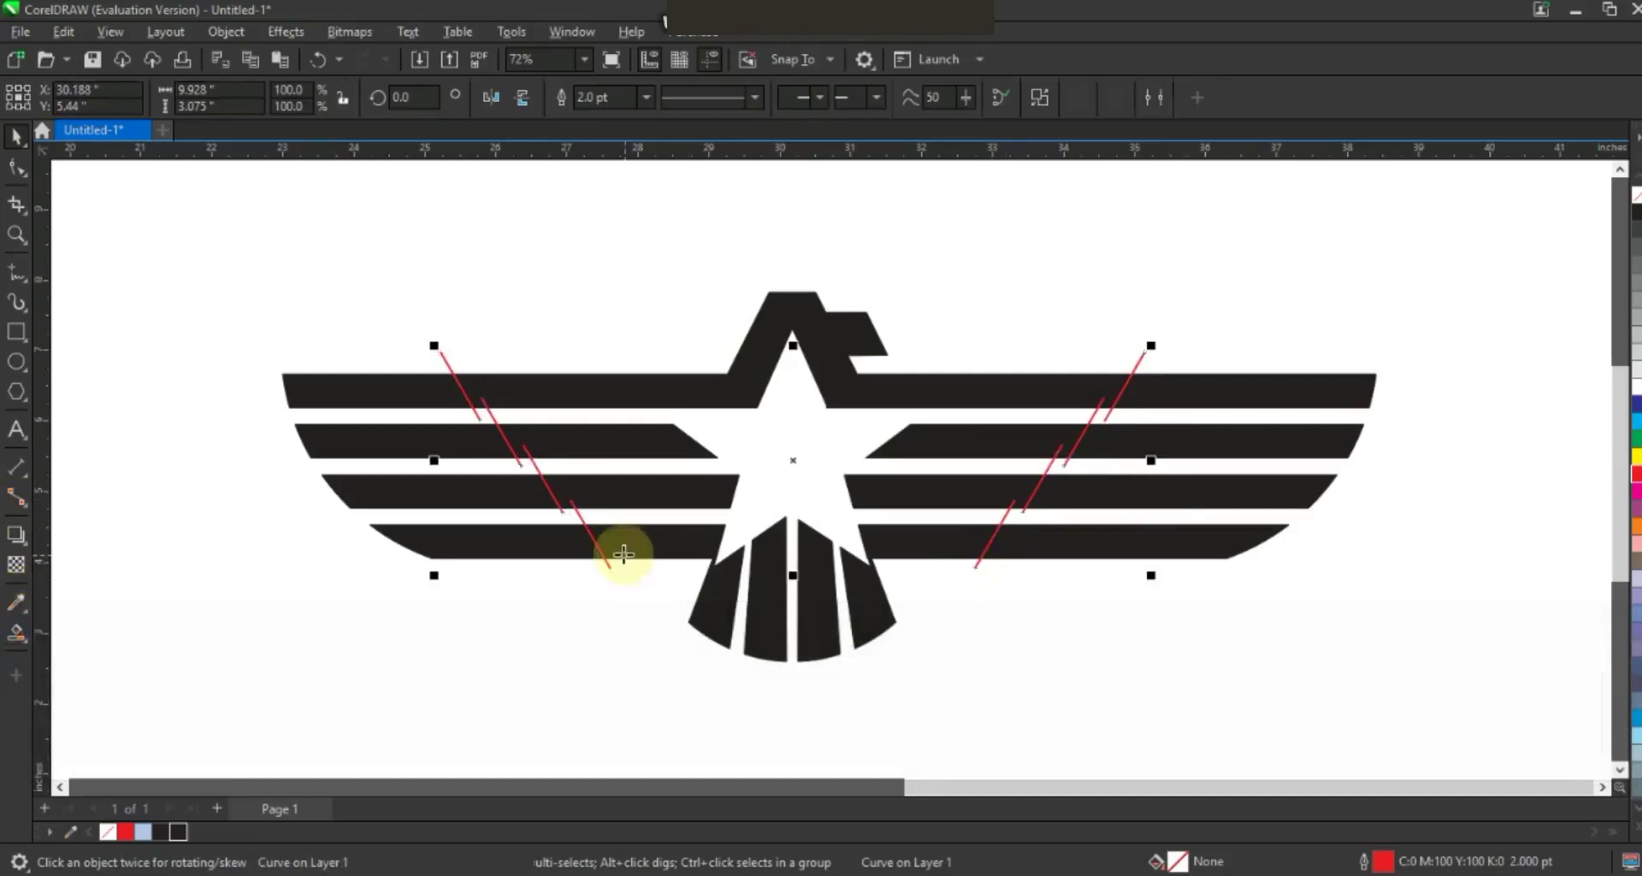
left_click(623, 543)
left_click(622, 489)
left_click(605, 440)
left_click(591, 398)
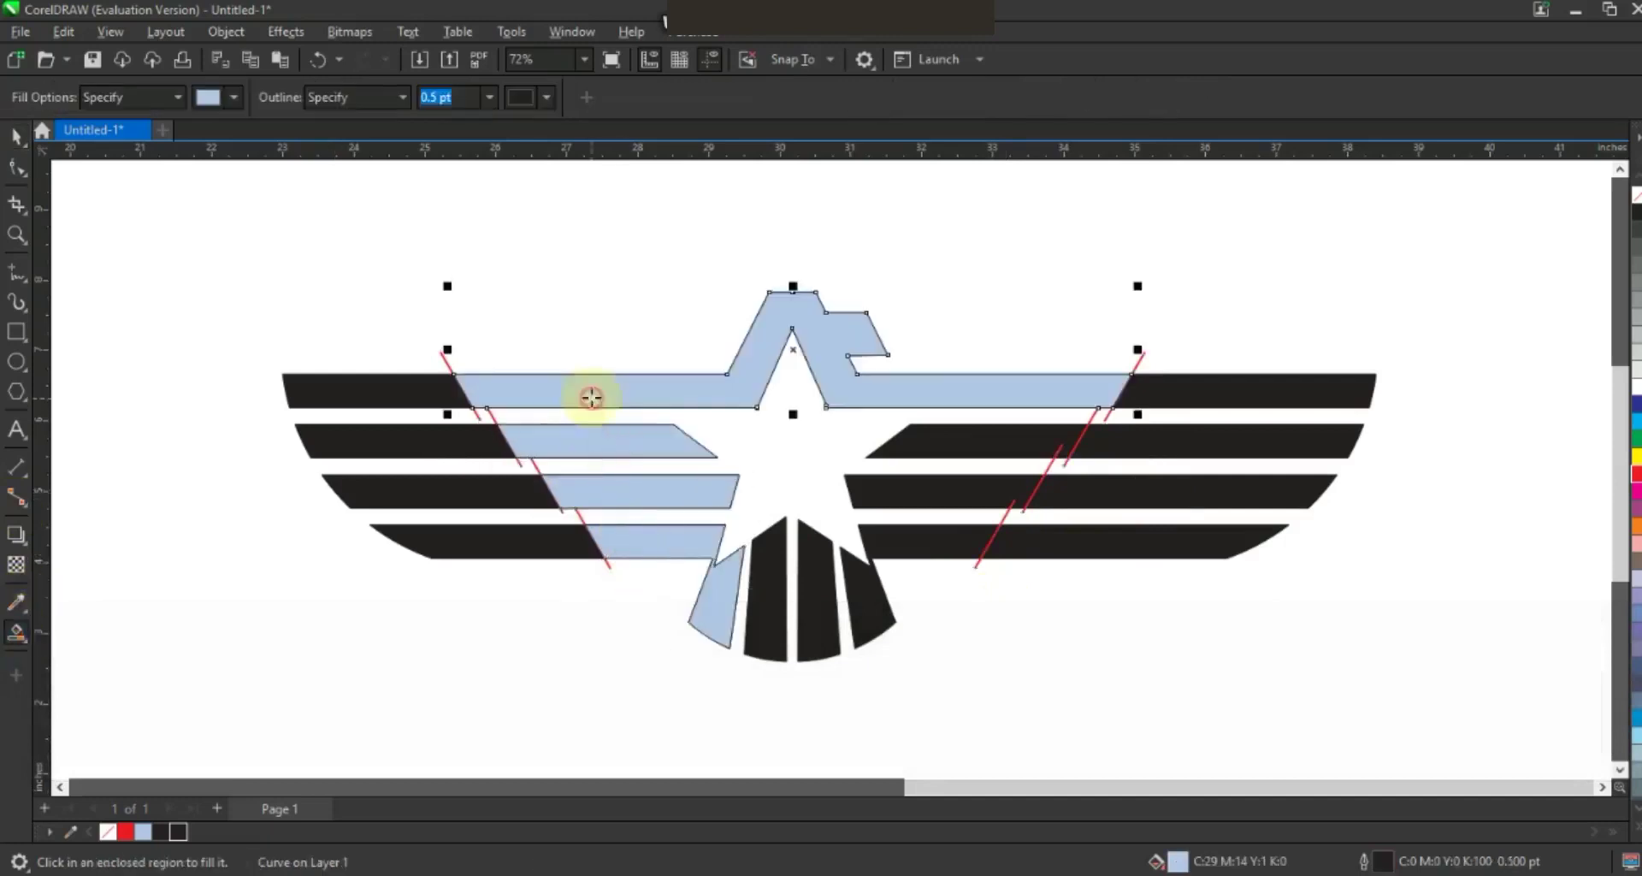
left_click(962, 445)
left_click(922, 486)
left_click(899, 539)
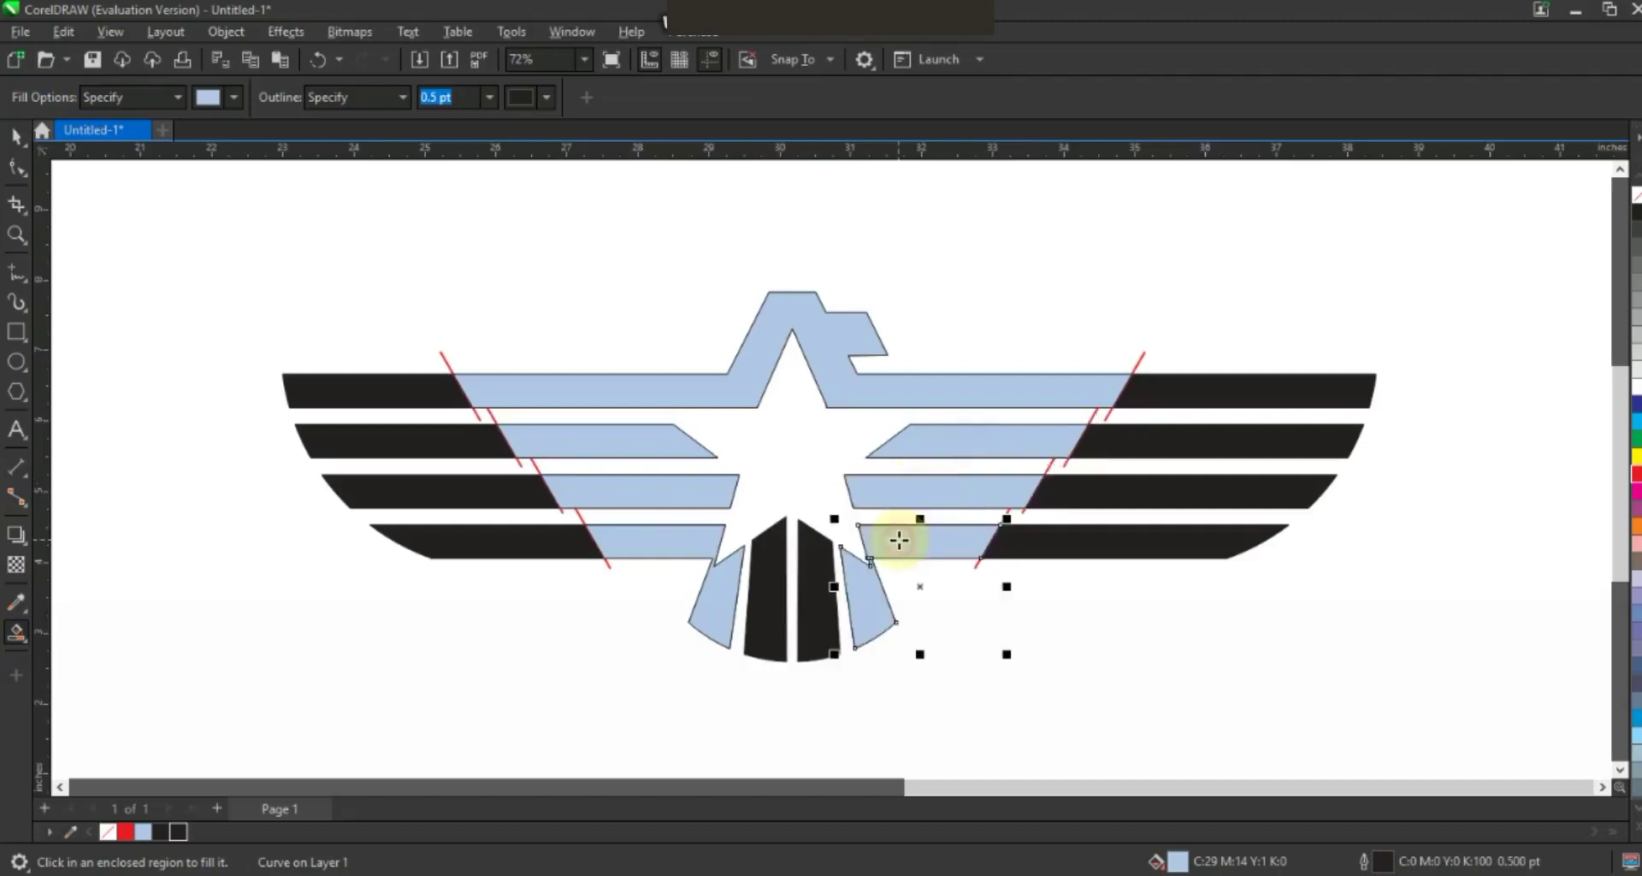
left_click(821, 558)
left_click(783, 556)
Delete the underlying black eagle and the red cut lines, keeping only the pale blue pieces.
left_click(15, 135)
left_click(403, 385)
key("Delete")
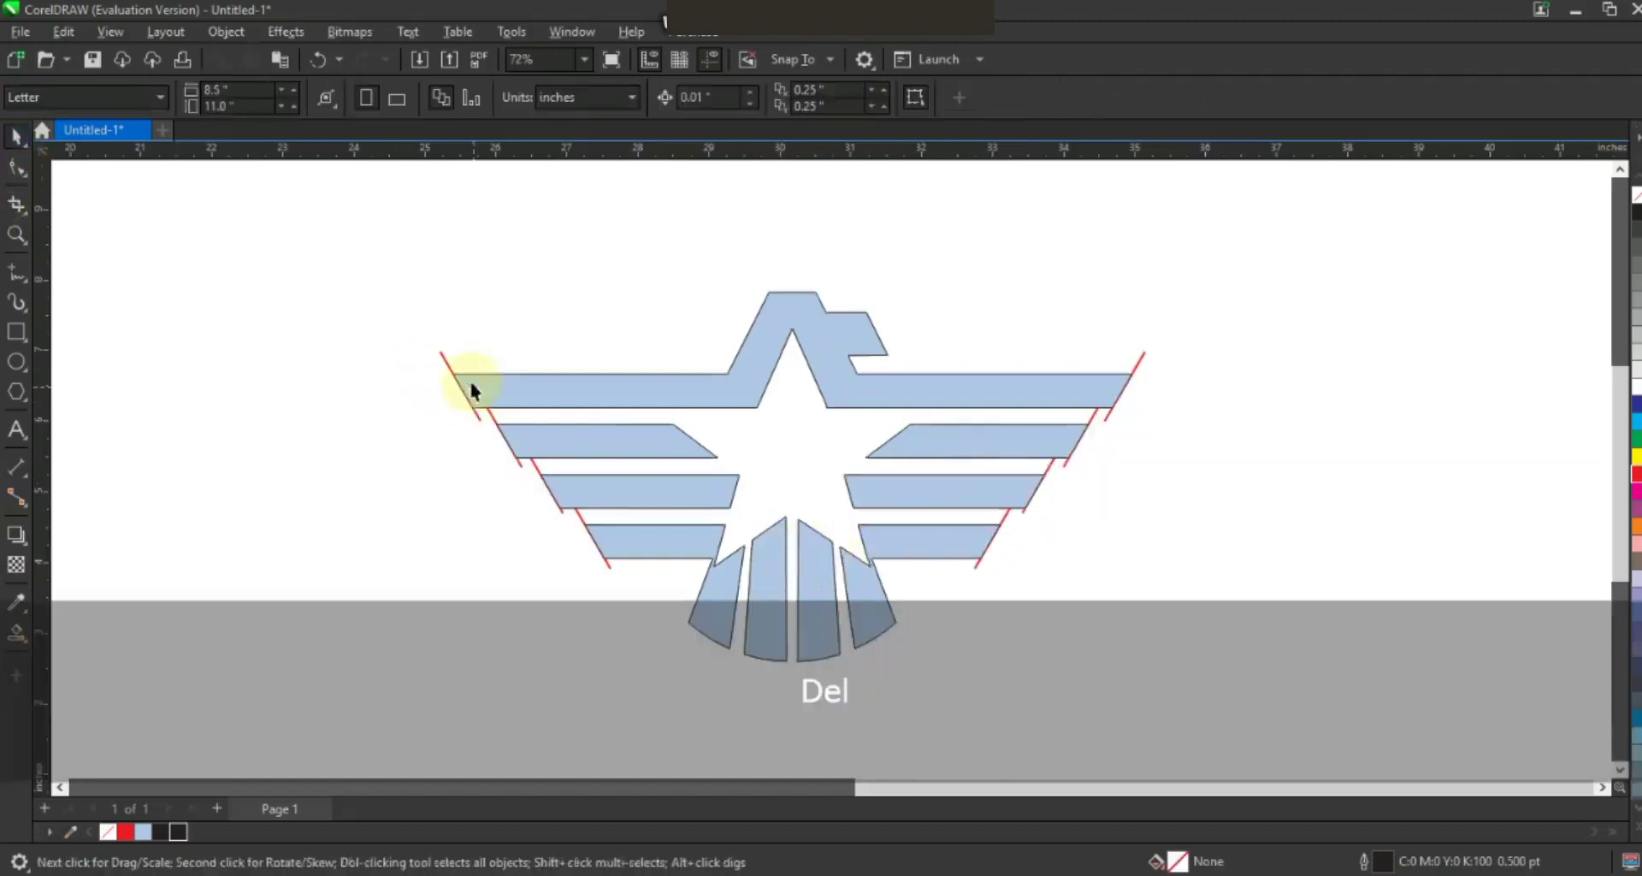
key("Delete")
Join all the pale blue pieces into a single curve and fill it with black.
left_click_drag(1147, 660, 1209, 673)
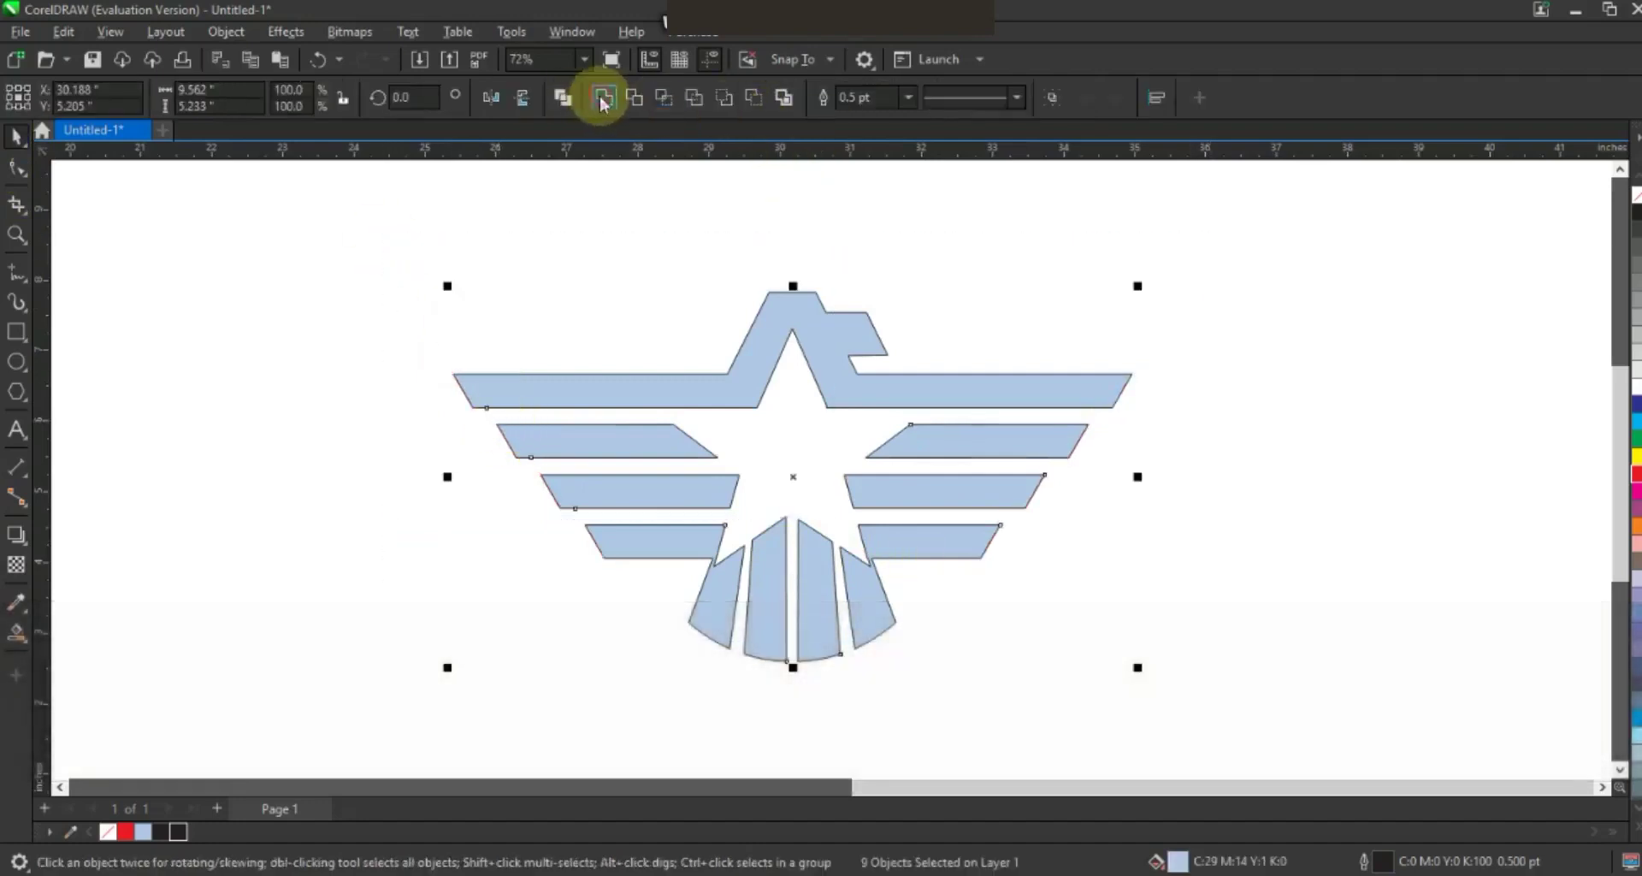
key("ctrl+l")
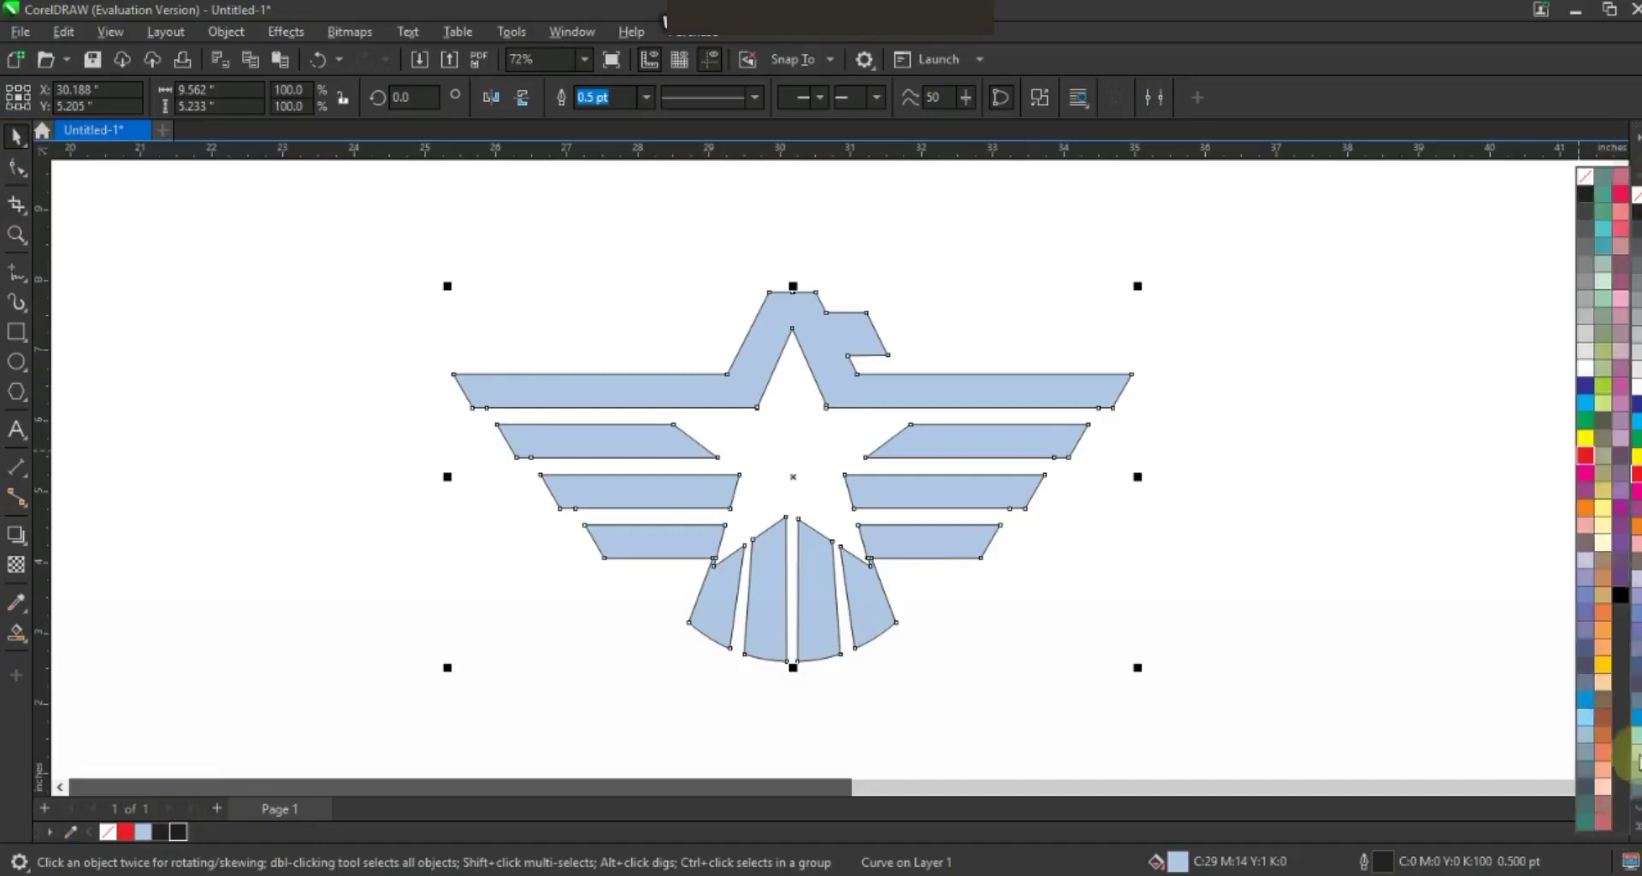
left_click(1617, 582)
Move the eagle with angular wings left until it sits close beside the first vector eagle.
key("F3")
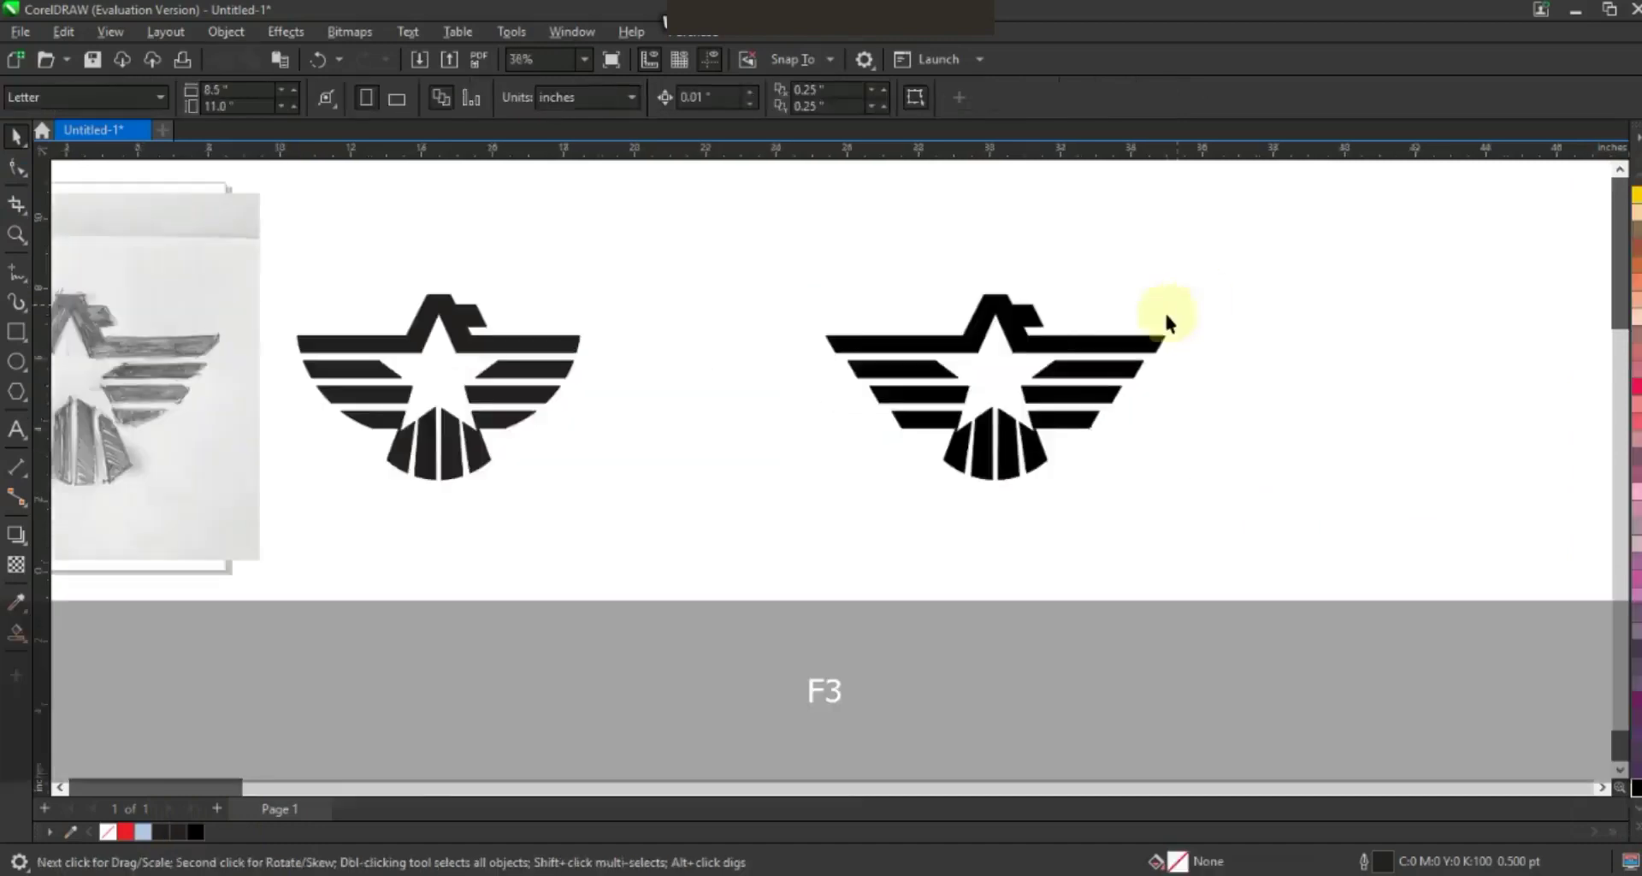
left_click(1087, 377)
left_click(1016, 378)
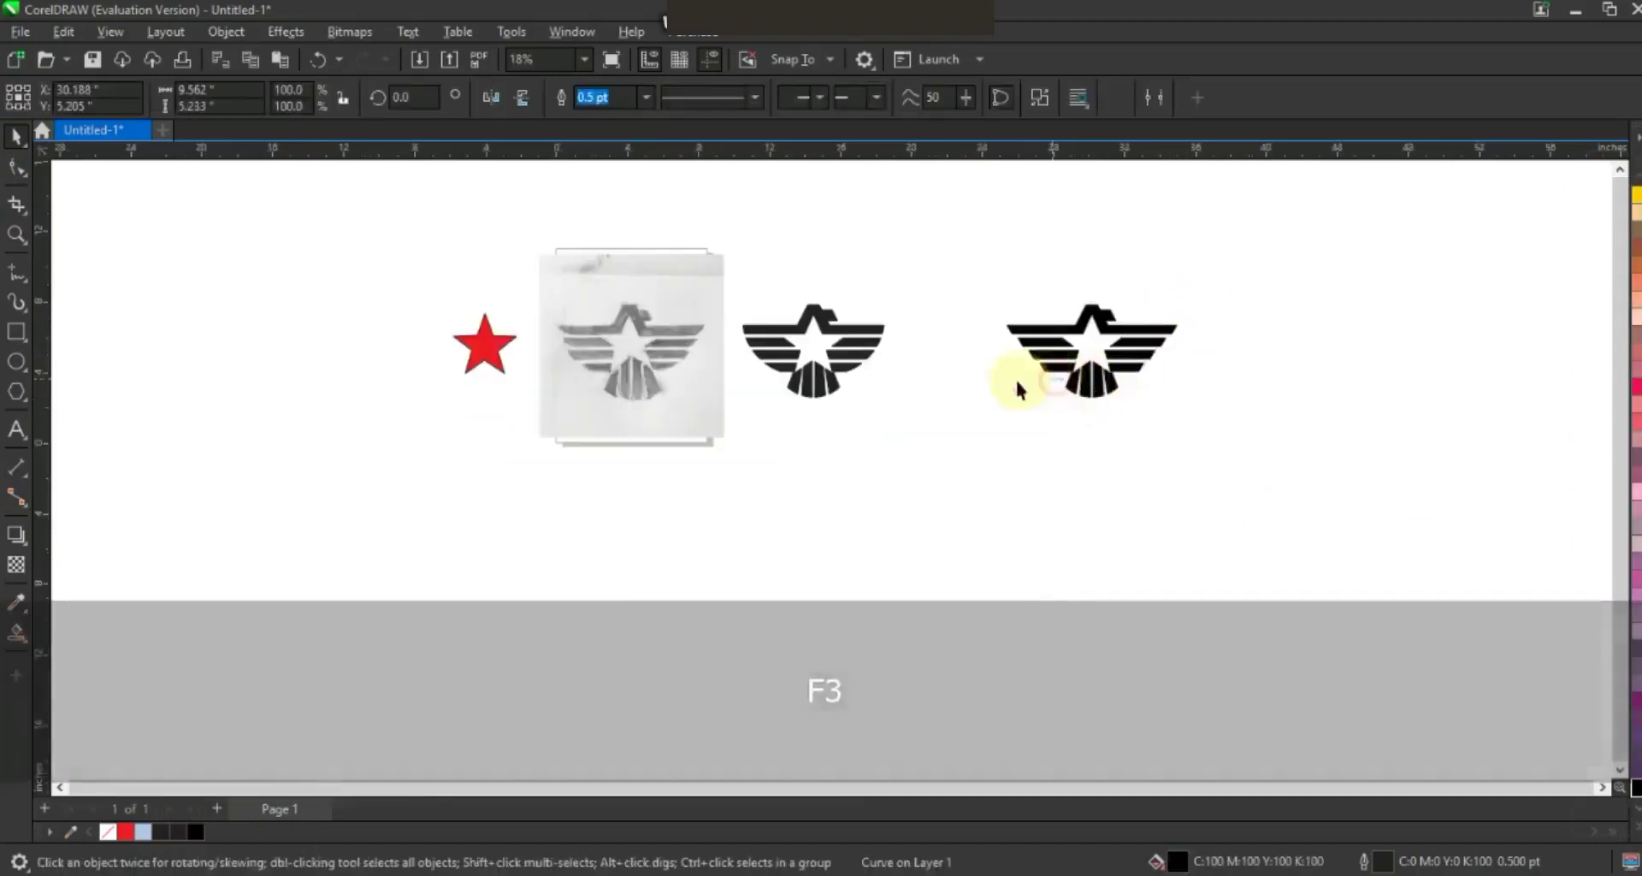
left_click_drag(1072, 386, 964, 385)
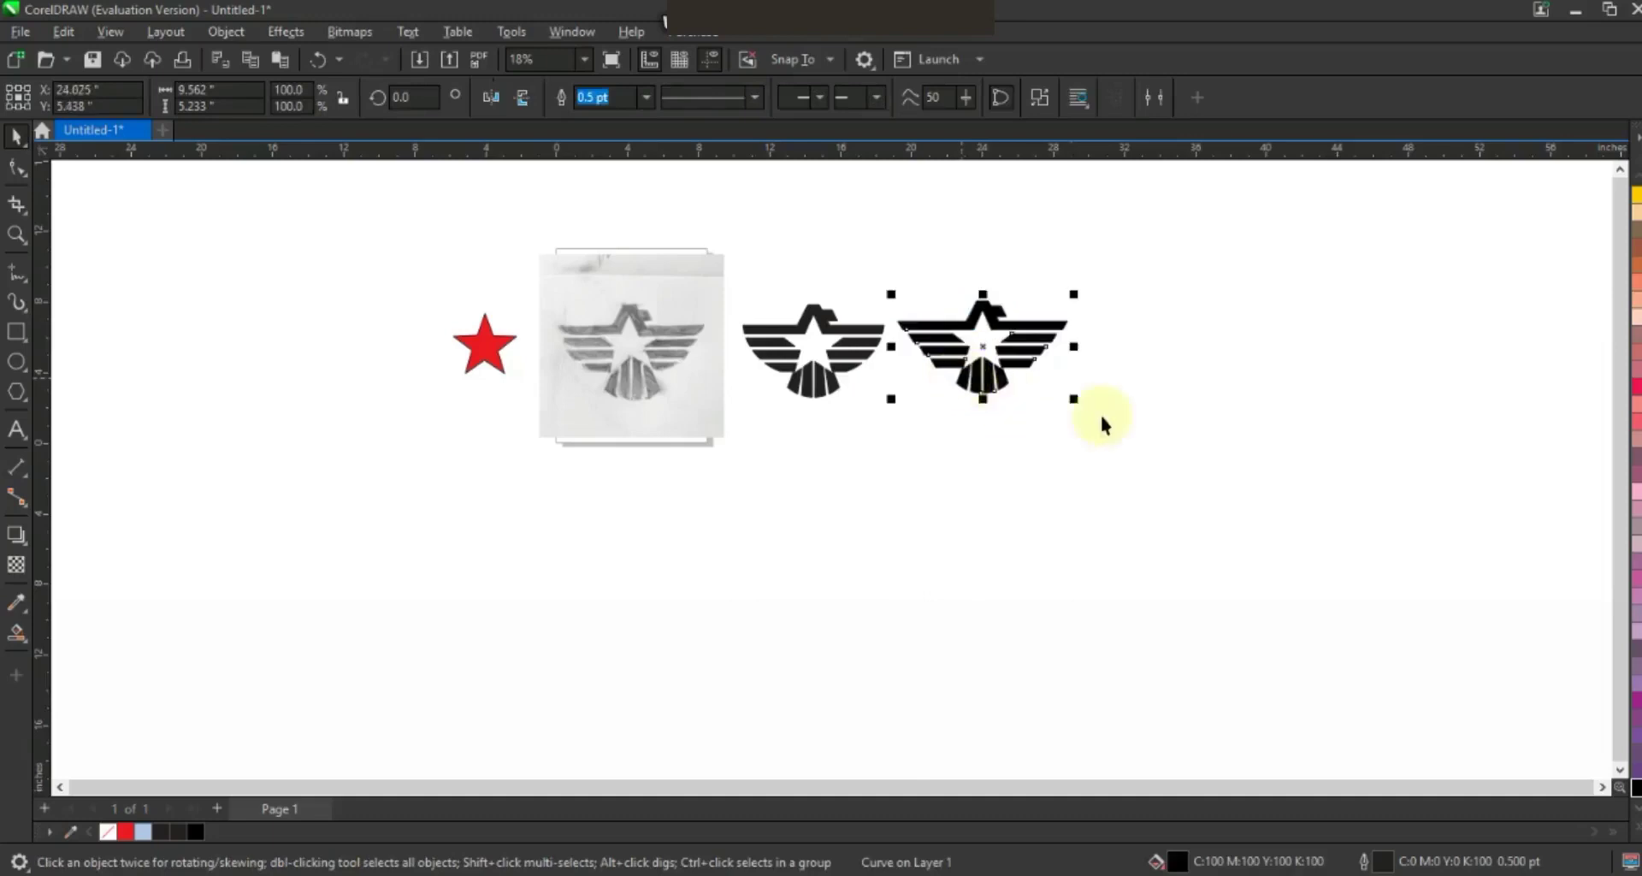
left_click(1146, 385)
key("z")
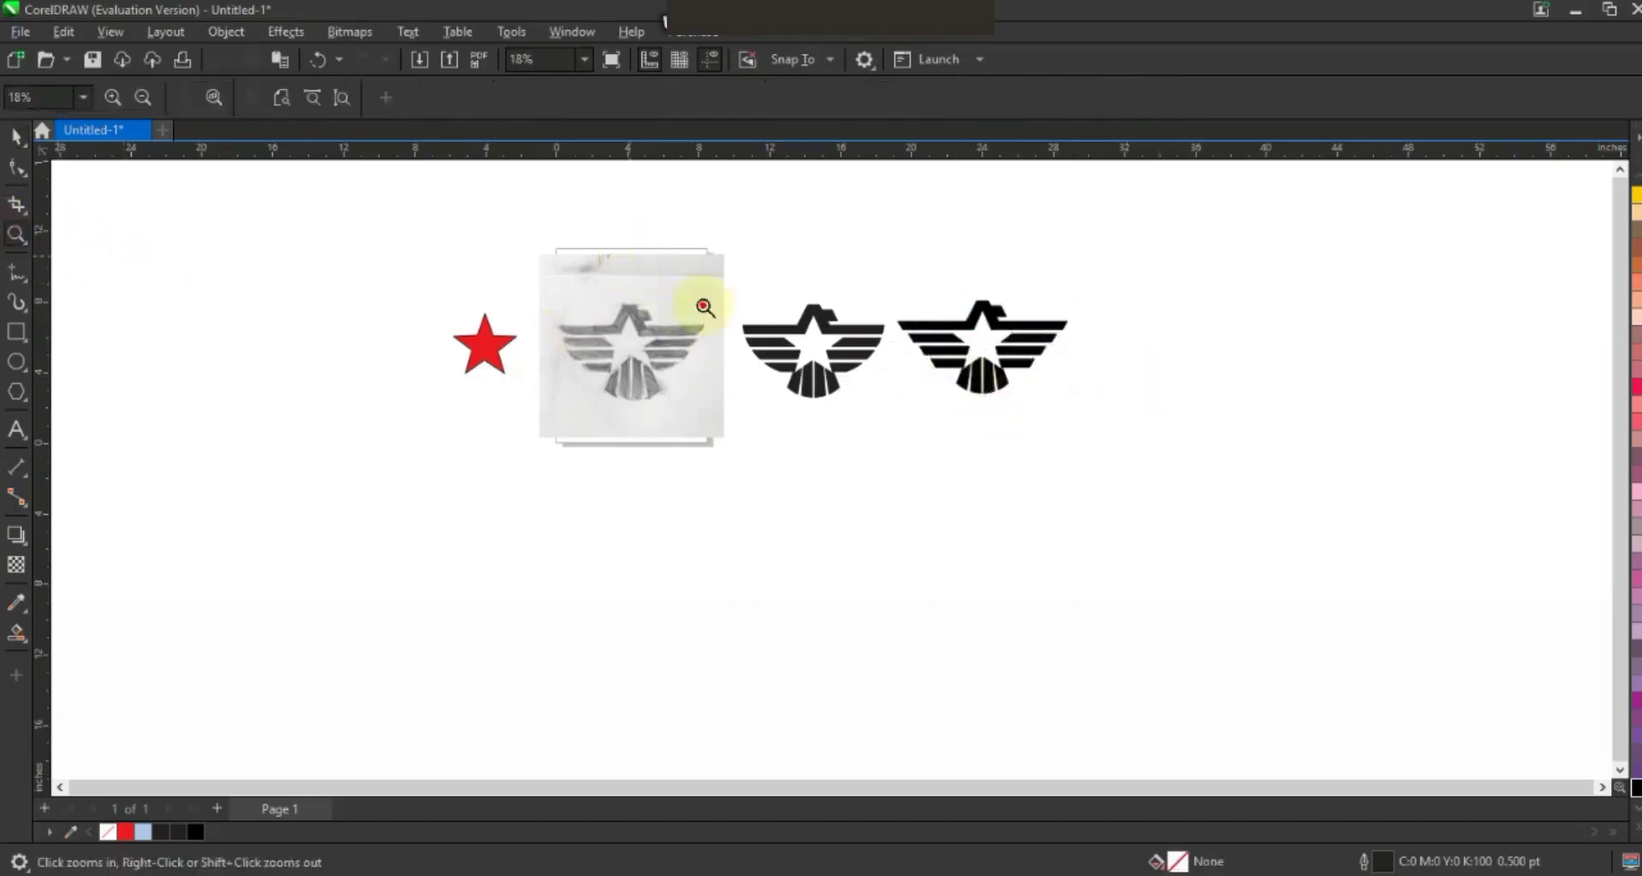